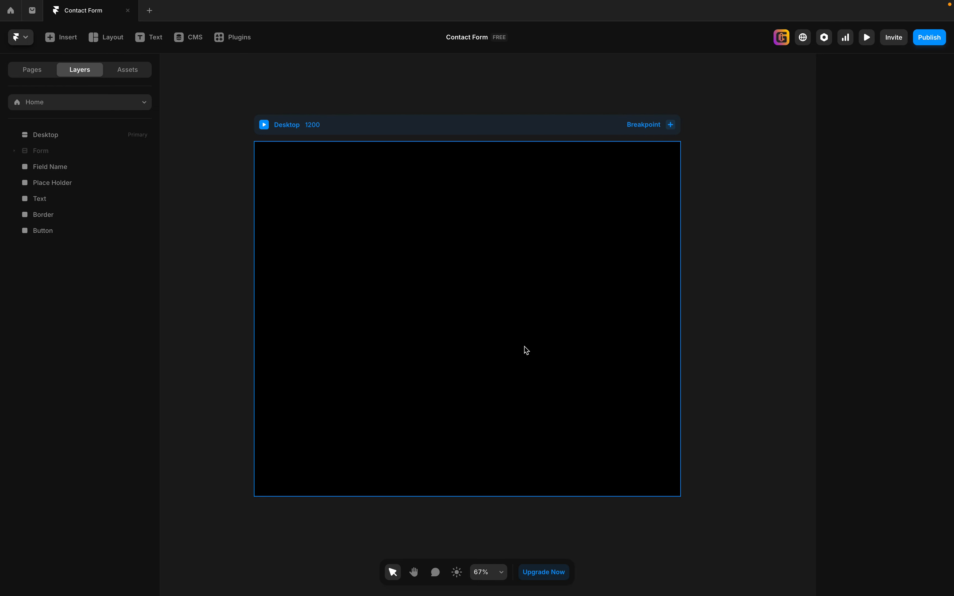
Insert a Form Builder form from the Forms elements onto the canvas.
click(68, 38)
mouse_move(43, 400)
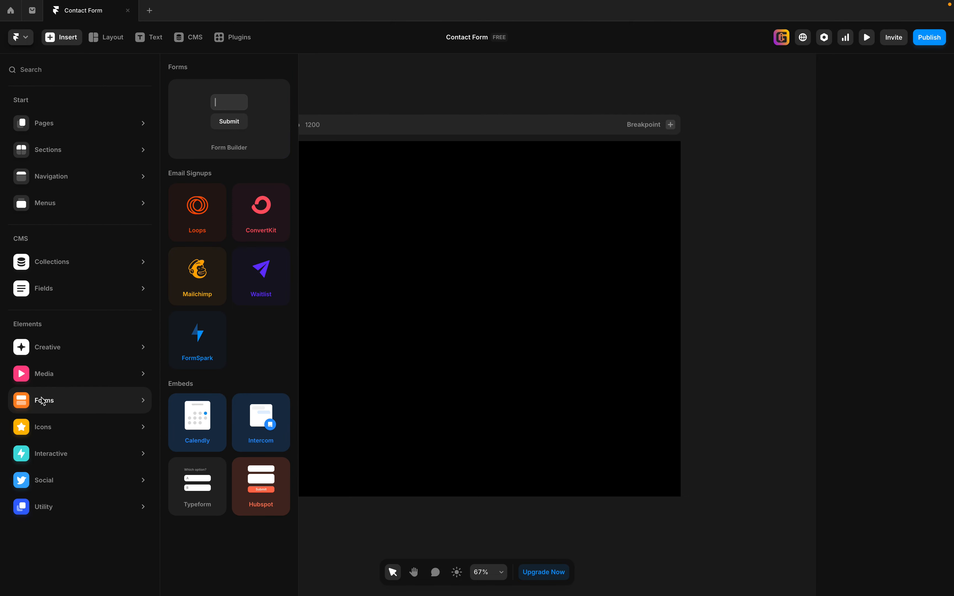
click(246, 121)
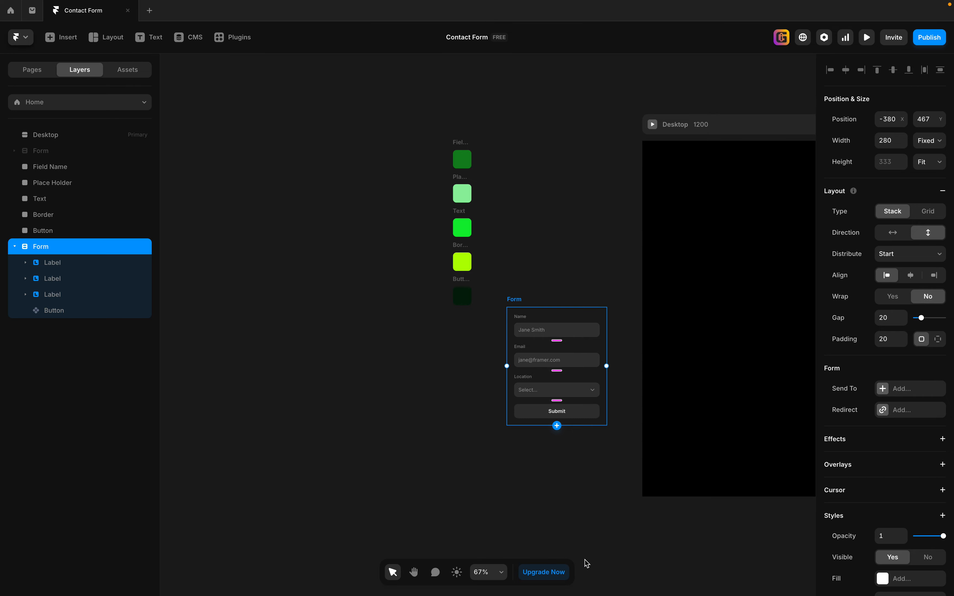
Move the new form from the empty canvas into the Desktop frame.
key(space)
drag(602, 479, 504, 489)
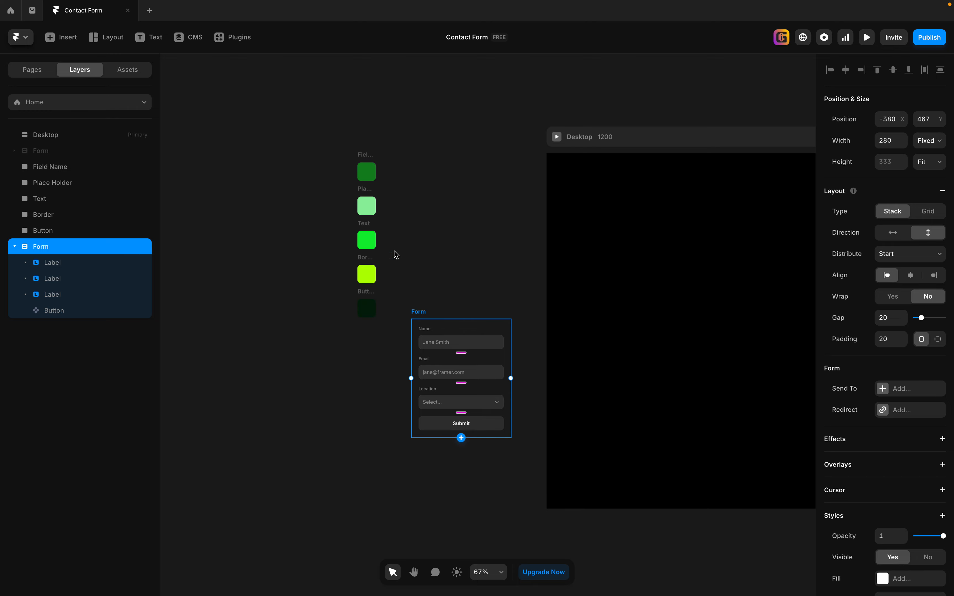
scroll(362, 198, up, 3)
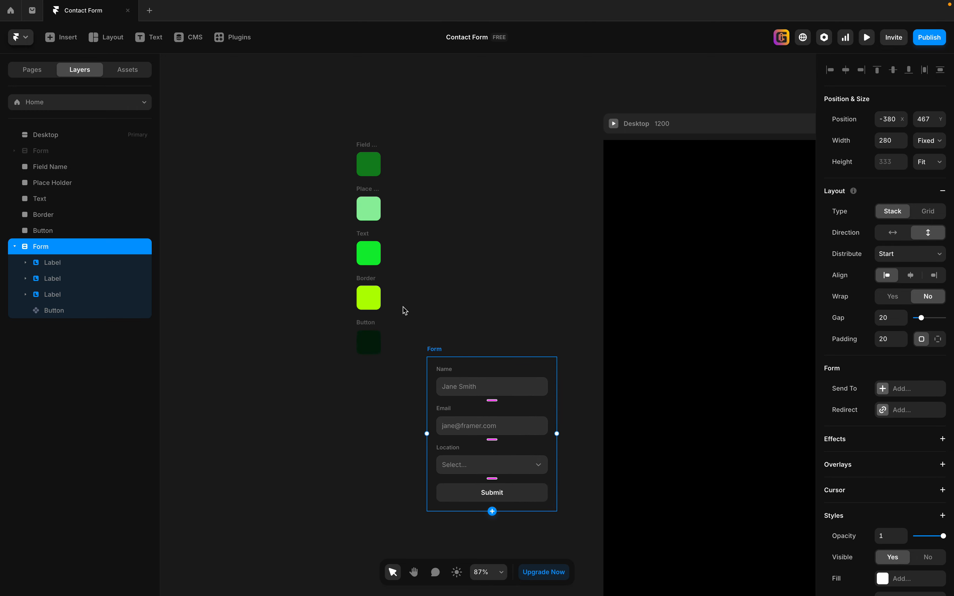
scroll(405, 311, up, 1)
scroll(405, 311, down, 1)
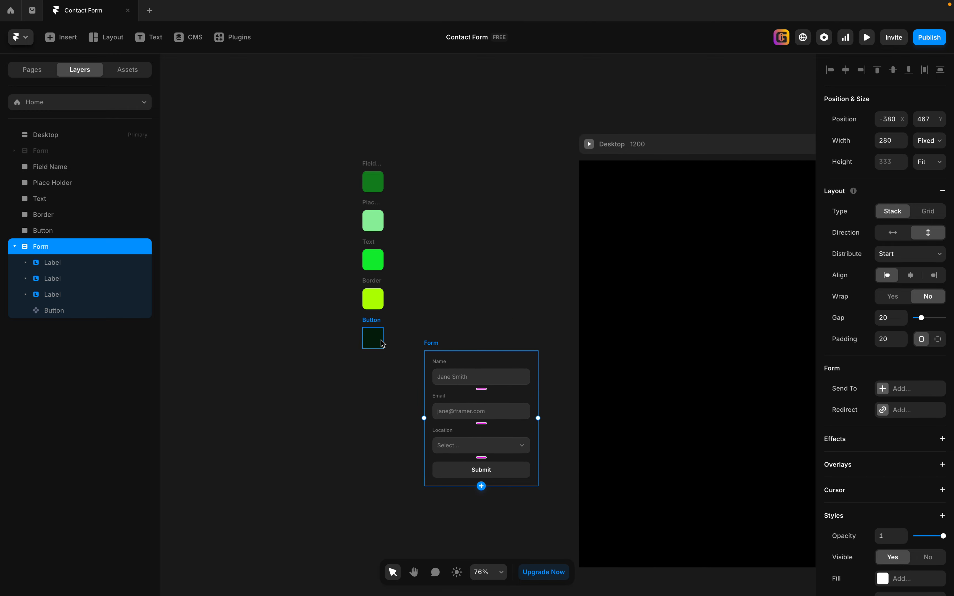
drag(496, 262, 396, 241)
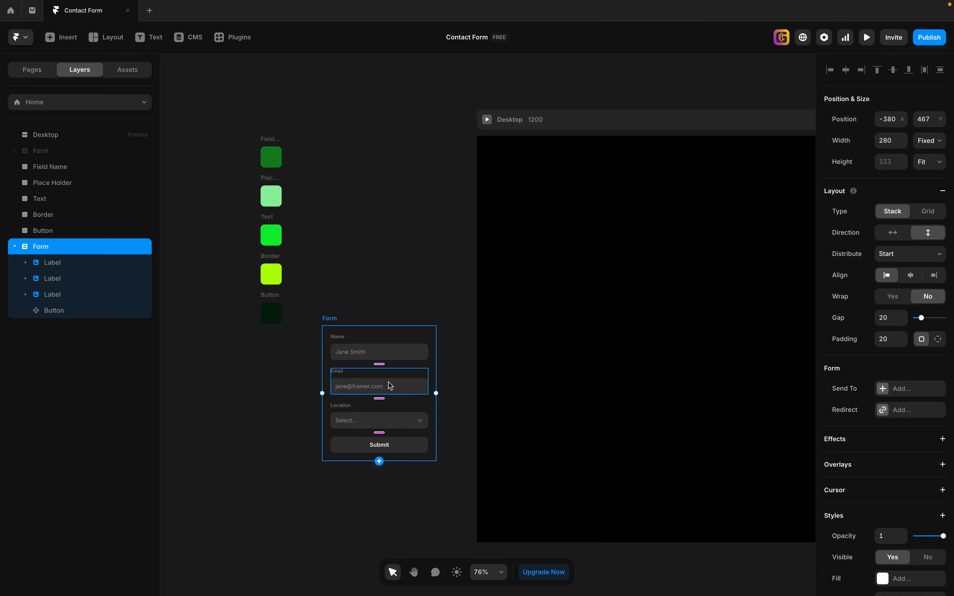
drag(333, 320, 617, 220)
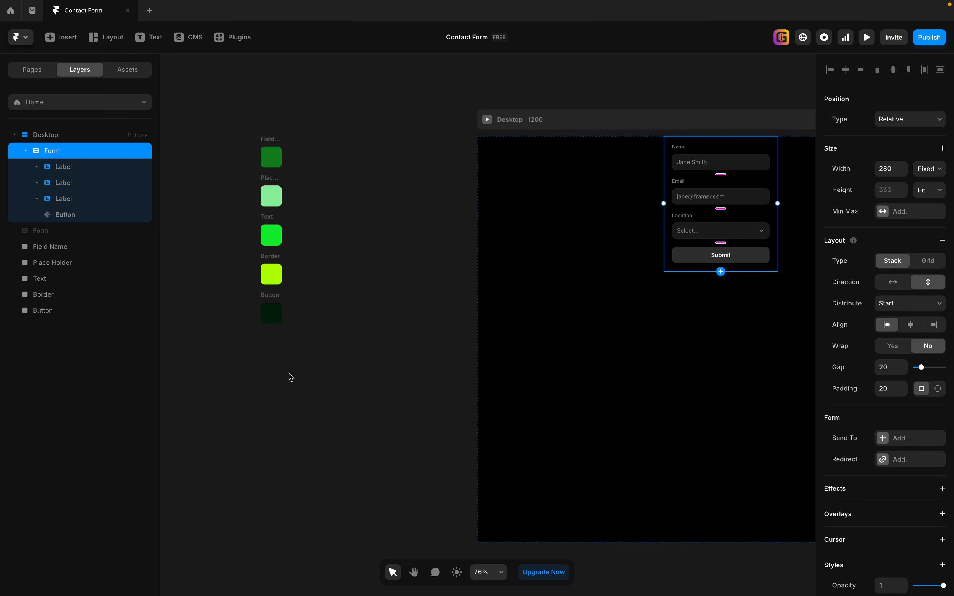
click(357, 347)
Set the Desktop frame's layout distribution to Center.
scroll(357, 347, right, 5)
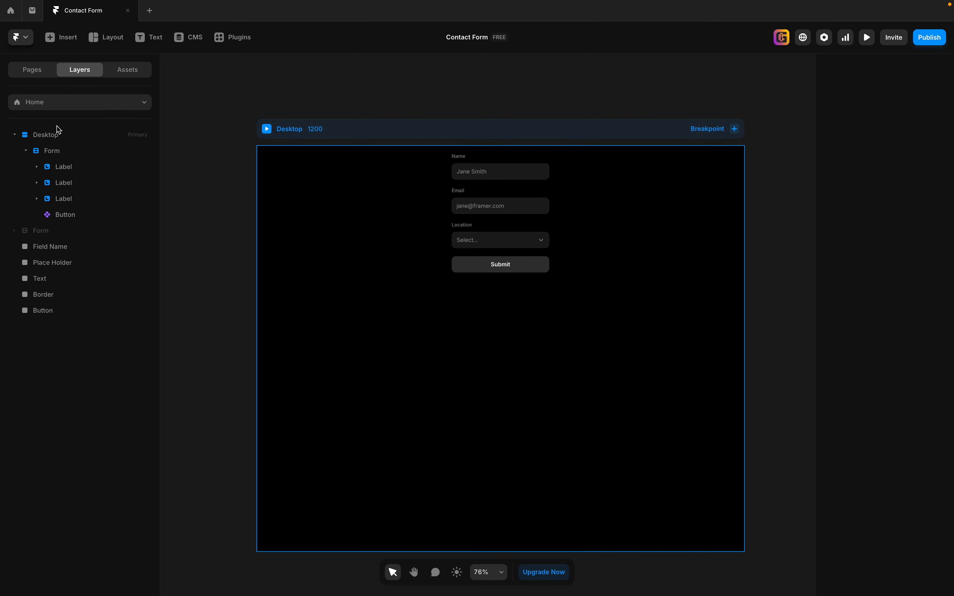
click(56, 137)
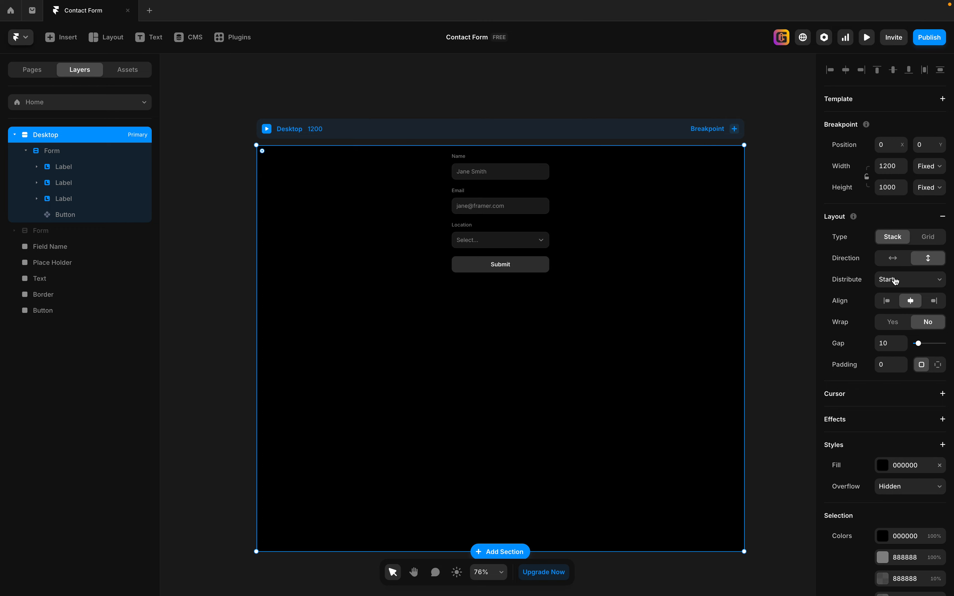
click(910, 279)
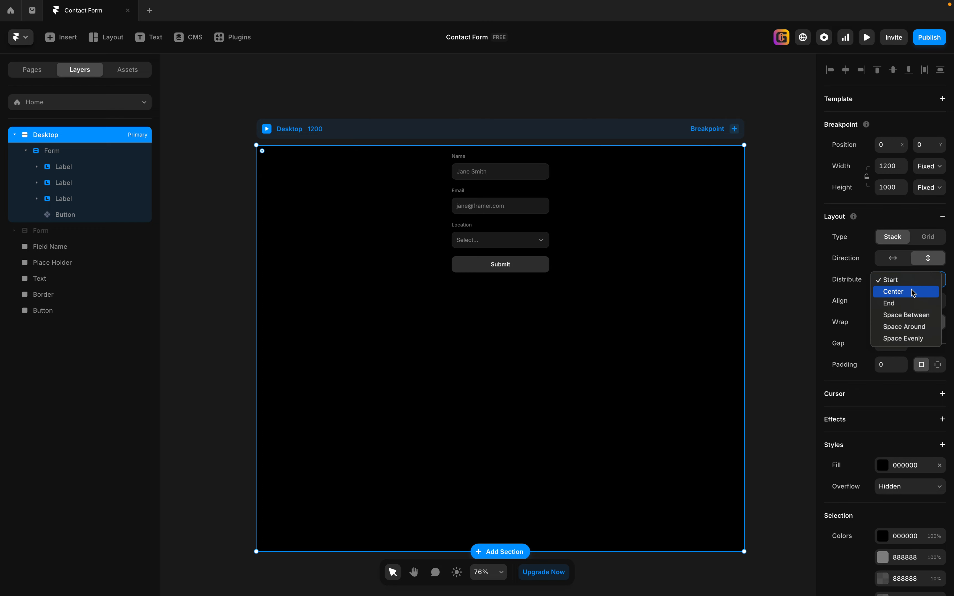
click(913, 292)
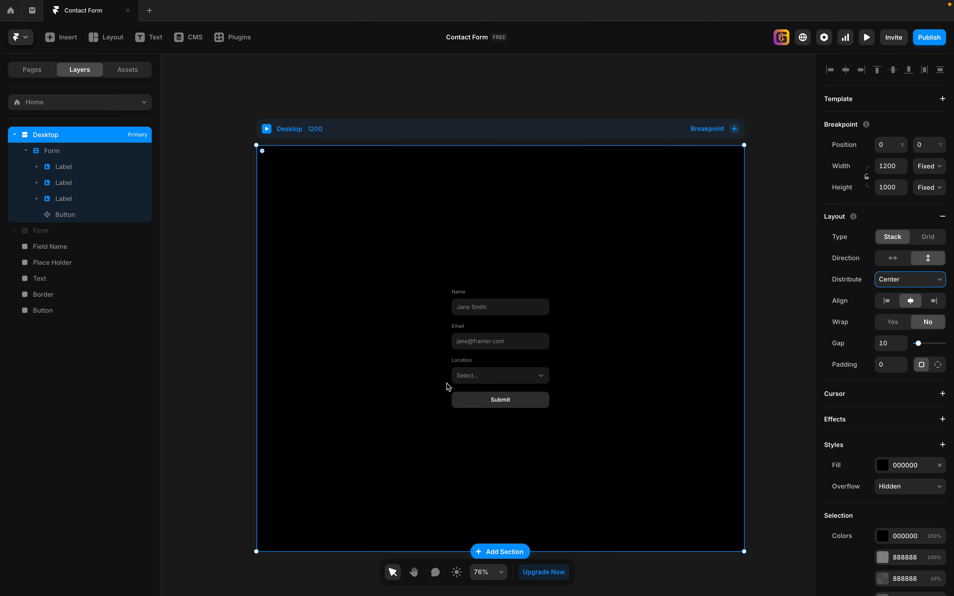
Wrap the form inside the Desktop frame in a stack and set the stack's height to Fill.
click(74, 157)
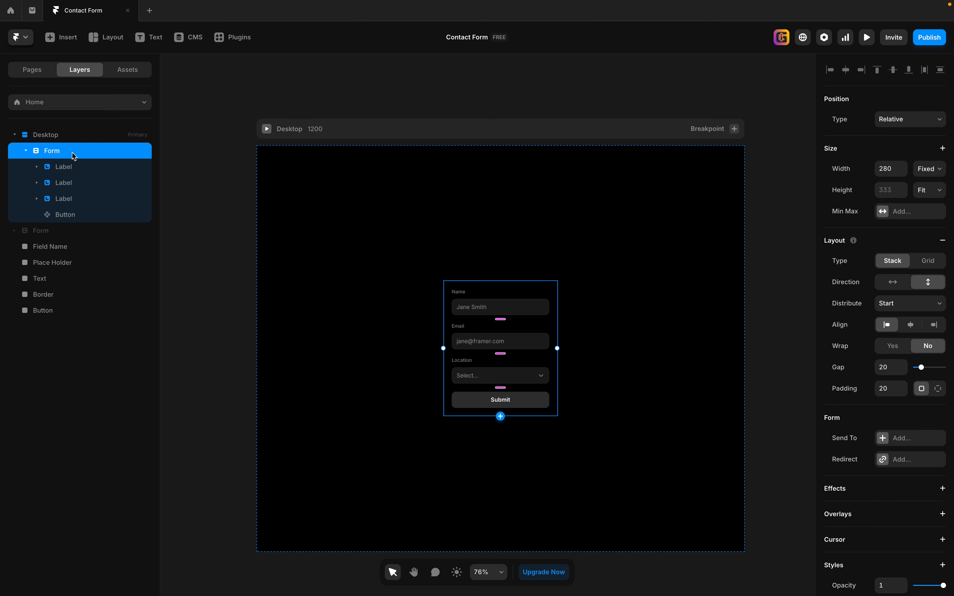
right_click(58, 152)
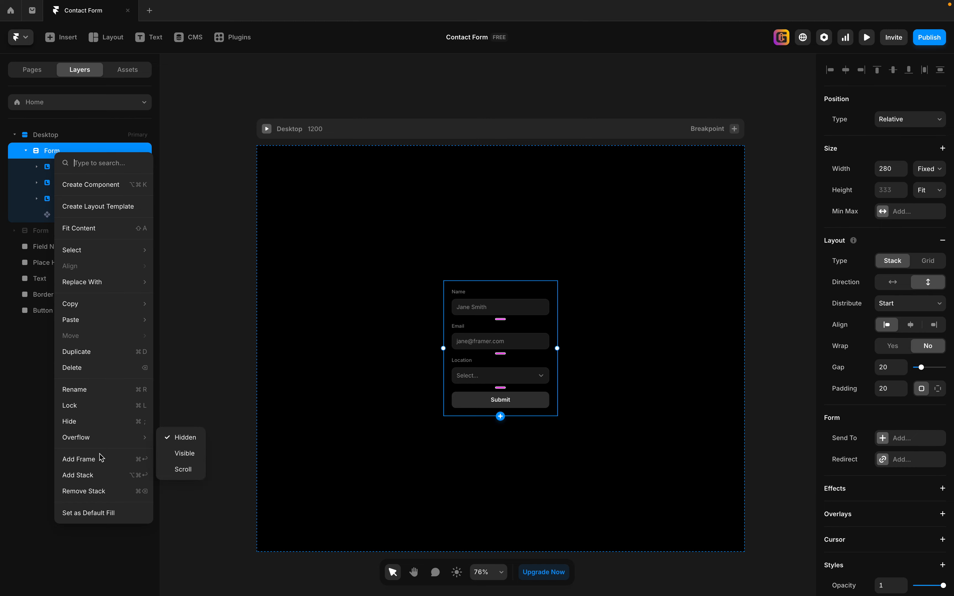
click(111, 478)
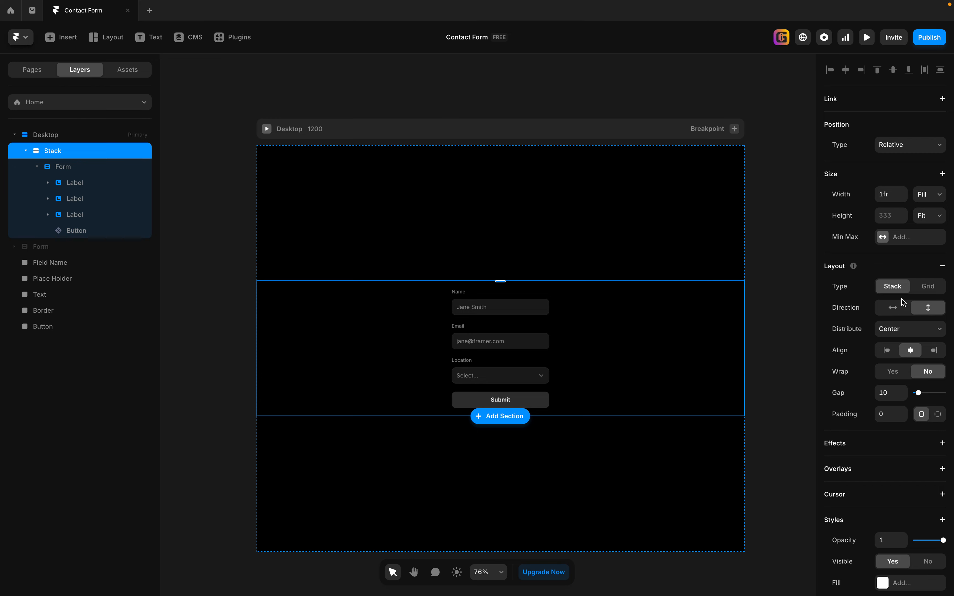
click(937, 218)
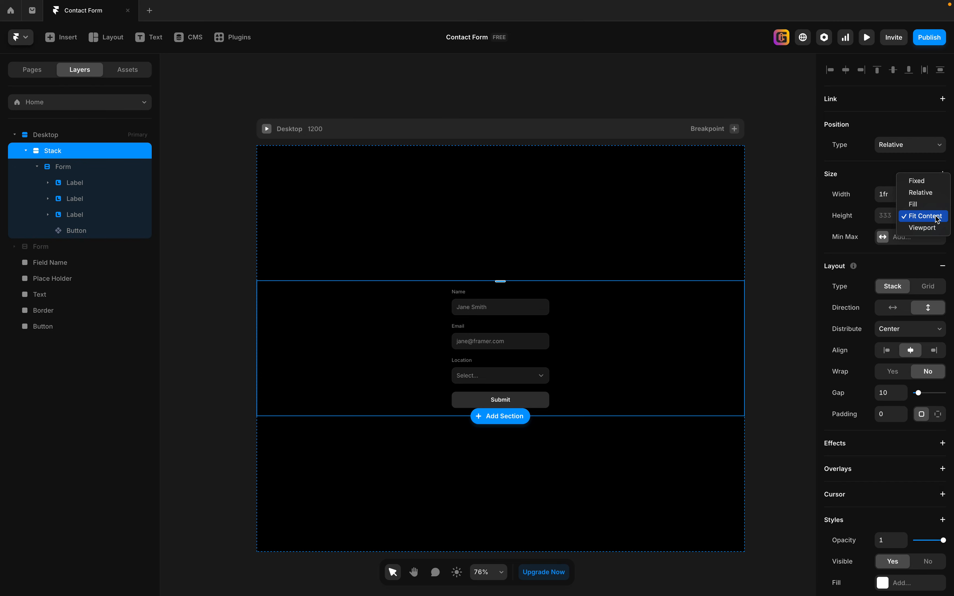
click(935, 209)
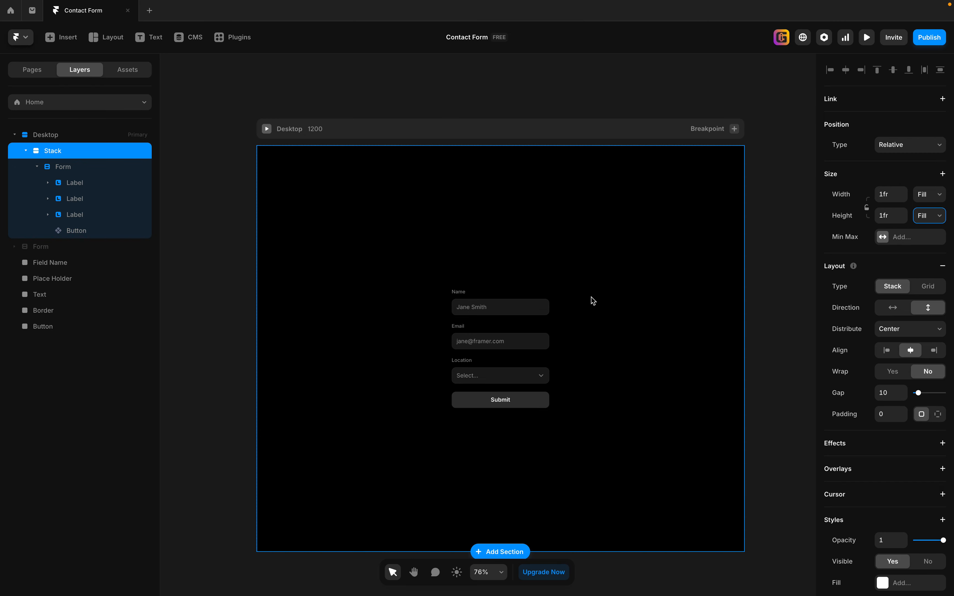
Wrap the form in a second, nested stack and set that inner stack's height to Fill.
click(79, 171)
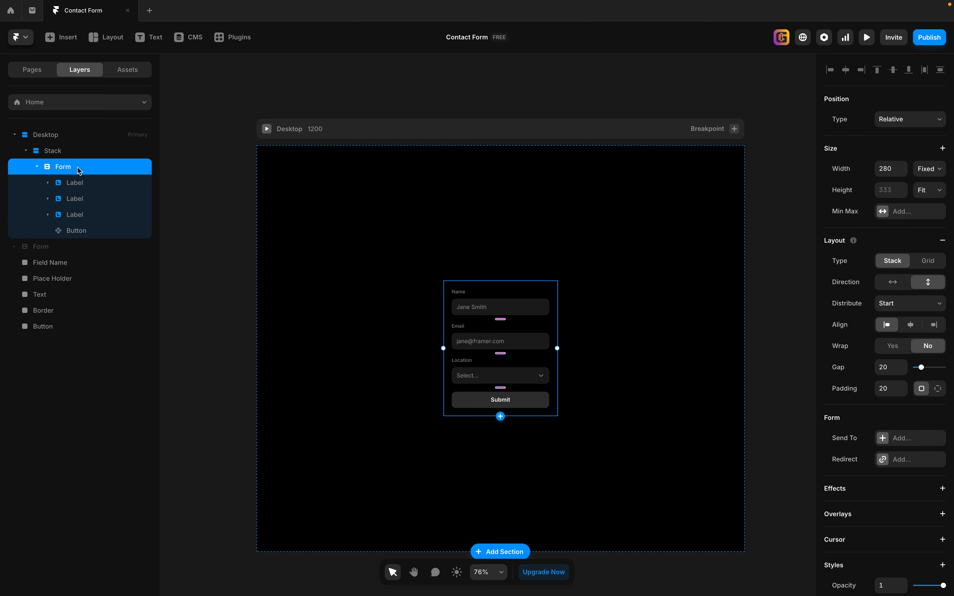
right_click(79, 170)
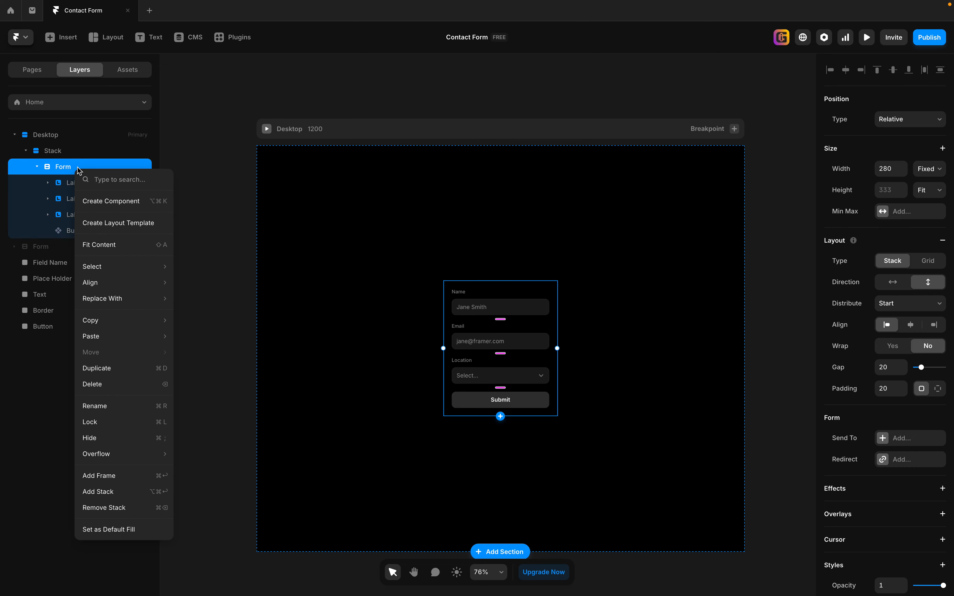
click(117, 493)
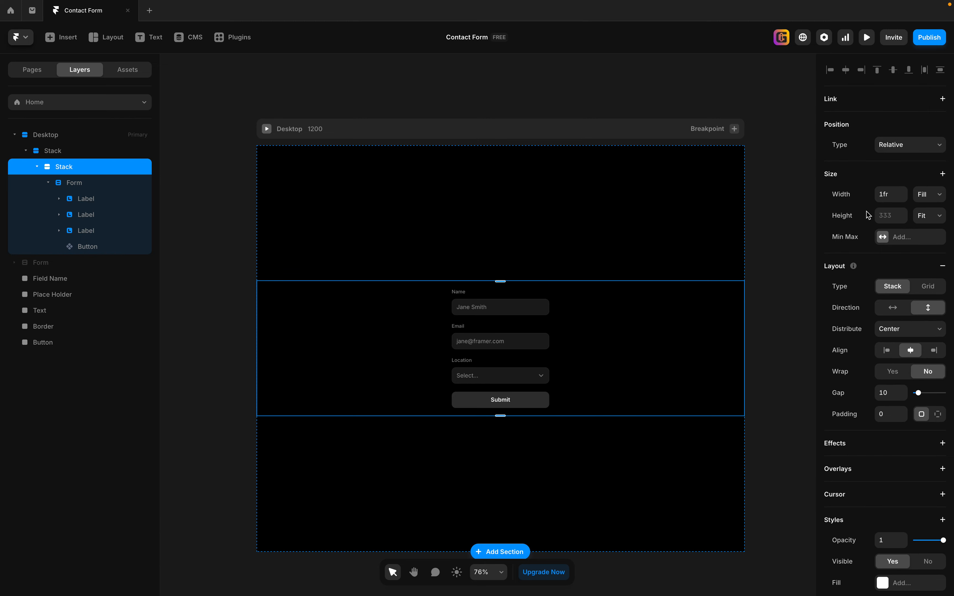
click(929, 219)
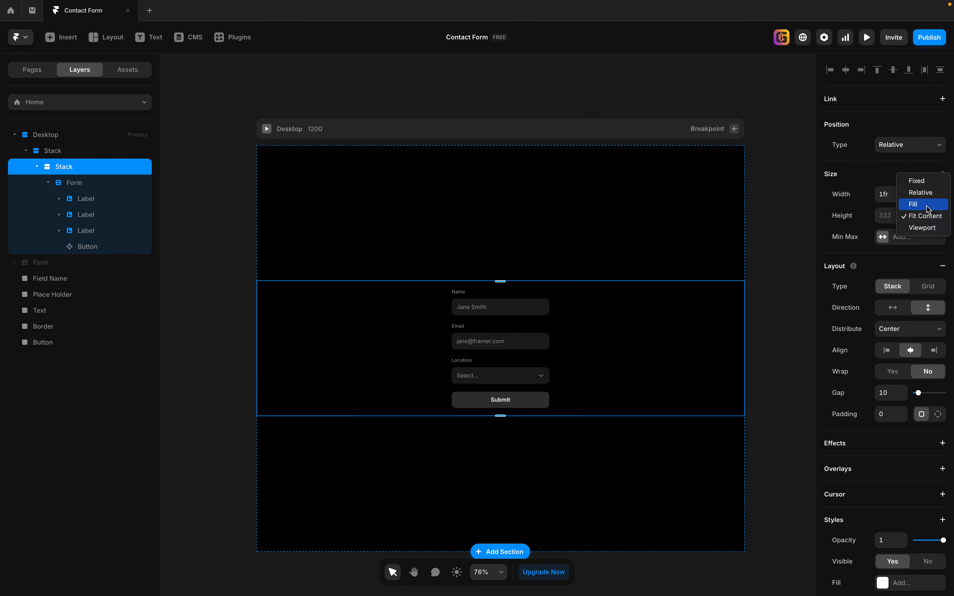
click(926, 204)
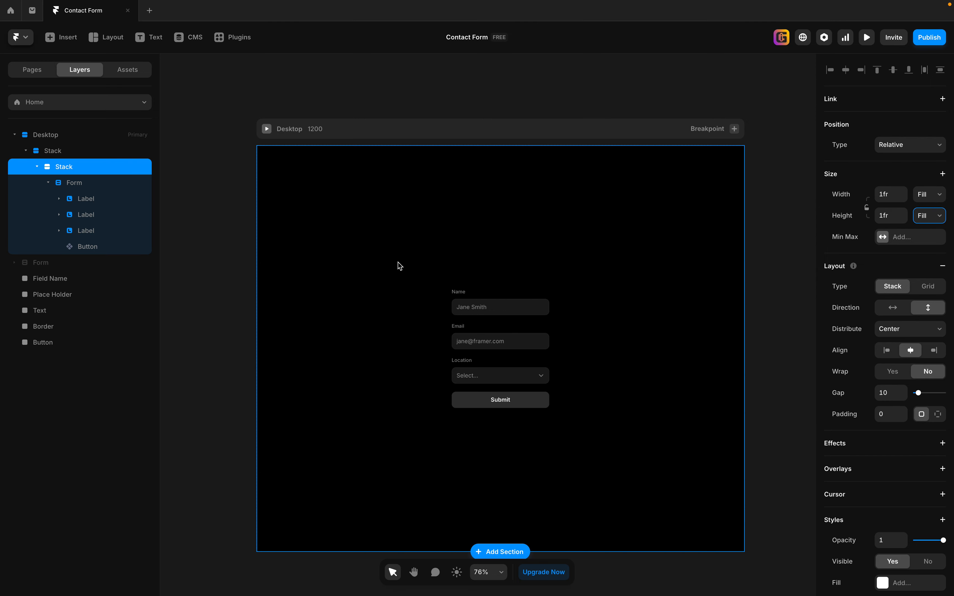
Rename the outer stack directly under Desktop as Main Container.
click(49, 137)
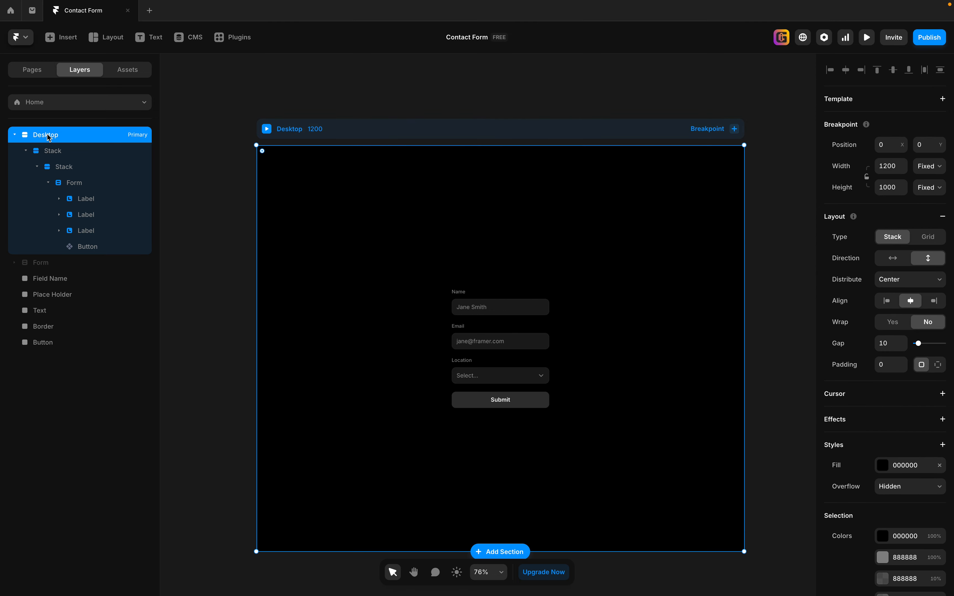
click(60, 150)
double_click(64, 153)
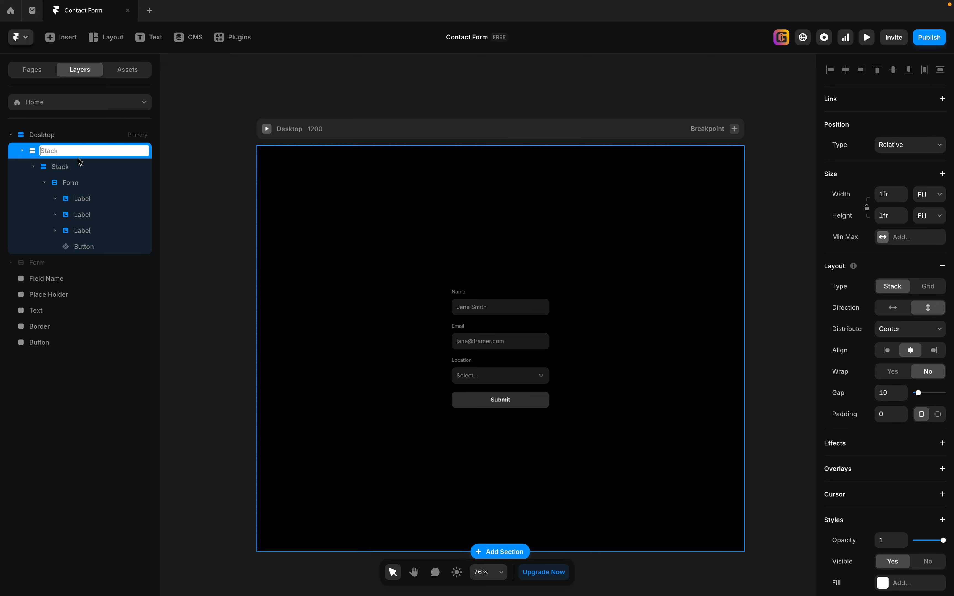
text(Main Container)
key(Return)
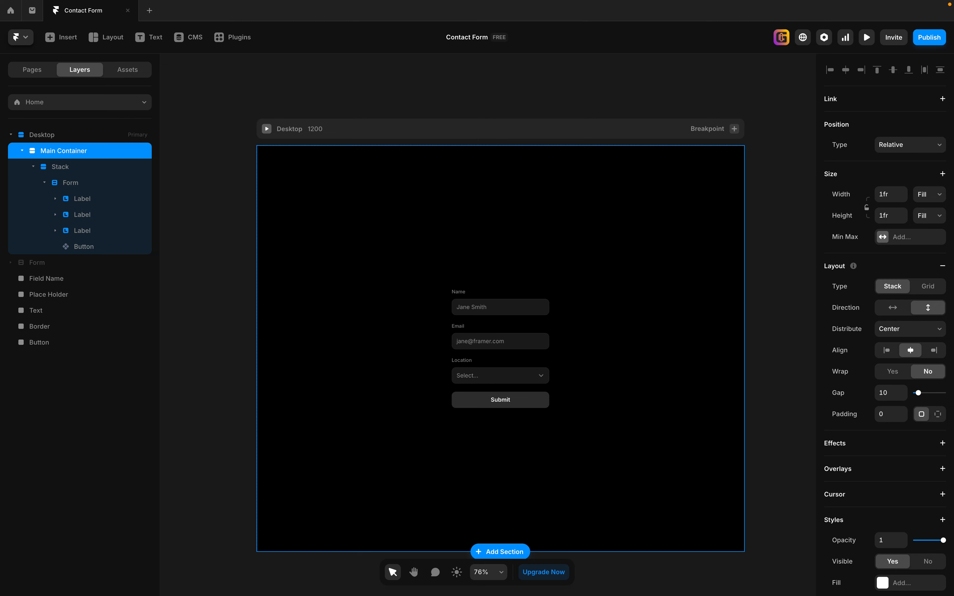
Rename the inner stack that holds the form as Form Section.
click(69, 170)
double_click(69, 169)
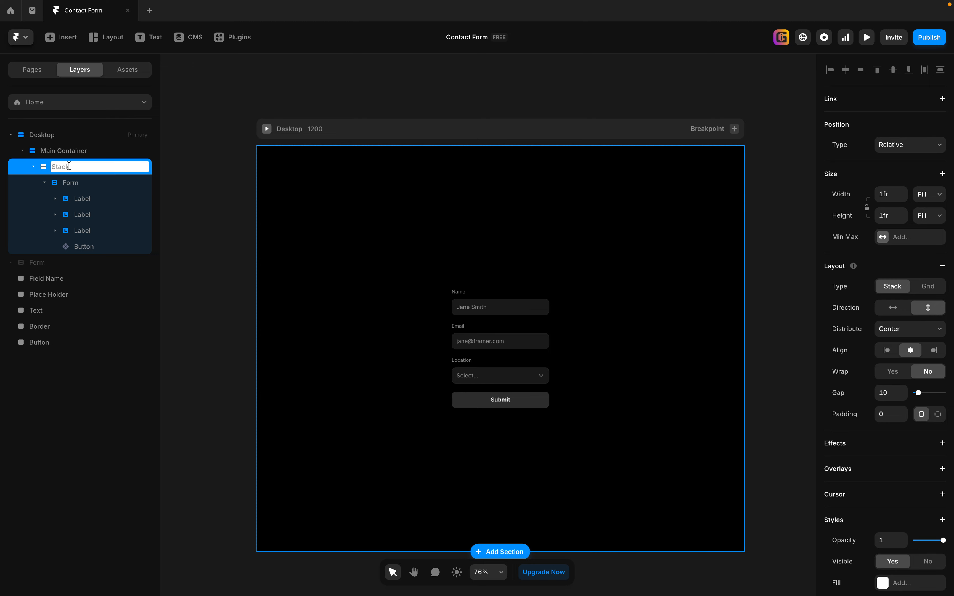
text(Form Section)
key(Return)
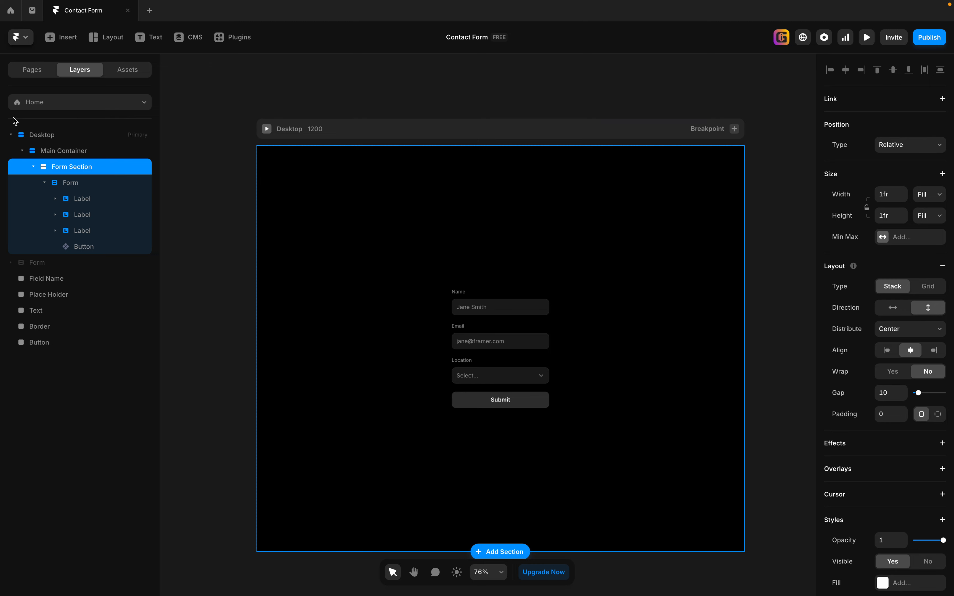
Examine the form's layer structure and the properties of the first label's Name text and Input field.
click(34, 167)
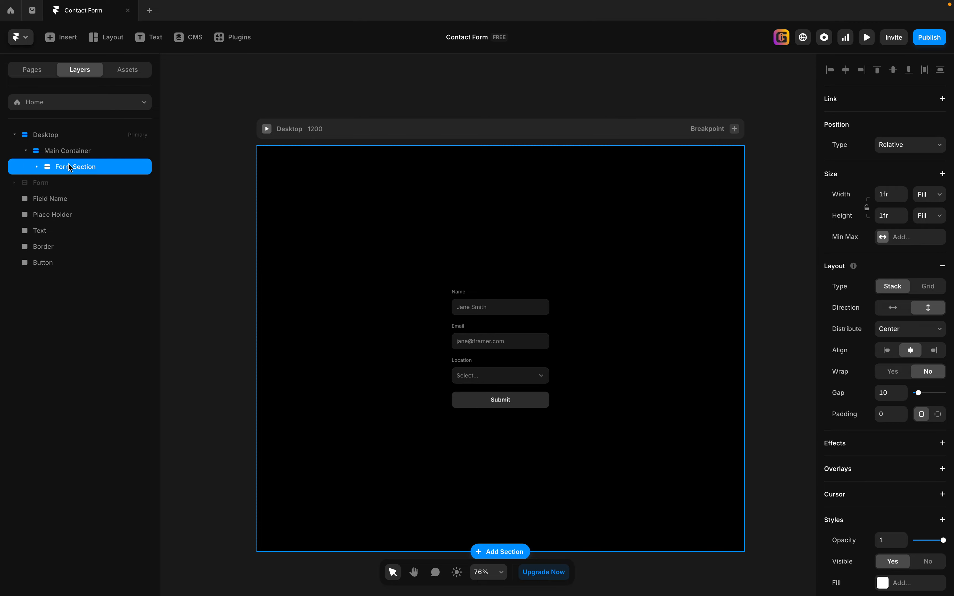
click(36, 166)
click(74, 186)
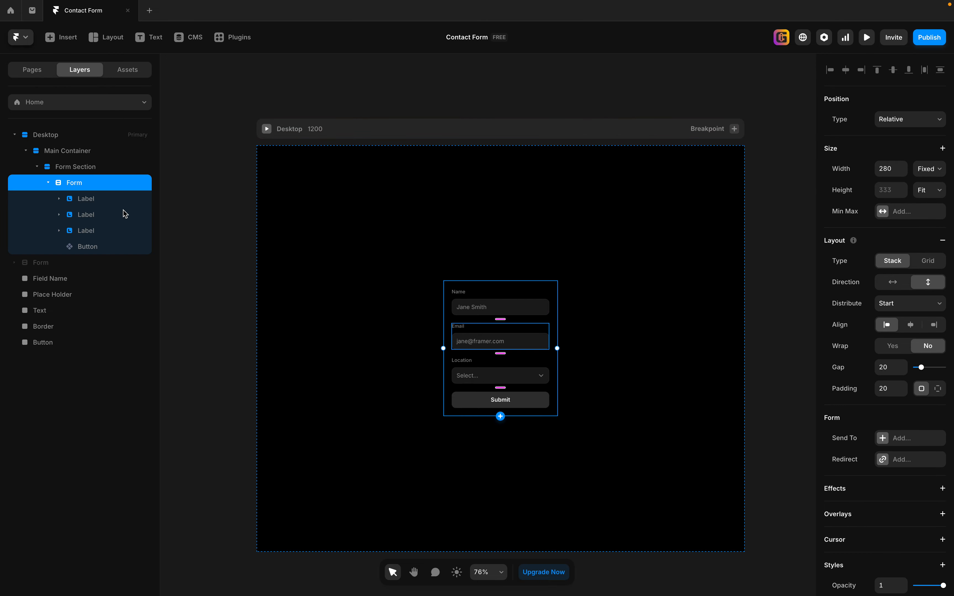
scroll(519, 357, up, 3)
scroll(520, 358, up, 5)
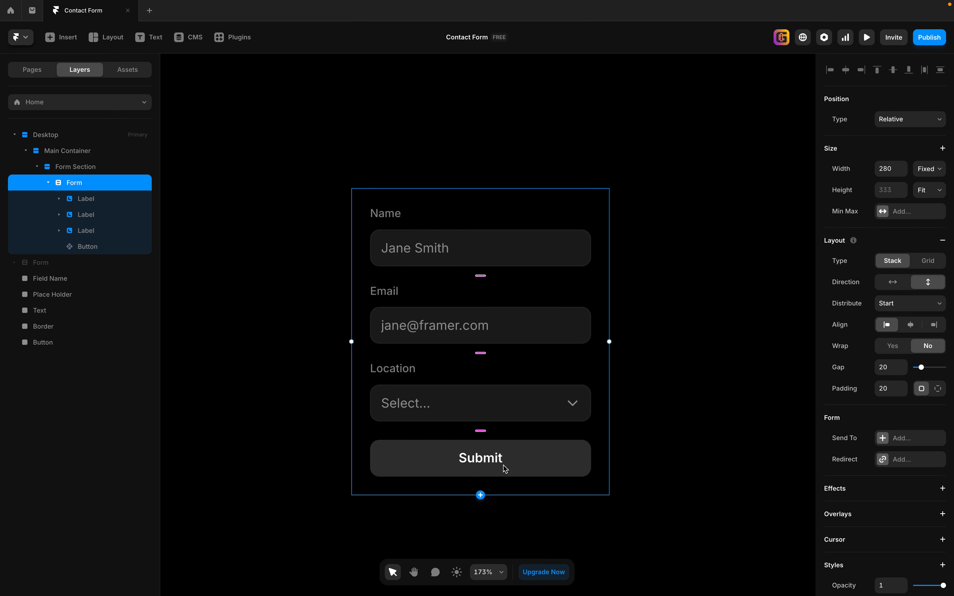
ctrl+scroll(509, 413, down, 3)
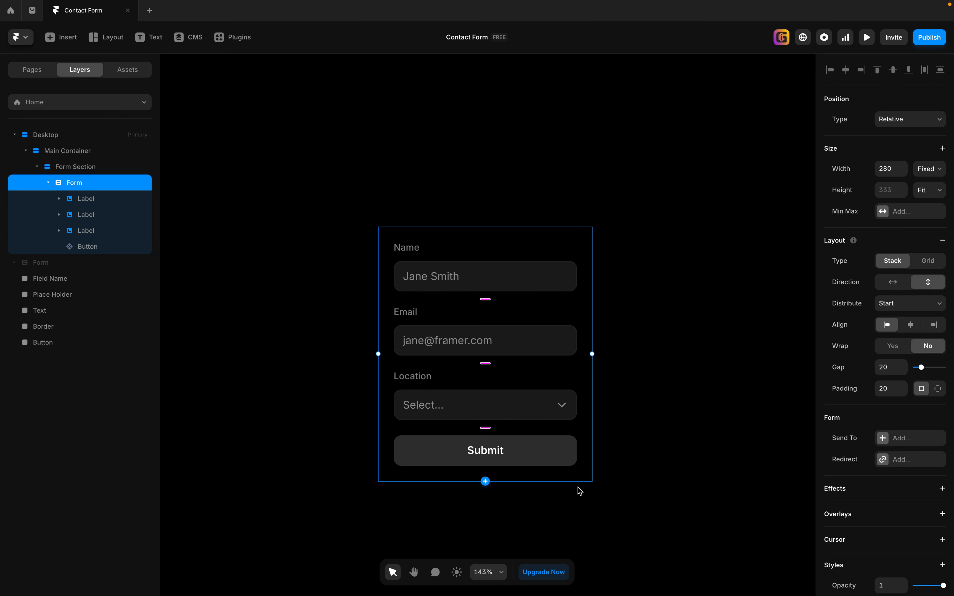
click(81, 202)
click(59, 199)
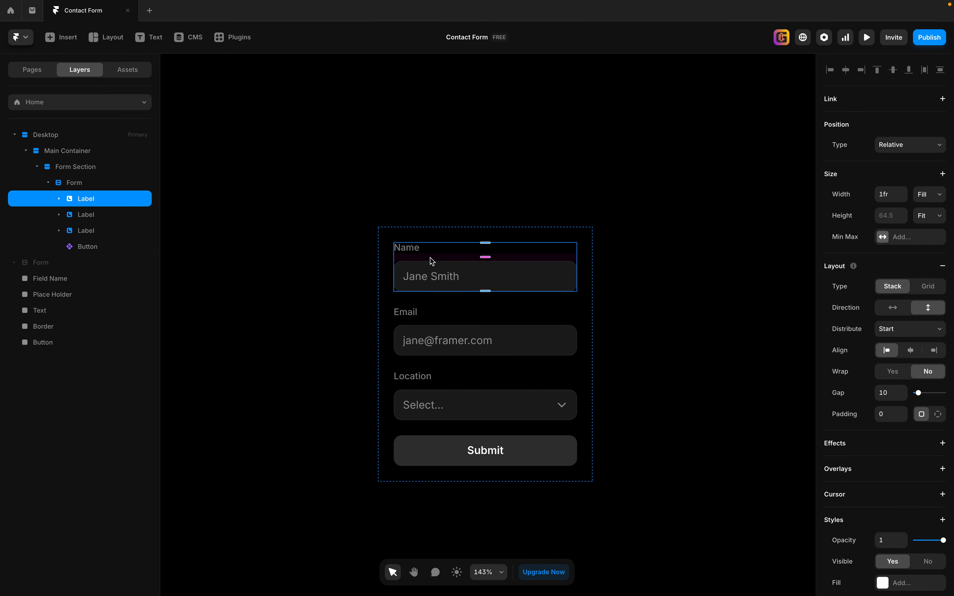
click(59, 200)
click(97, 217)
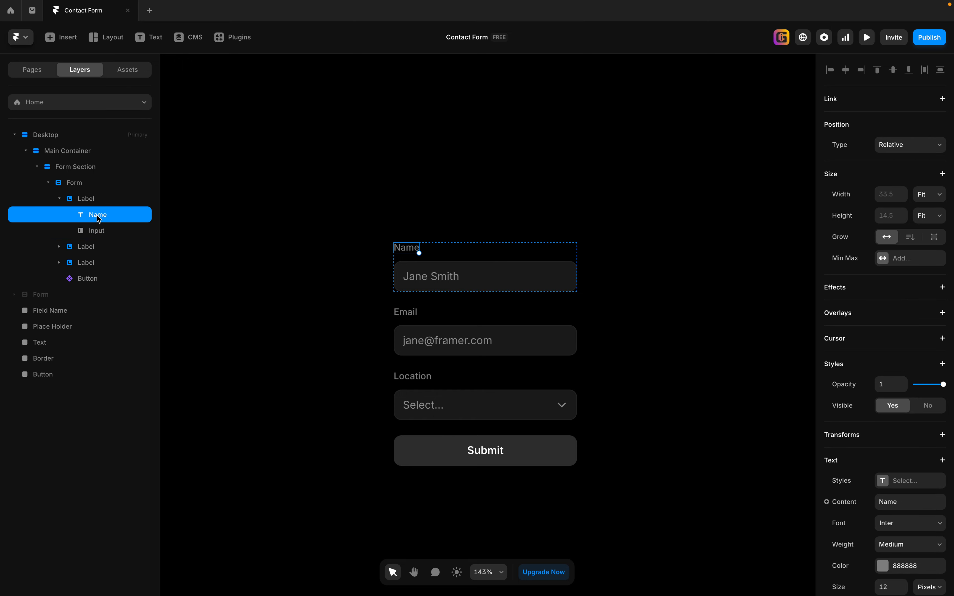
click(102, 232)
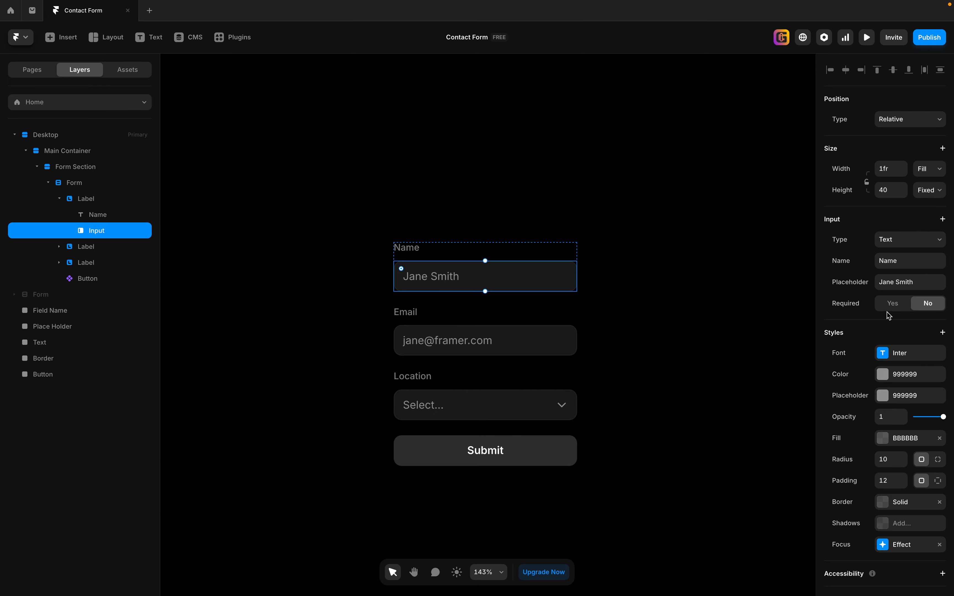
scroll(904, 330, down, 1)
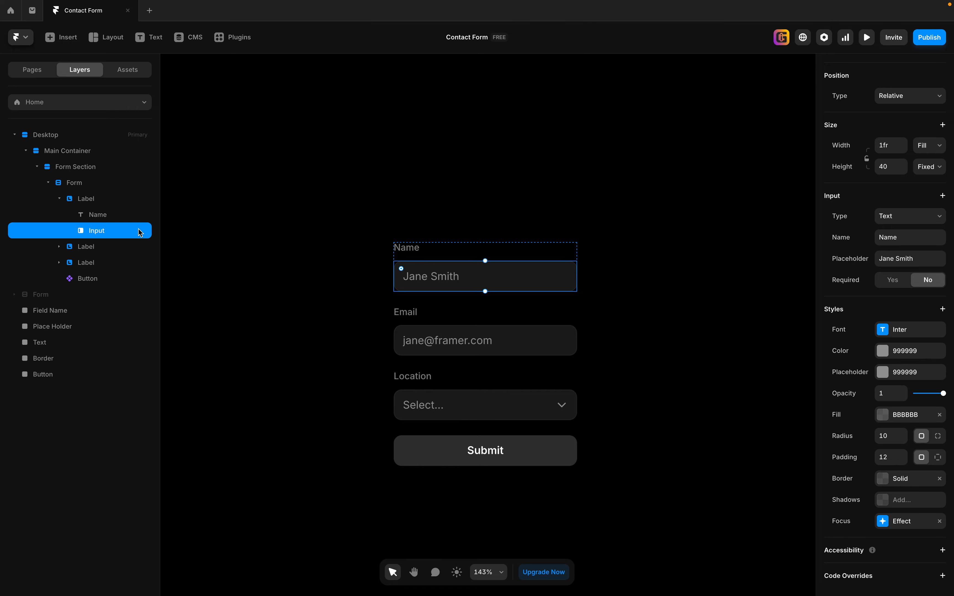
click(95, 199)
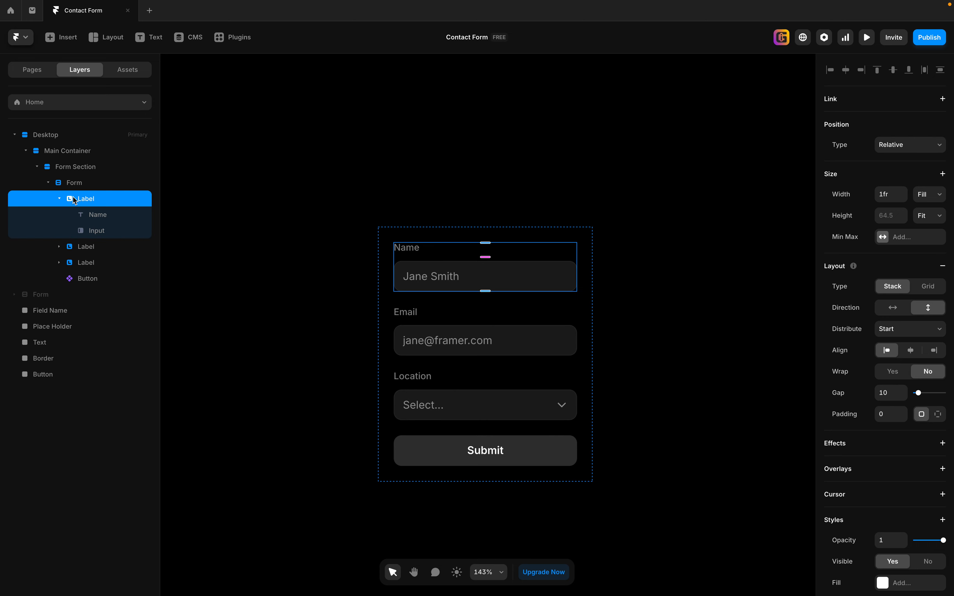
Duplicate the Name field in the form and set the upper copy's label text to First Name.
click(59, 199)
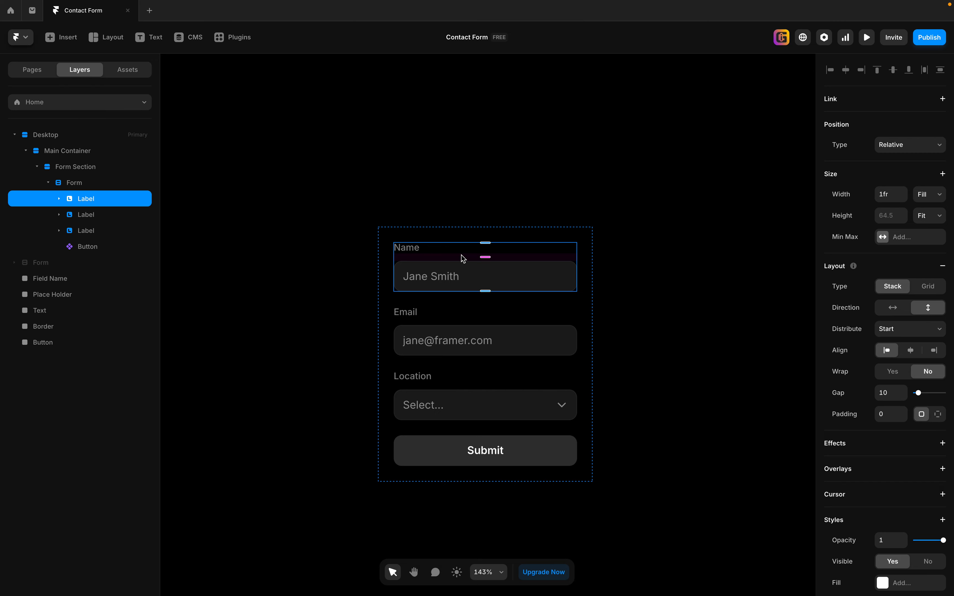
key(ctrl+d)
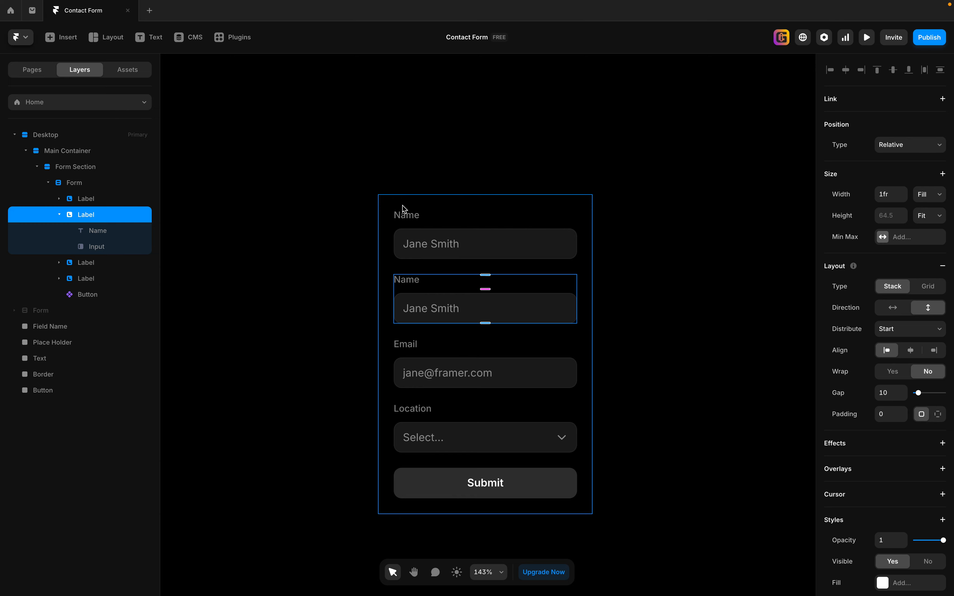
double_click(409, 216)
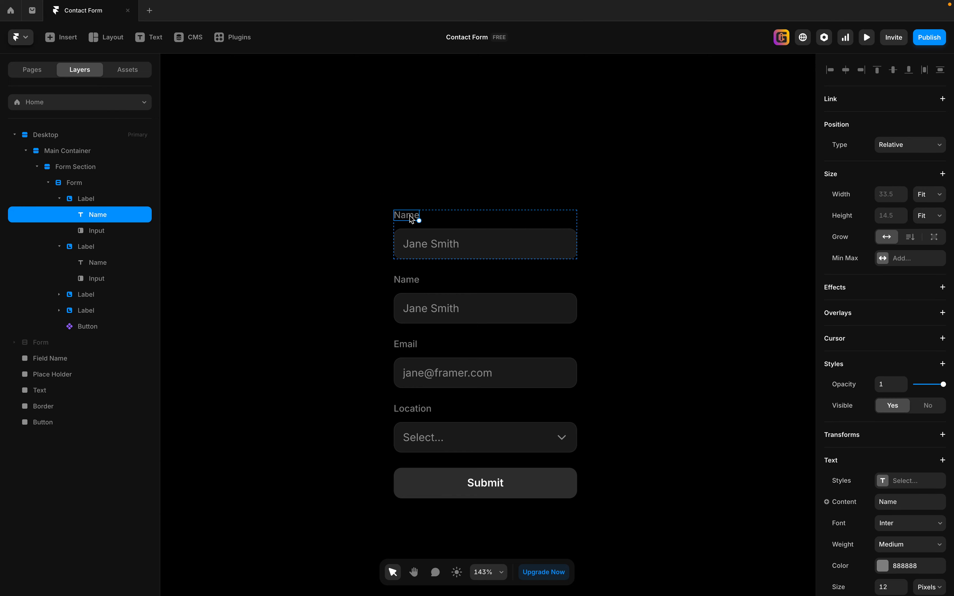
scroll(847, 236, down, 6)
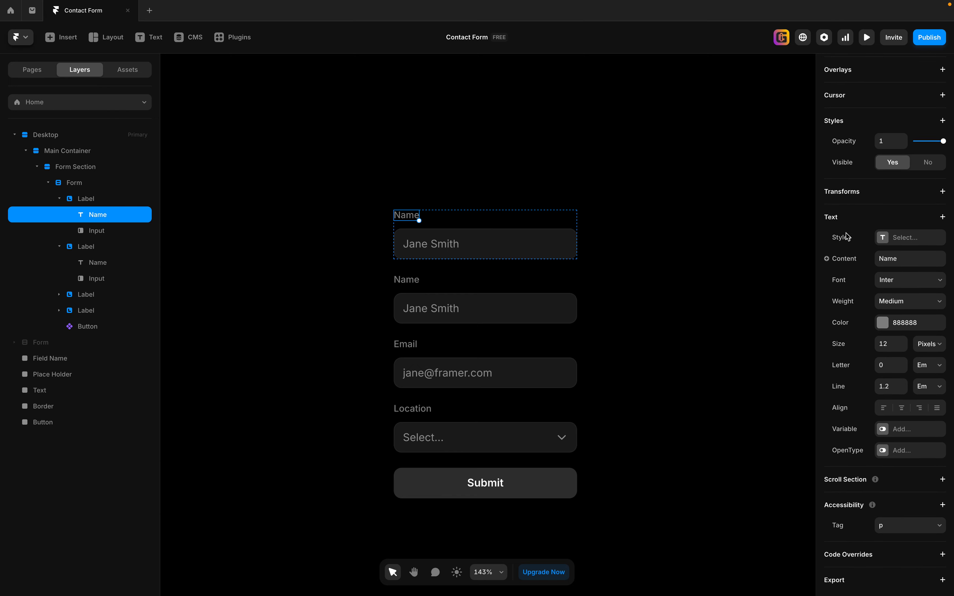
scroll(848, 236, down, 1)
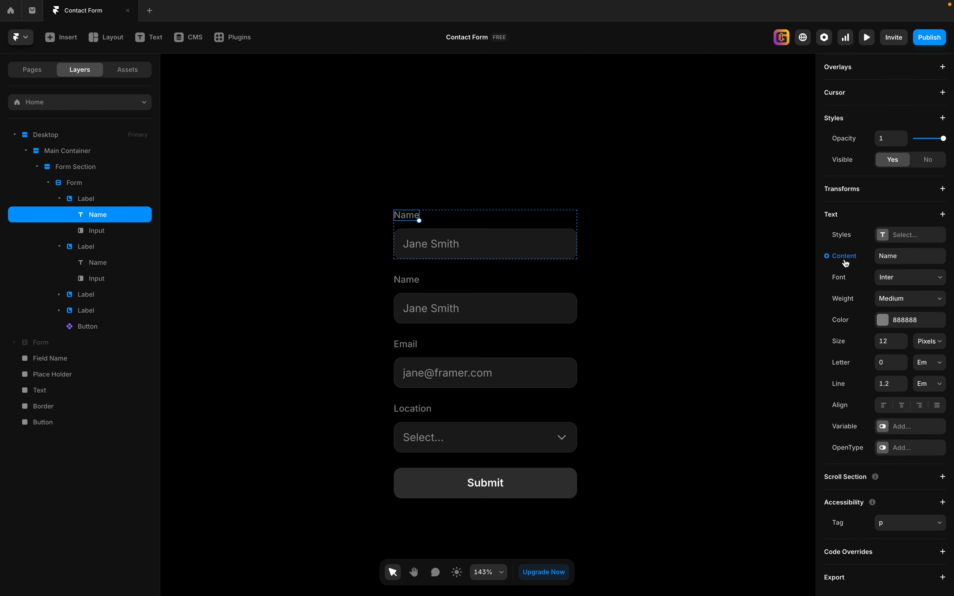
click(924, 257)
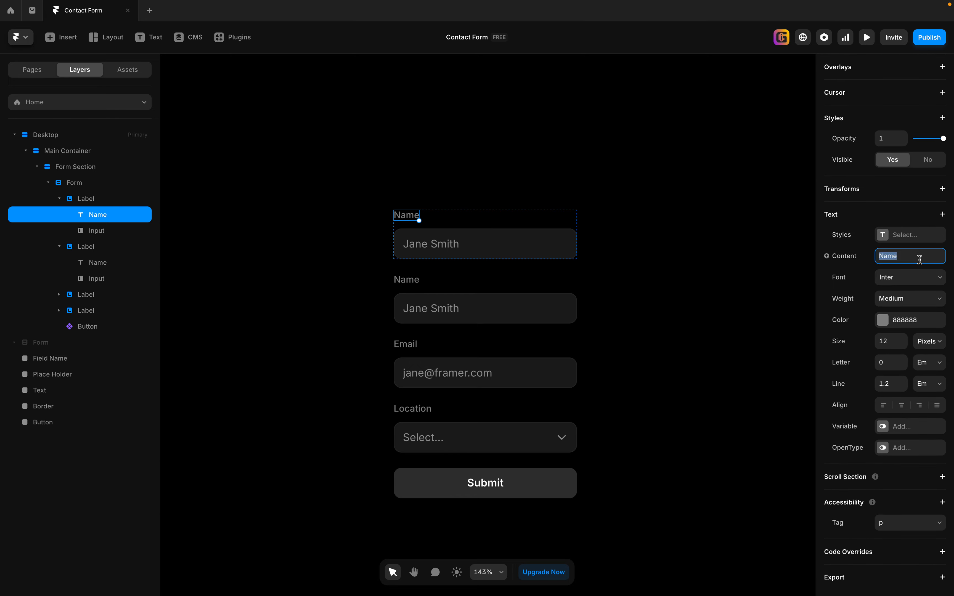
text(First Name)
key(Return)
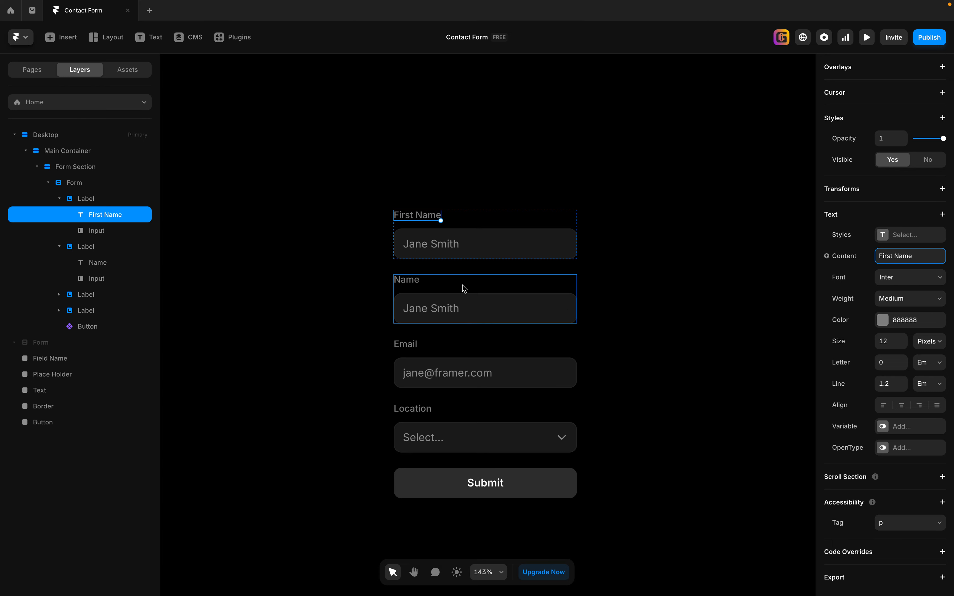
Set the label text of the second name field to Last Name.
click(424, 286)
scroll(862, 388, down, 4)
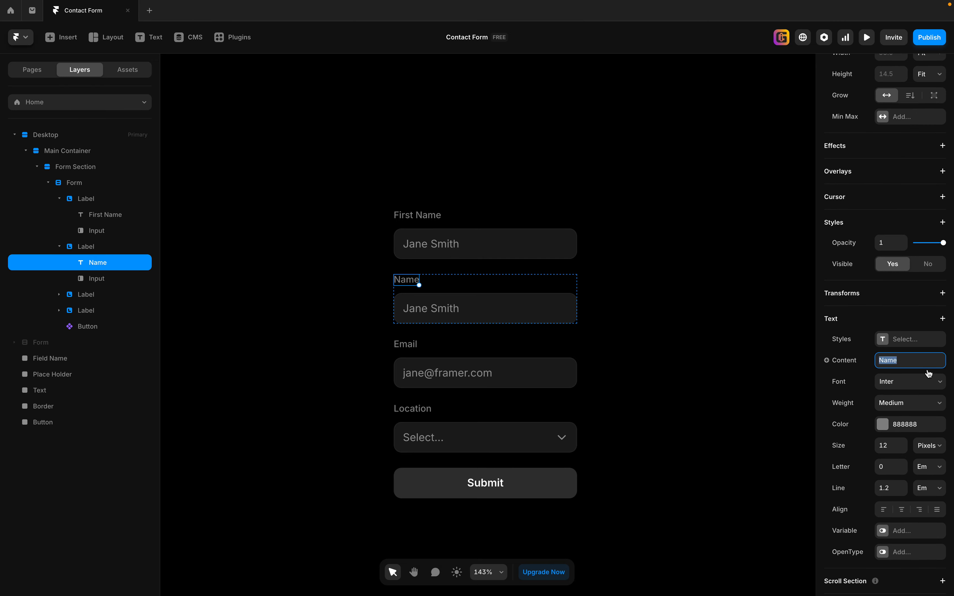
text(Last name)
key(Return)
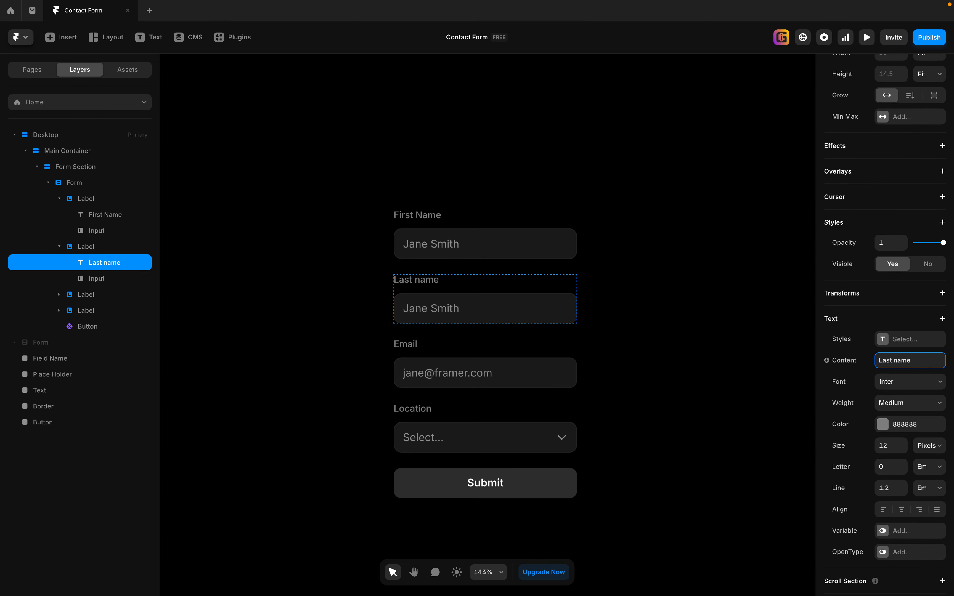
key(BackSpace)
key(BackSpace)
key(BackSpace)
key(BackSpace)
text(Name)
click(637, 351)
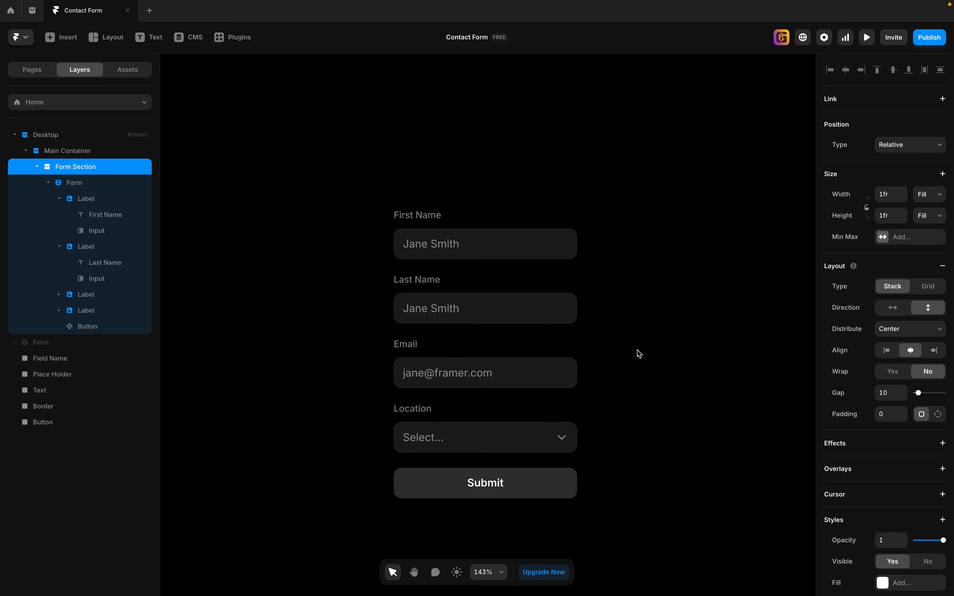
Duplicate the Email field, including its label text and input, within the form.
scroll(572, 351, down, 3)
scroll(564, 356, down, 1)
click(434, 248)
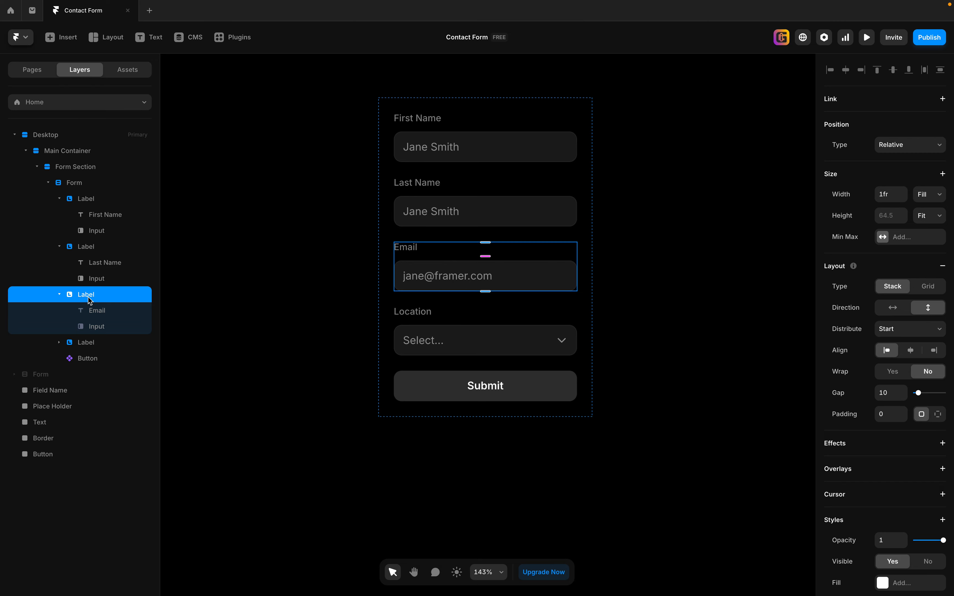
key(ctrl+d)
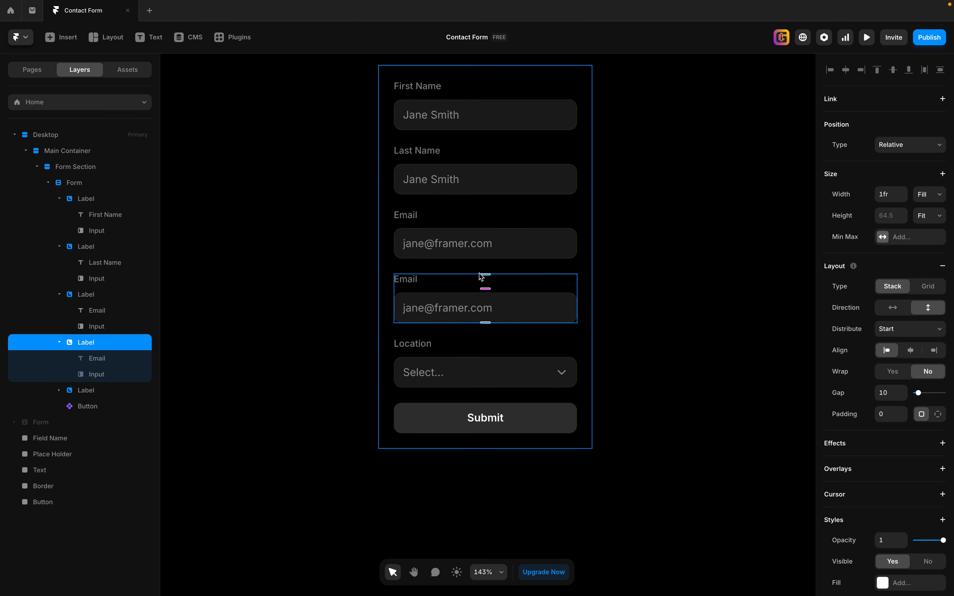
Set the label text of the lower Email field to Phone.
click(406, 281)
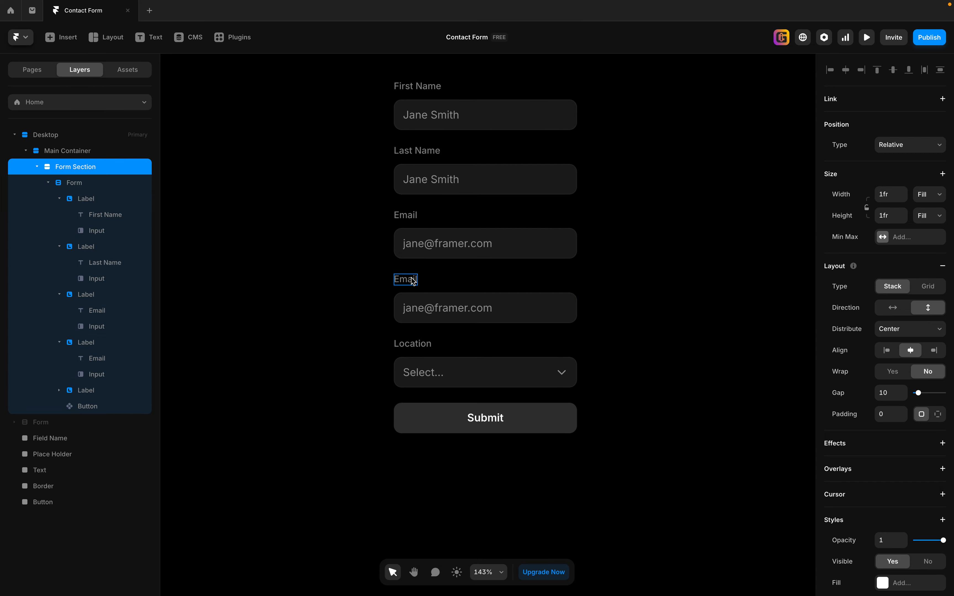
click(407, 284)
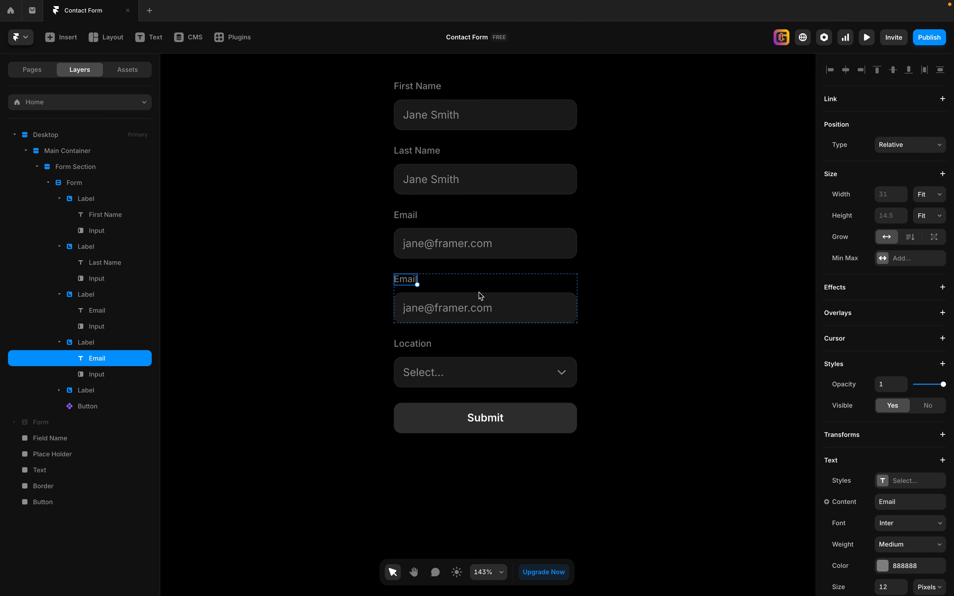
scroll(899, 347, down, 5)
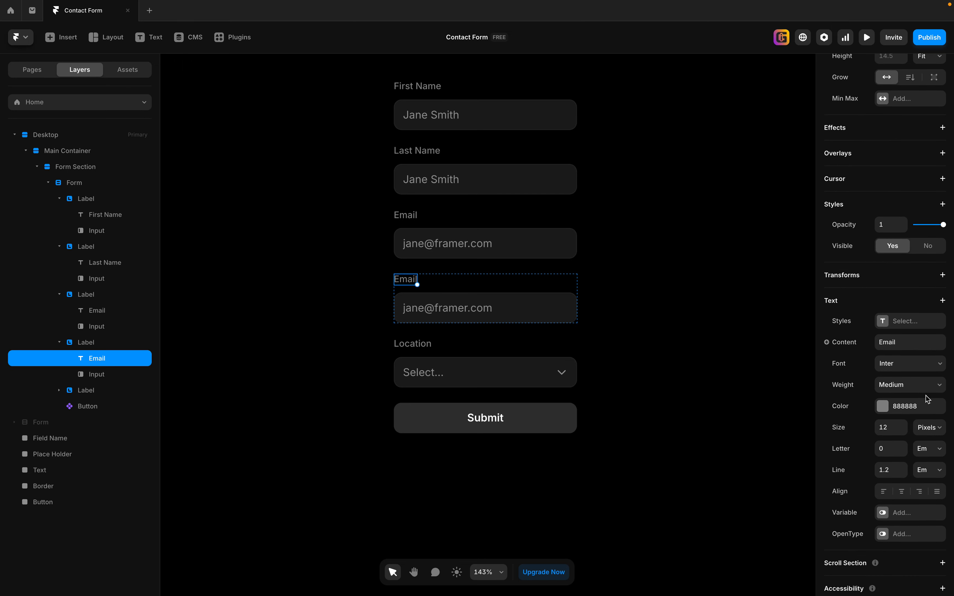
click(903, 335)
text(P)
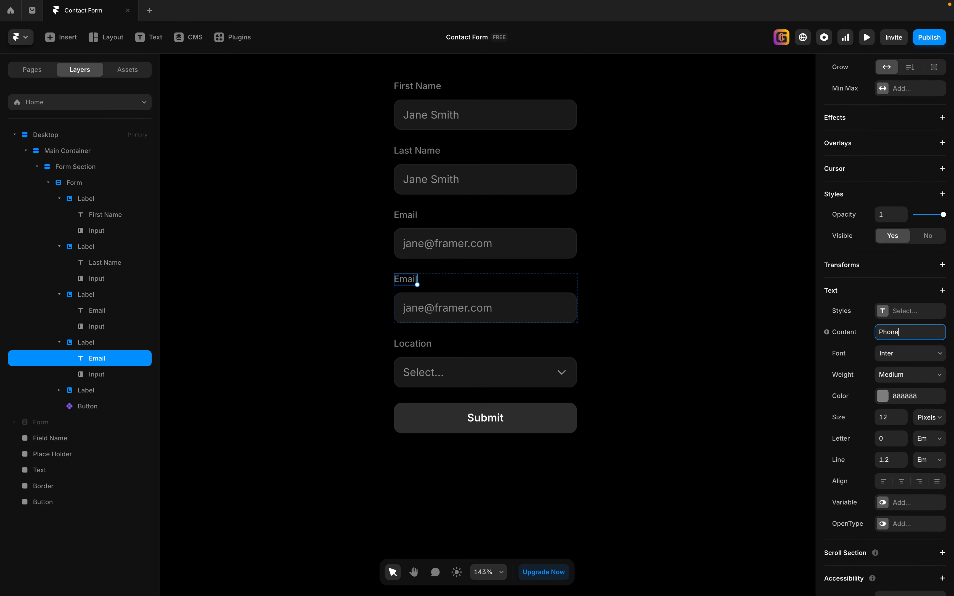
text(hone)
key(Return)
Duplicate the Location dropdown field and set the upper copy's label text to Options.
scroll(541, 241, down, 4)
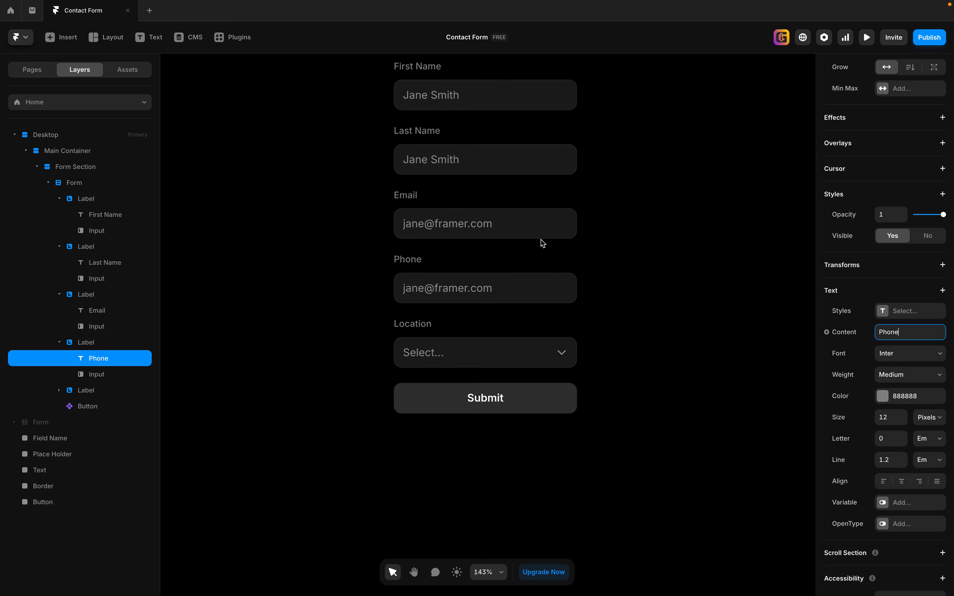
click(464, 253)
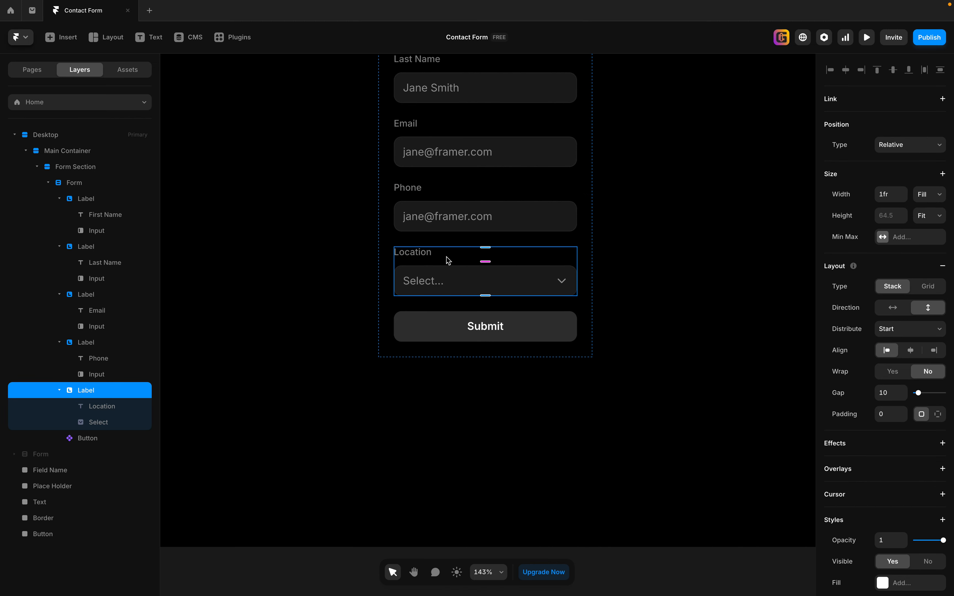
key(super+d)
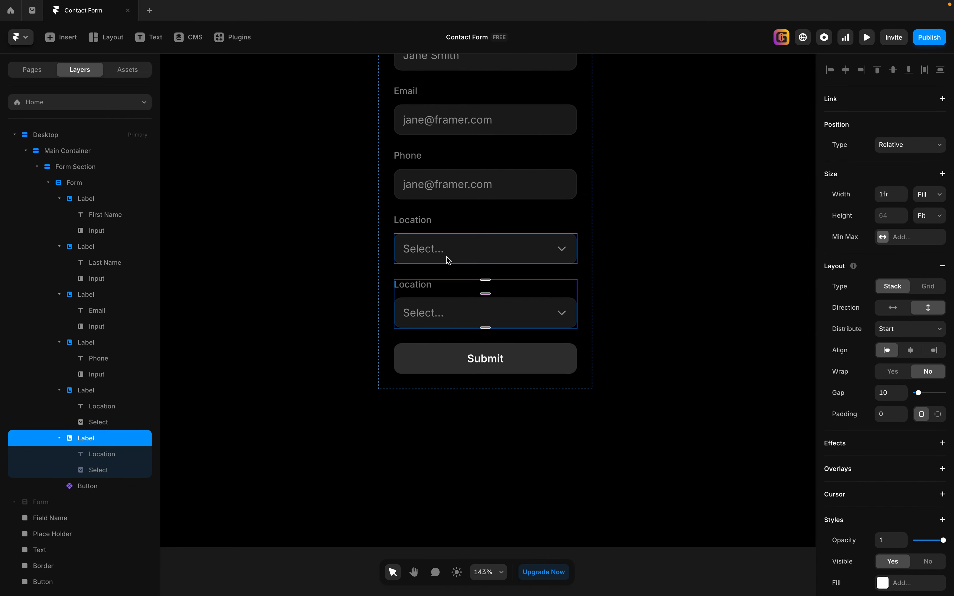
click(422, 226)
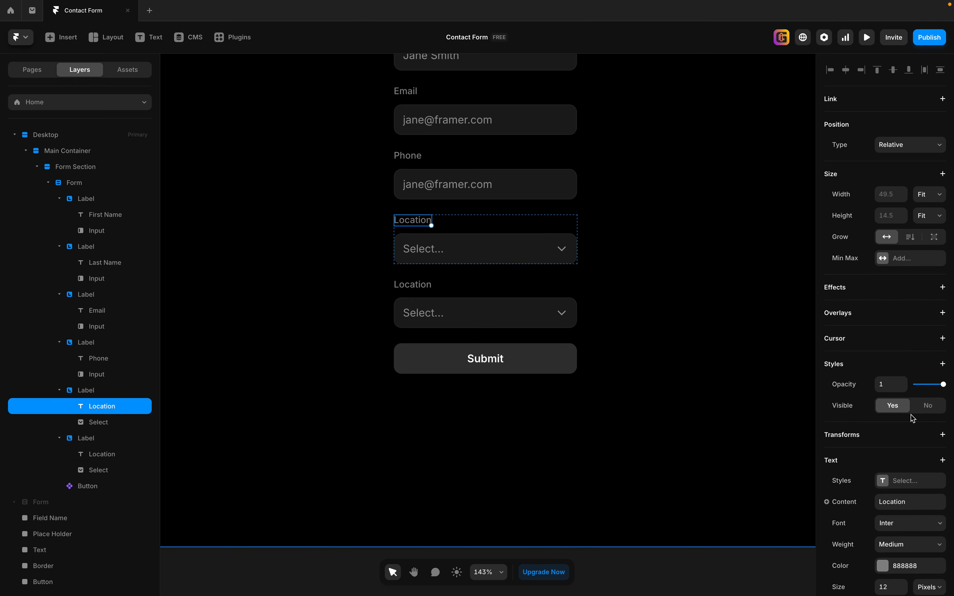
scroll(907, 395, down, 5)
click(914, 333)
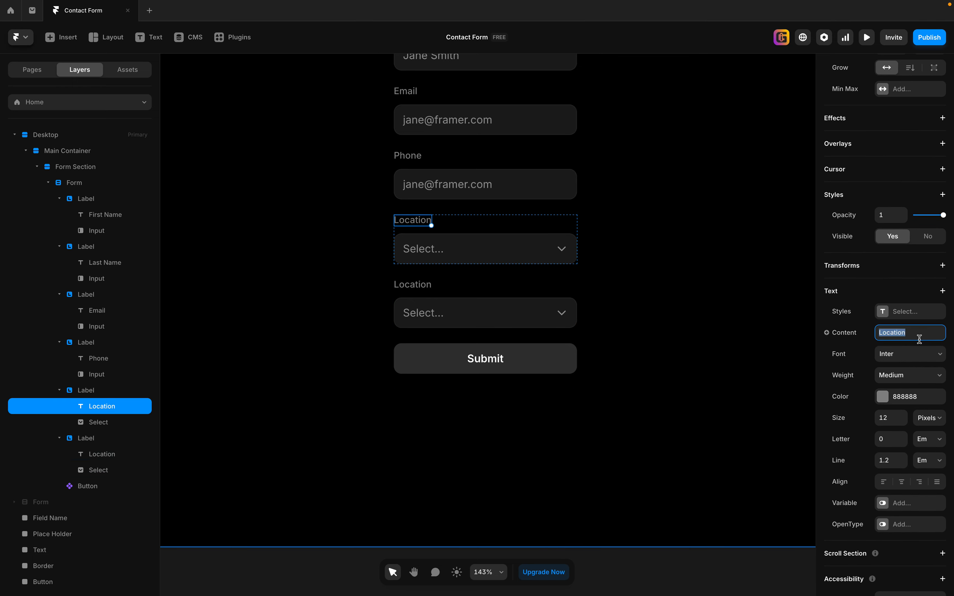
text(Options)
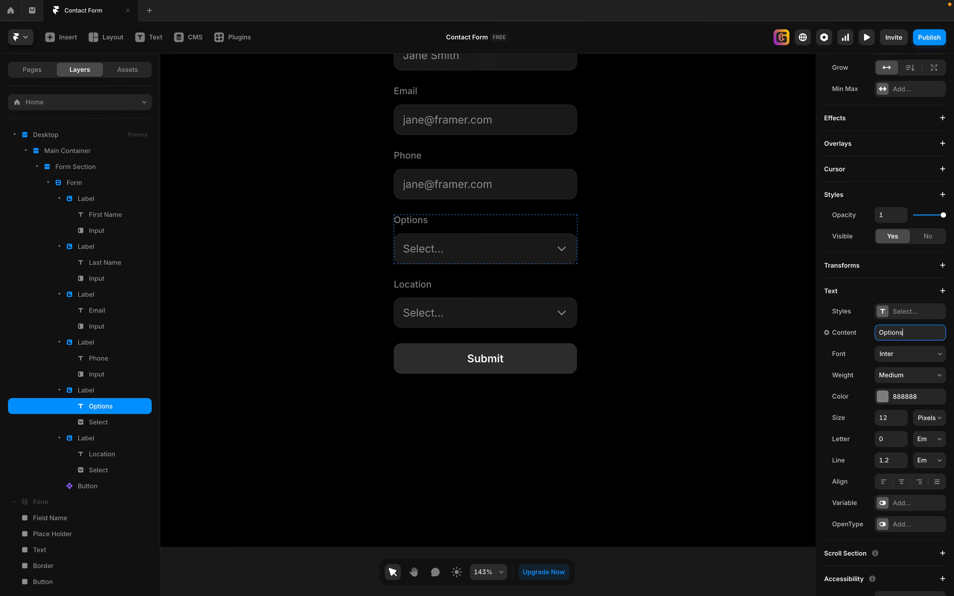
click(778, 282)
Examine which input types are available for the First Name input.
scroll(724, 303, up, 3)
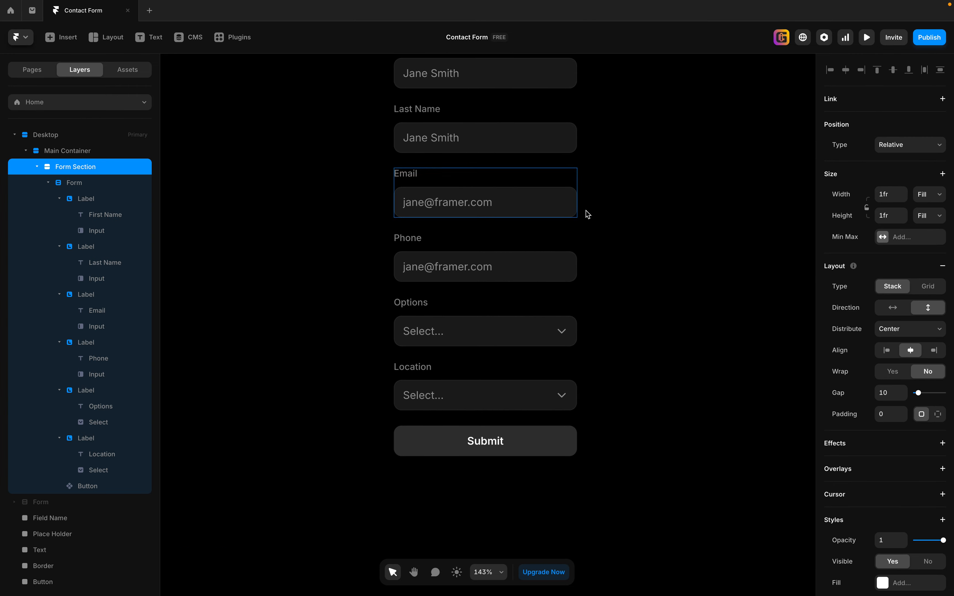
scroll(588, 214, up, 1)
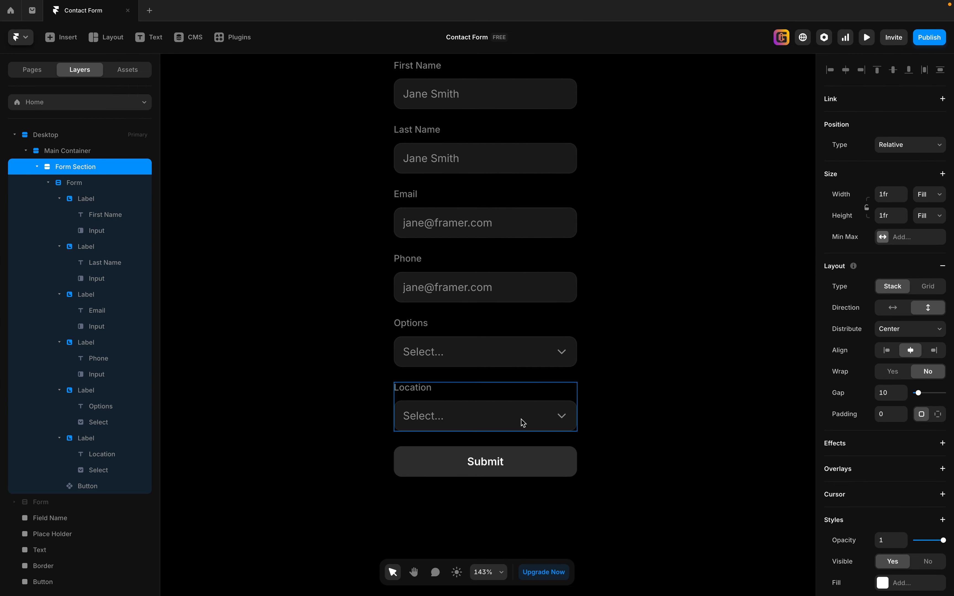
scroll(511, 417, up, 1)
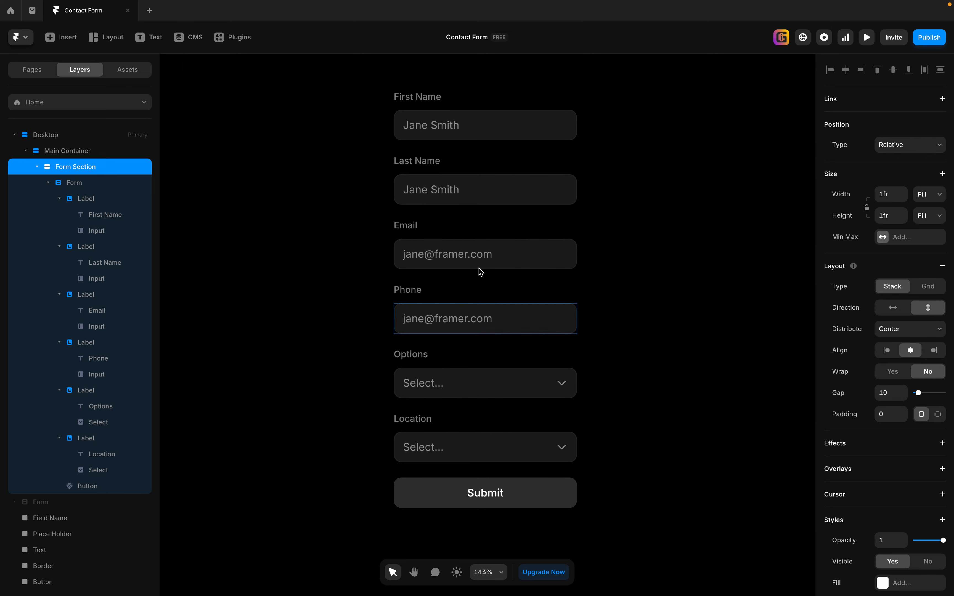
click(479, 130)
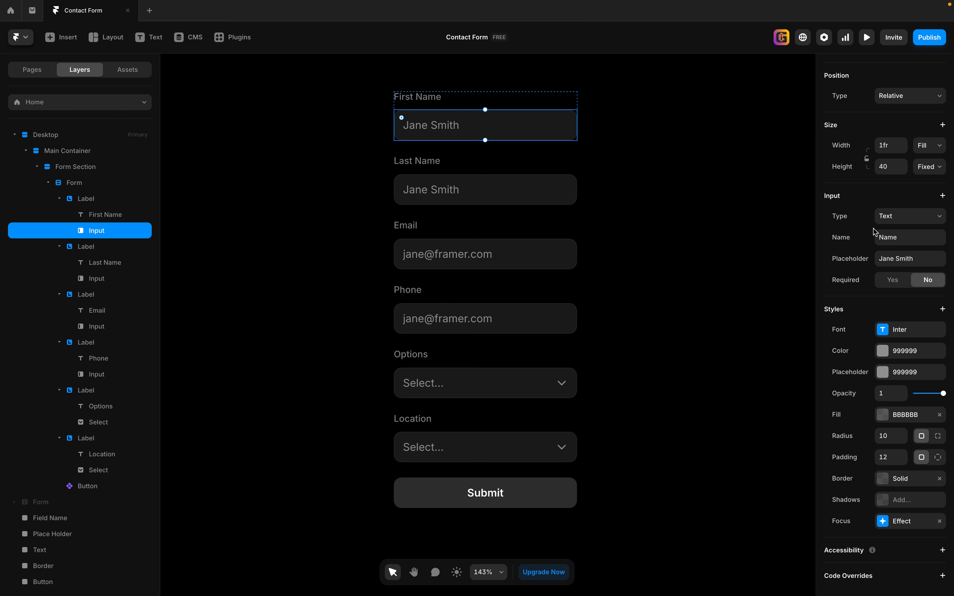
click(902, 222)
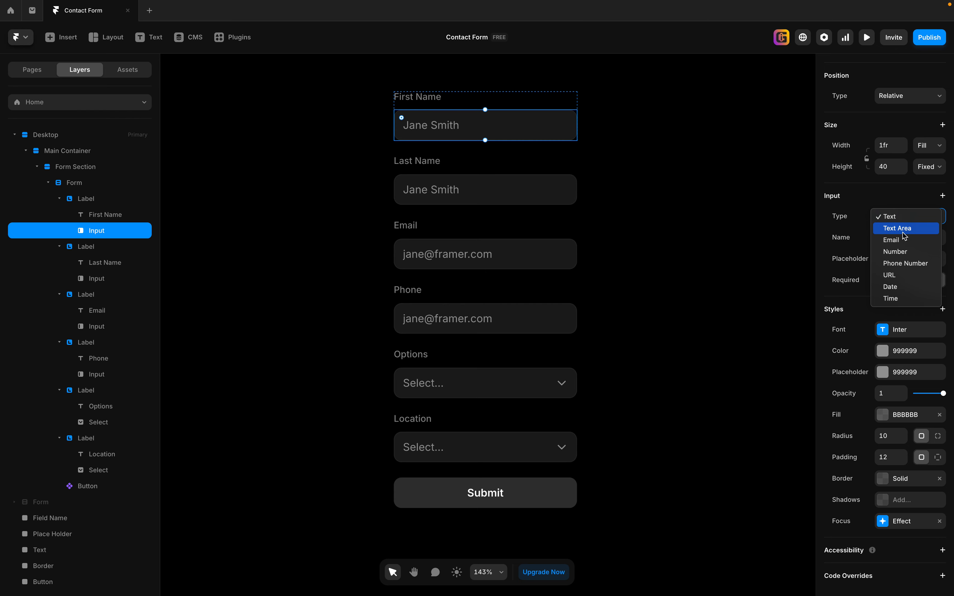
click(884, 200)
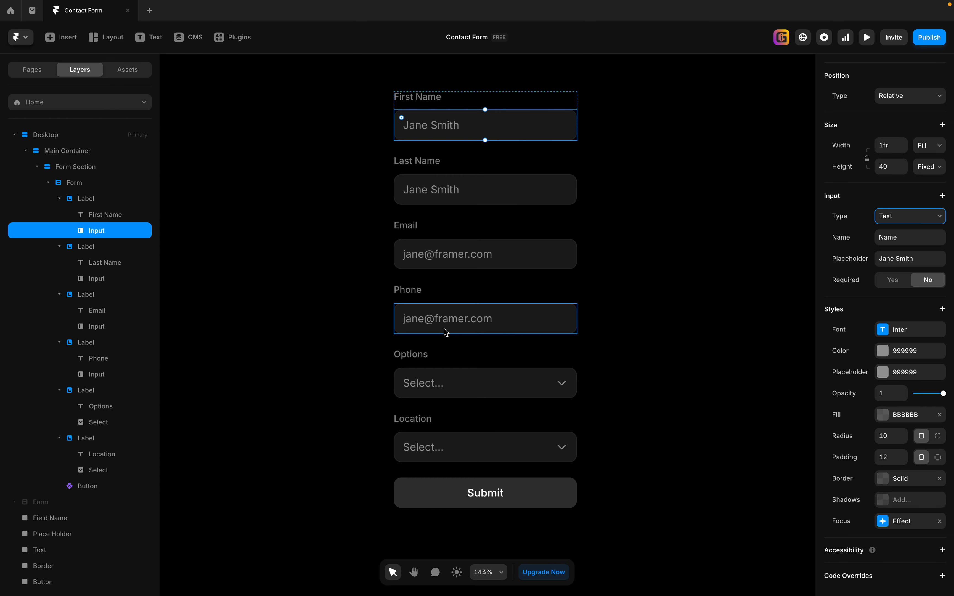
Set the placeholder of the input under the Phone label to a sample phone number.
click(448, 319)
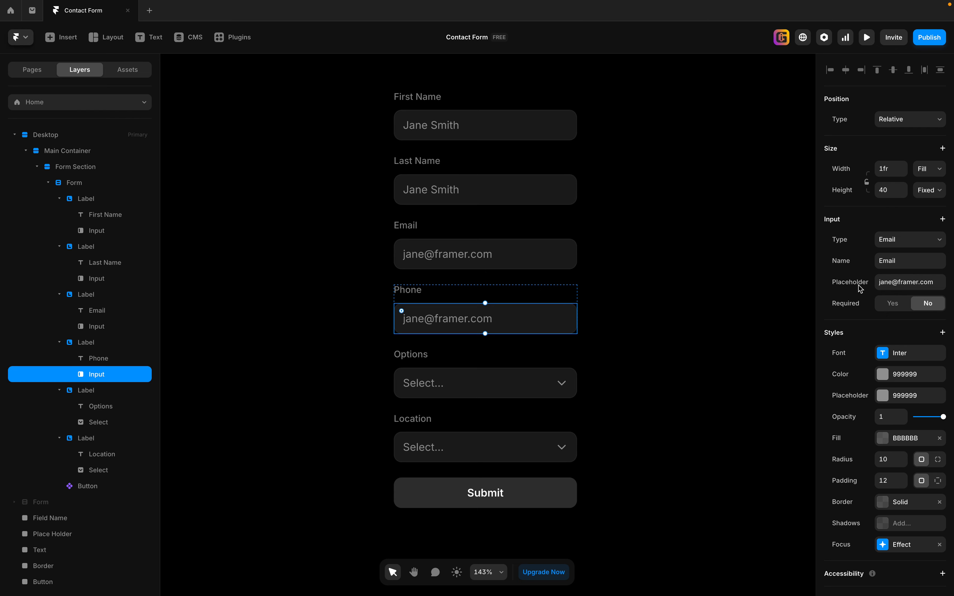
click(937, 284)
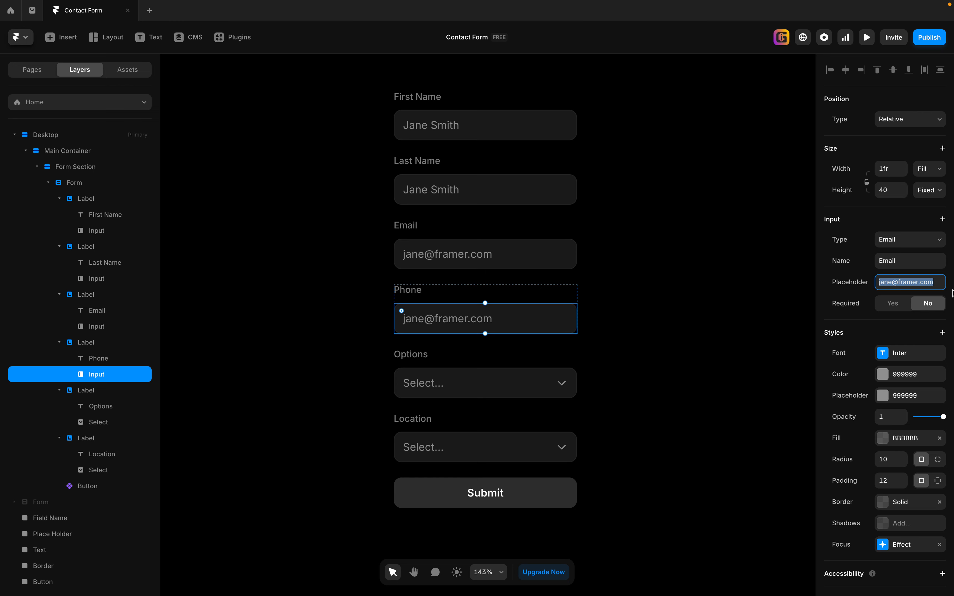
text(123)
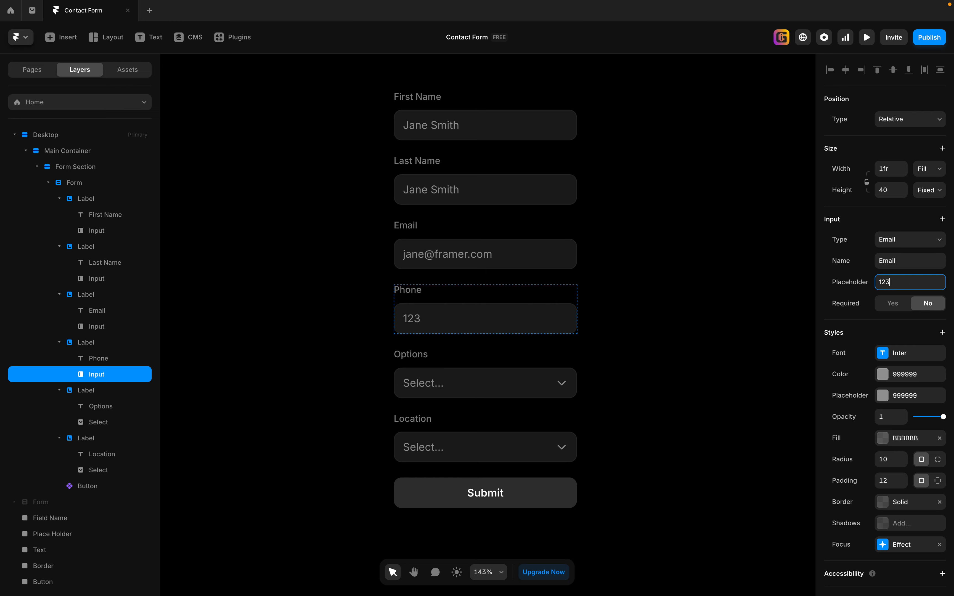
text( 456 7890)
click(425, 330)
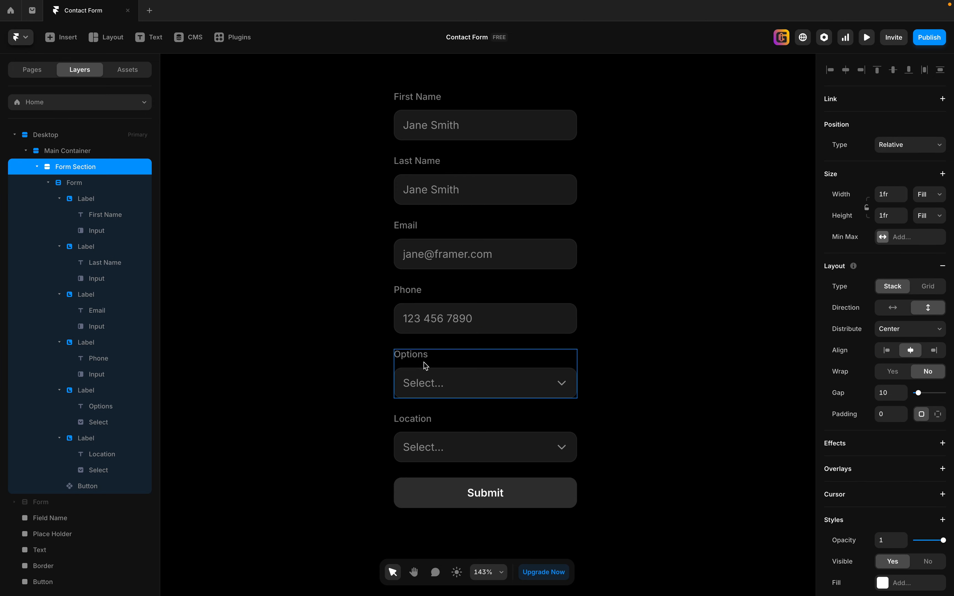
In the dropdown under the Options label, set both the value and title of the Amsterdam option to Option A.
click(454, 384)
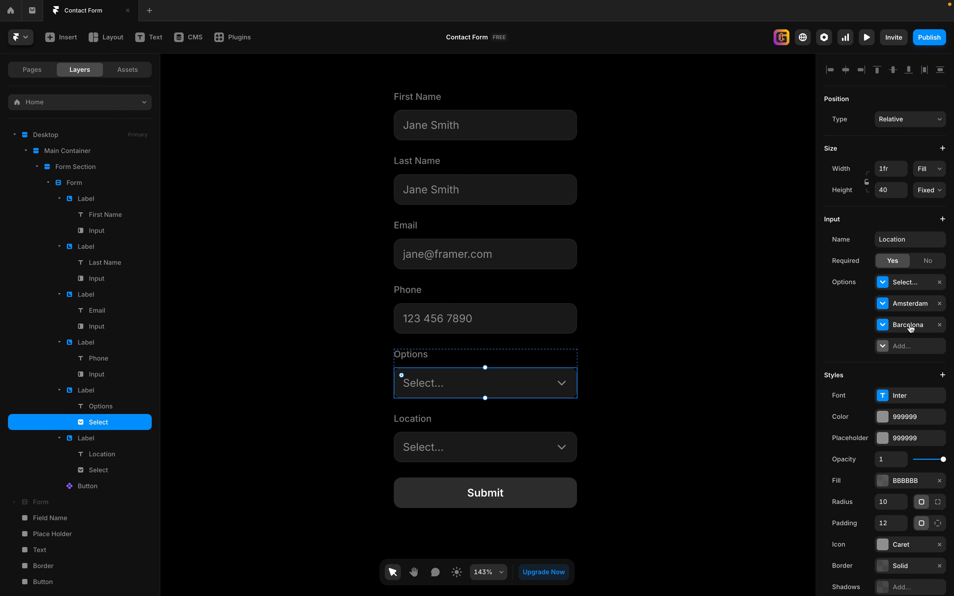
click(454, 449)
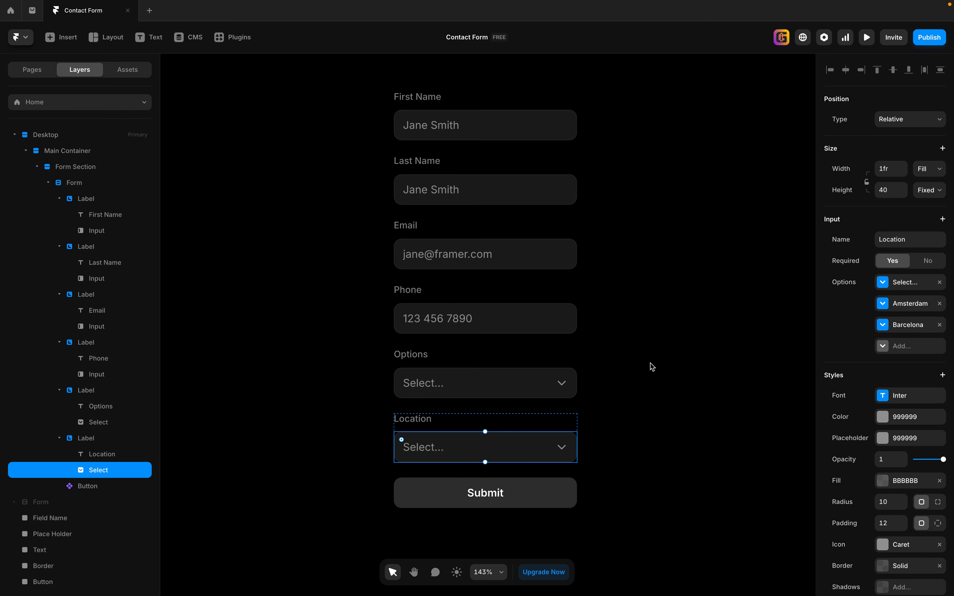
click(469, 381)
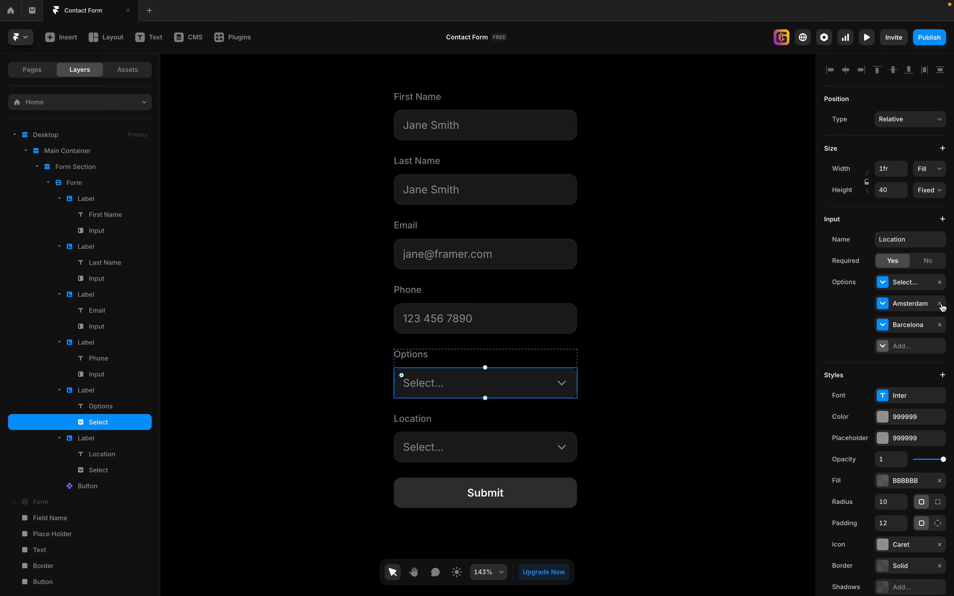
click(902, 307)
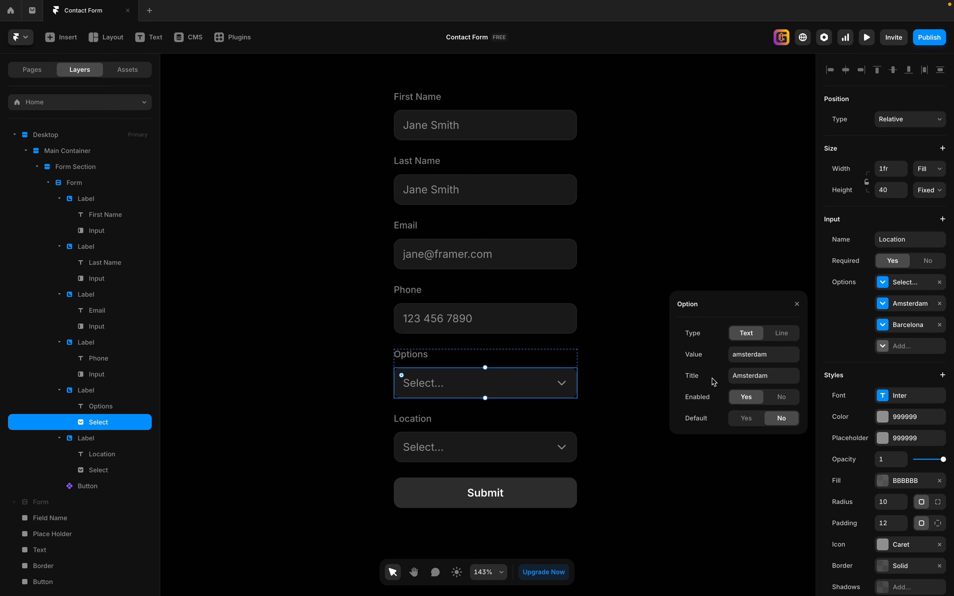
click(778, 358)
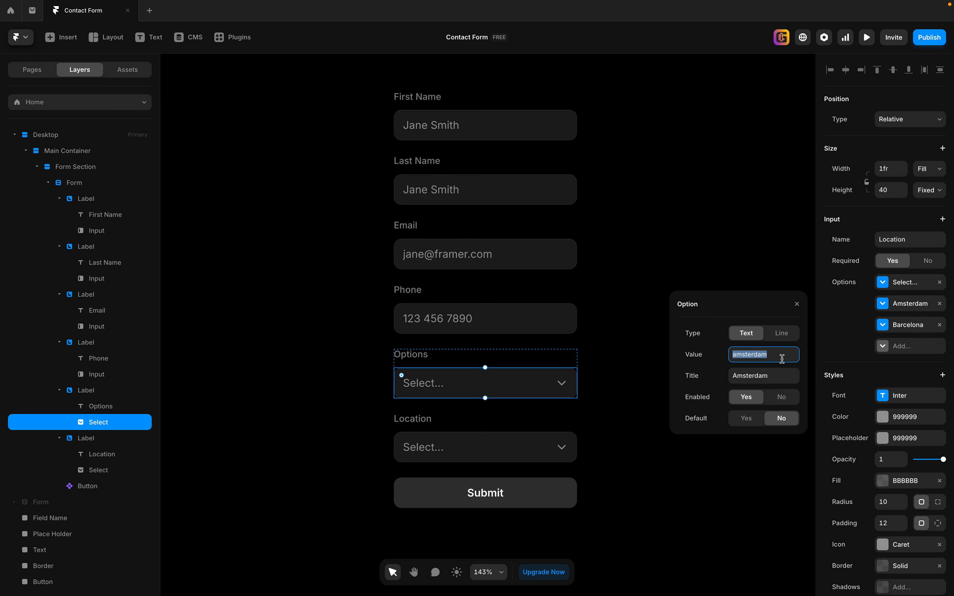
text(Option A)
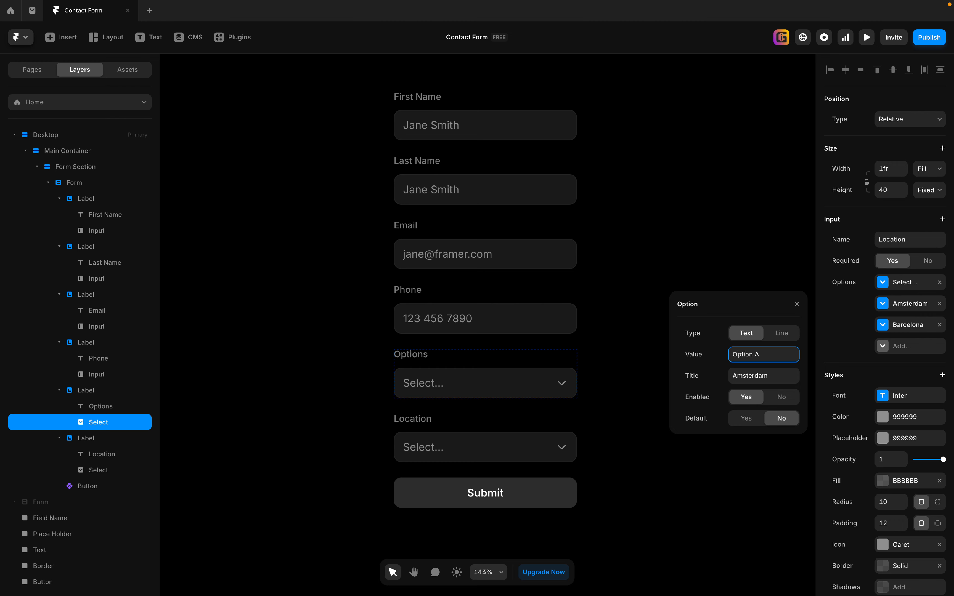
key(super+a)
key(super+c)
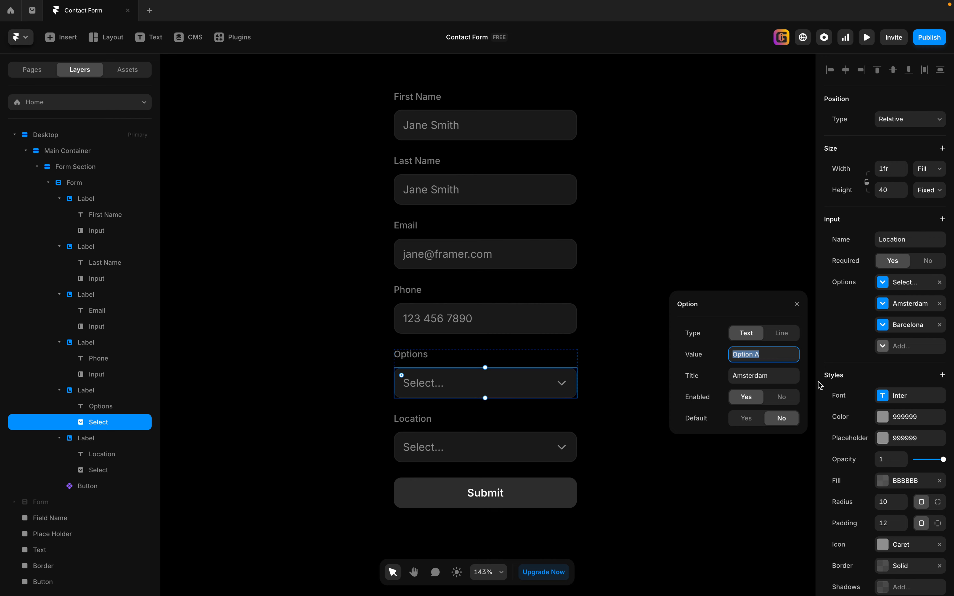
click(780, 377)
key(super+v)
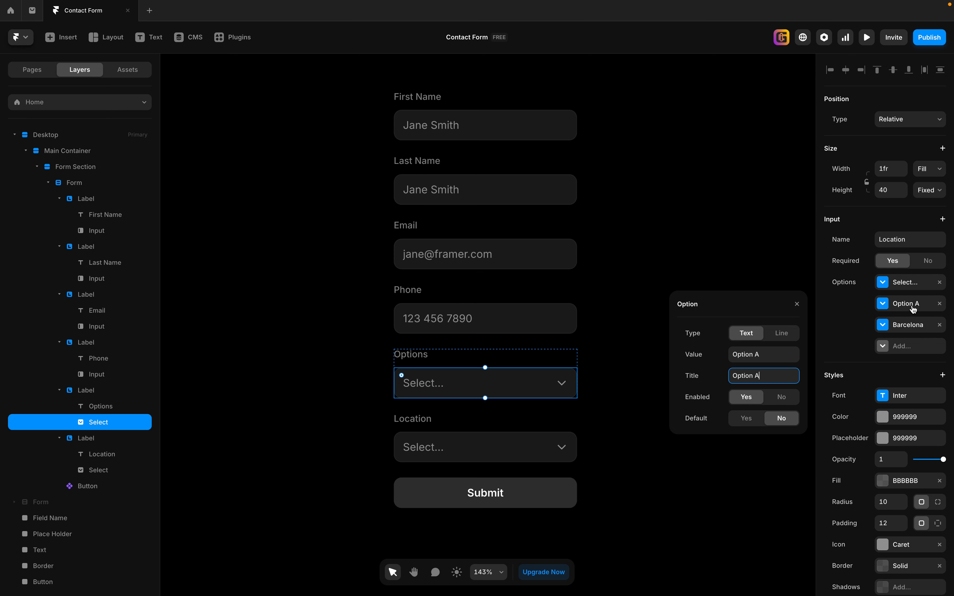
Set both the value and title of the Barcelona option in the Options dropdown to Option B.
click(916, 327)
click(916, 329)
click(777, 378)
key(super+v)
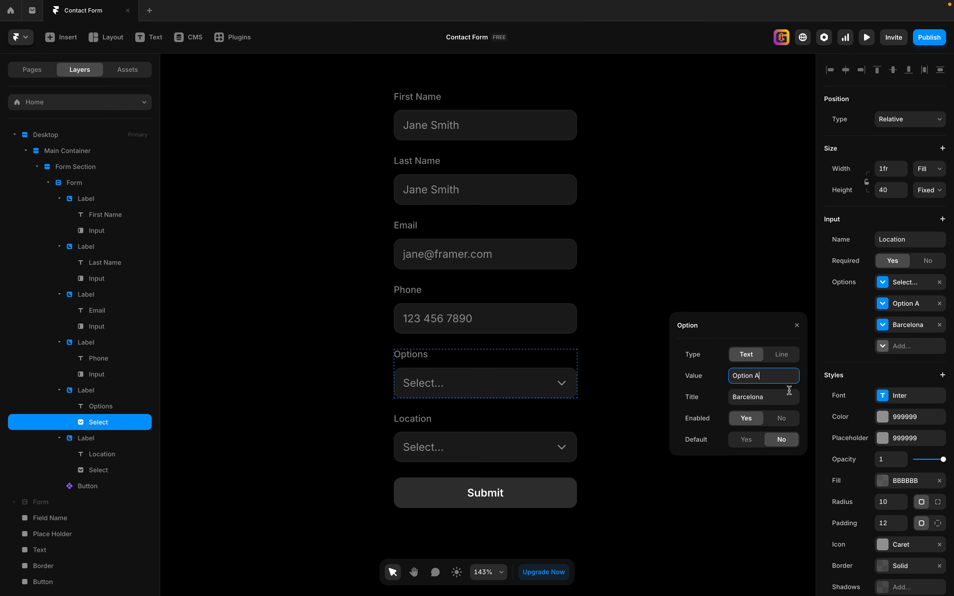
key(Tab)
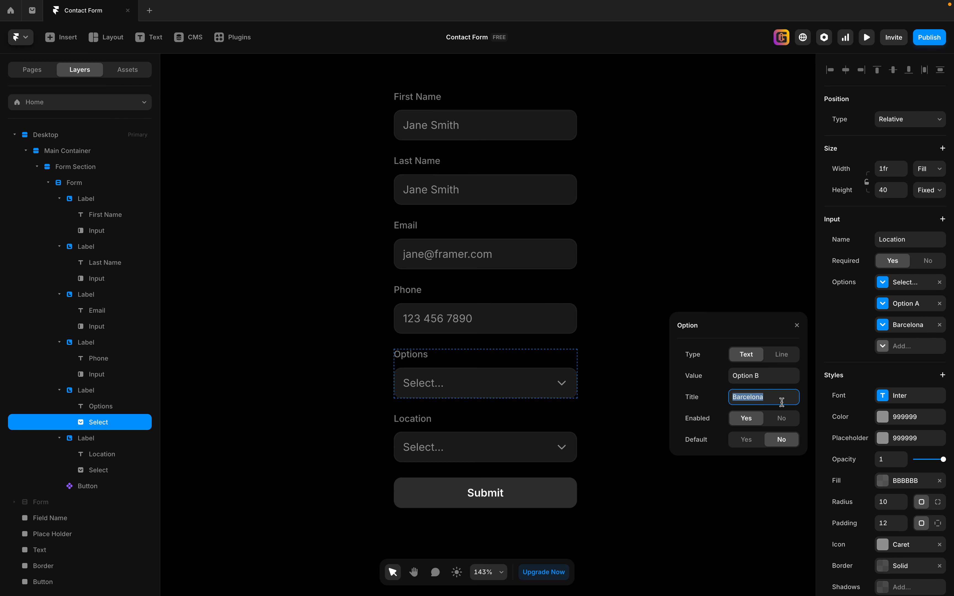
key(super+v)
Add another option to the Options dropdown with both its value and title set to Option C.
click(897, 347)
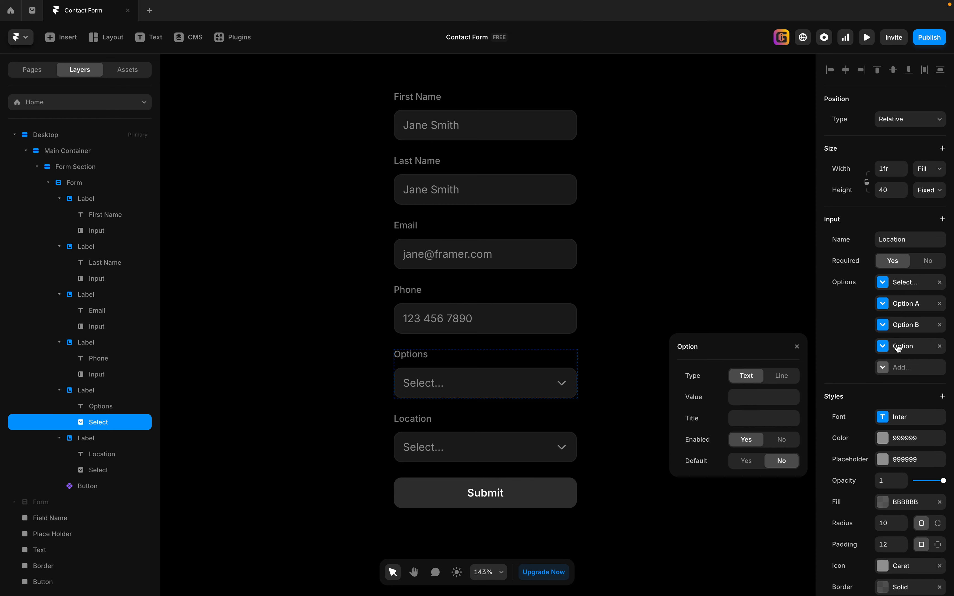
click(761, 398)
text(Option A)
key(super+a)
key(super+c)
click(788, 418)
key(super+v)
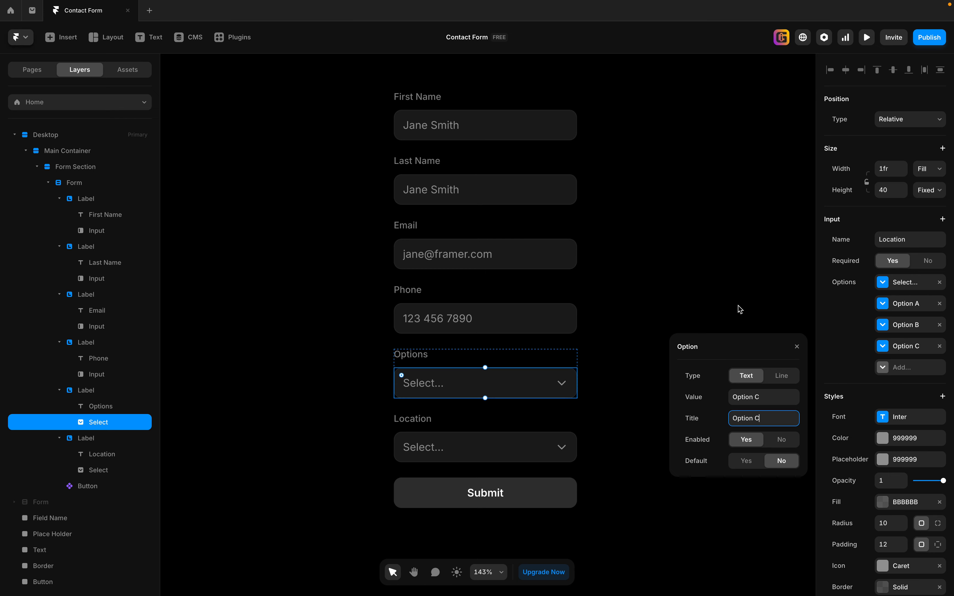
click(656, 301)
Preview the form, check the choices offered by the Options and Location dropdowns, and return to the editor.
click(872, 40)
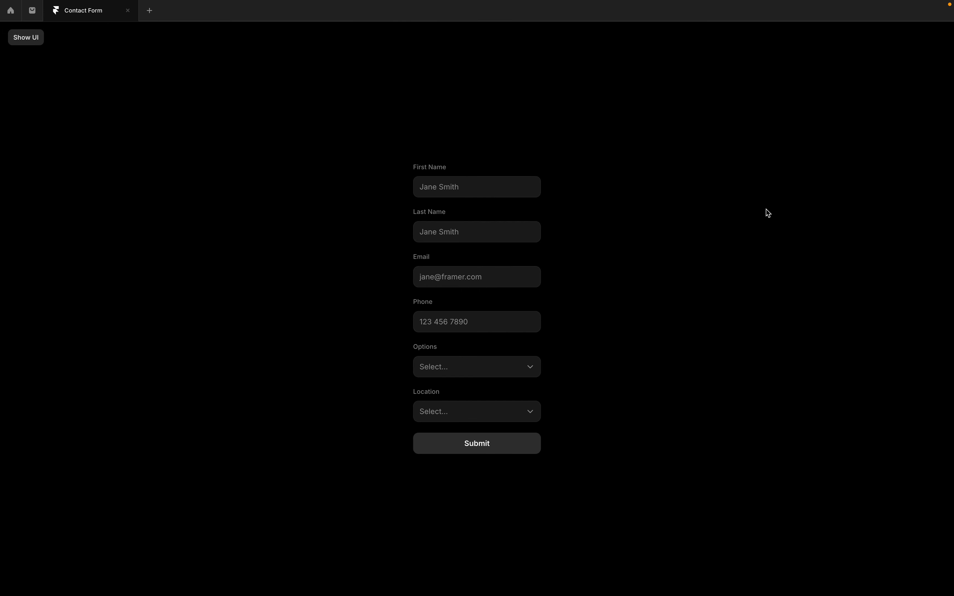
click(422, 367)
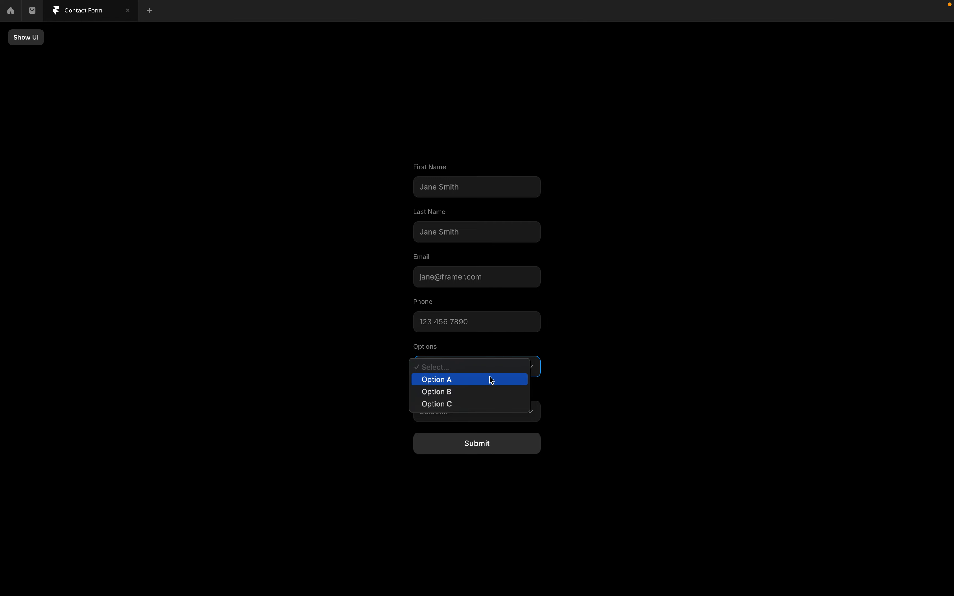
click(677, 357)
click(491, 417)
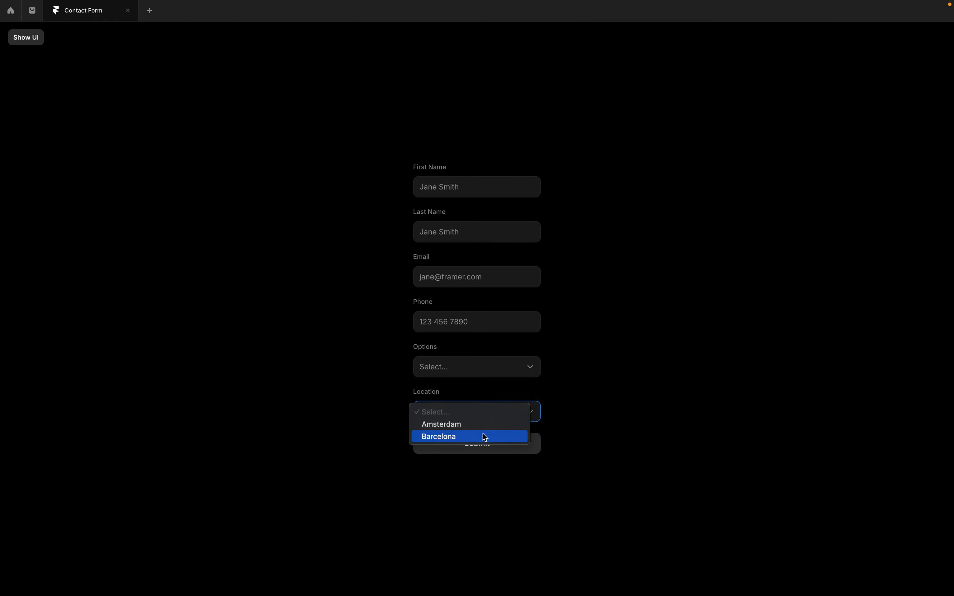
click(710, 358)
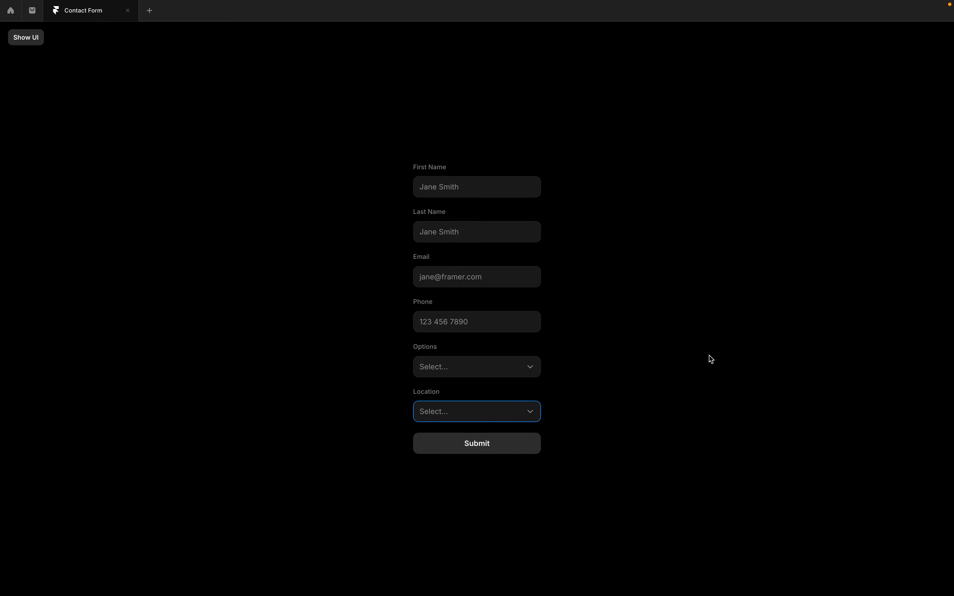
key(super+backslash)
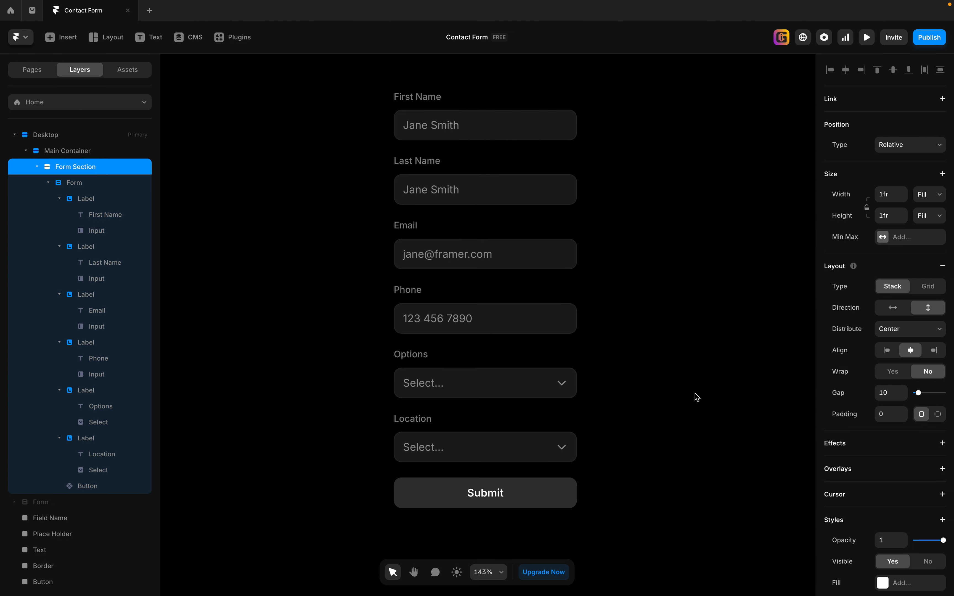
Try adding a Text field to the end of the form and undo the addition.
scroll(599, 314, down, 2)
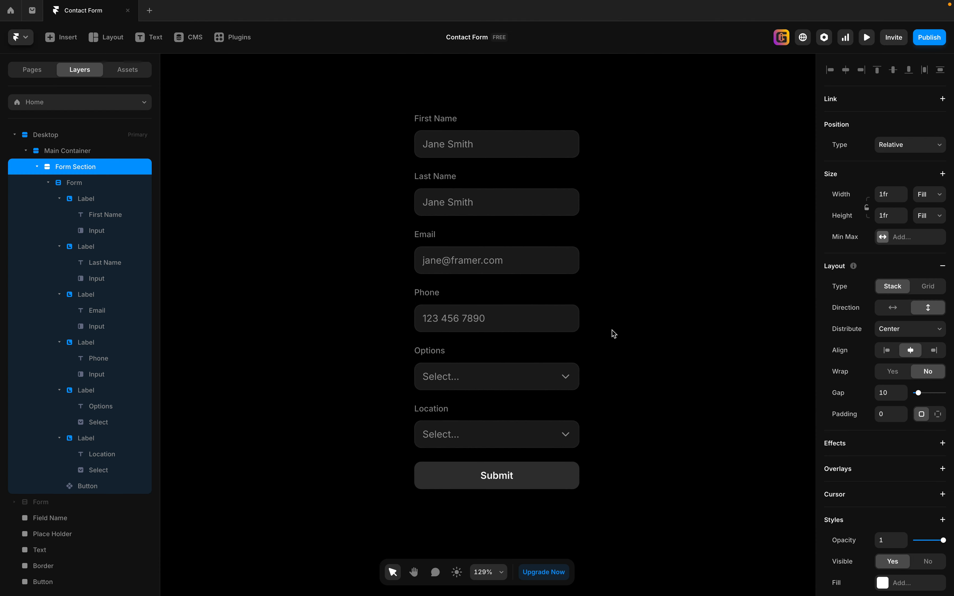
scroll(611, 331, up, 1)
scroll(611, 330, up, 1)
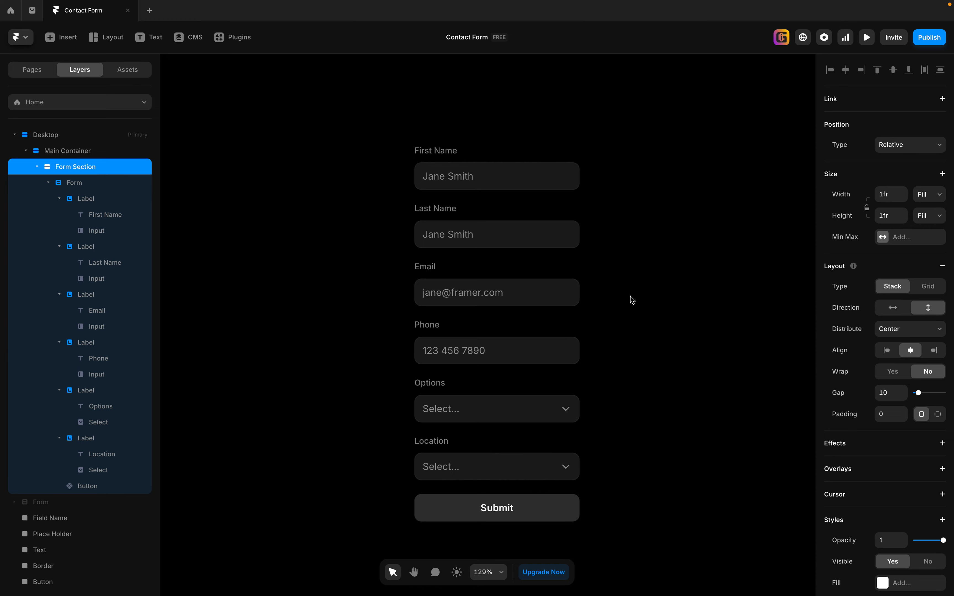
scroll(629, 294, down, 2)
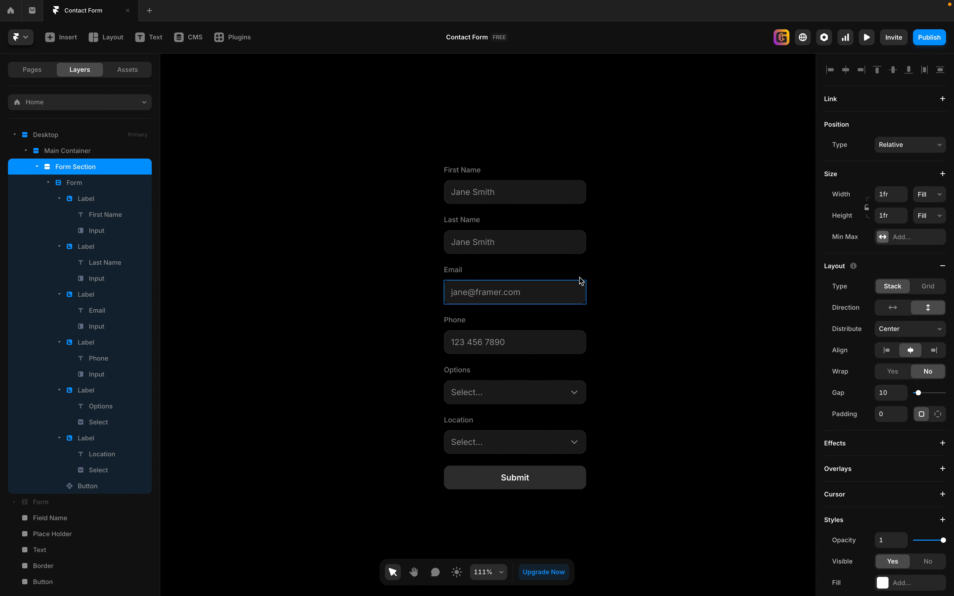
click(569, 265)
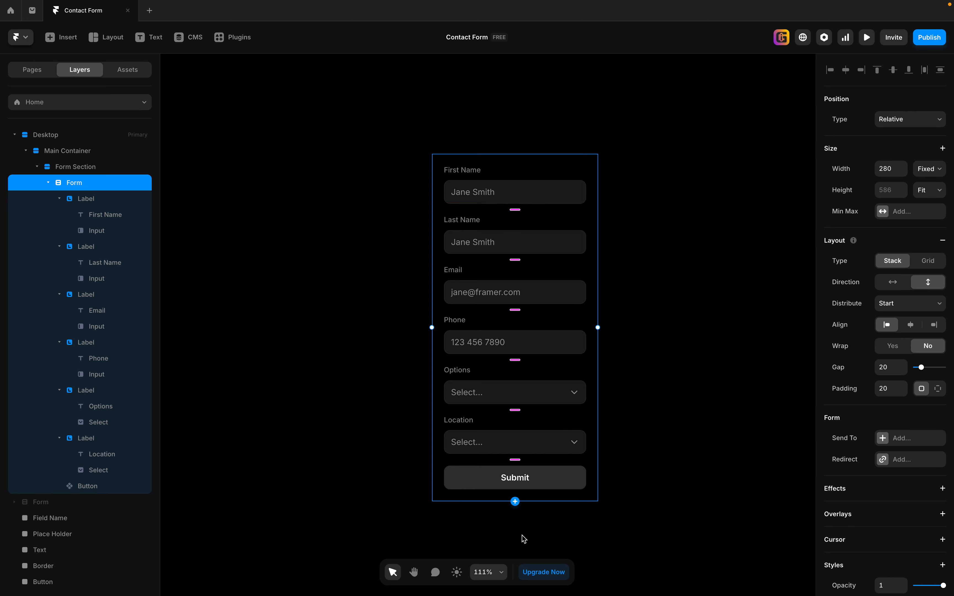
click(515, 503)
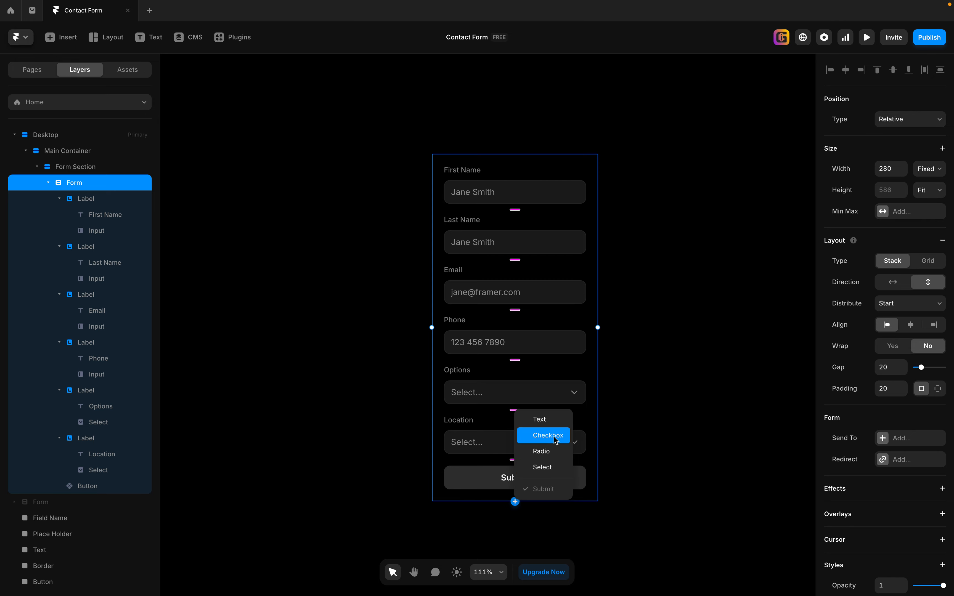
click(553, 420)
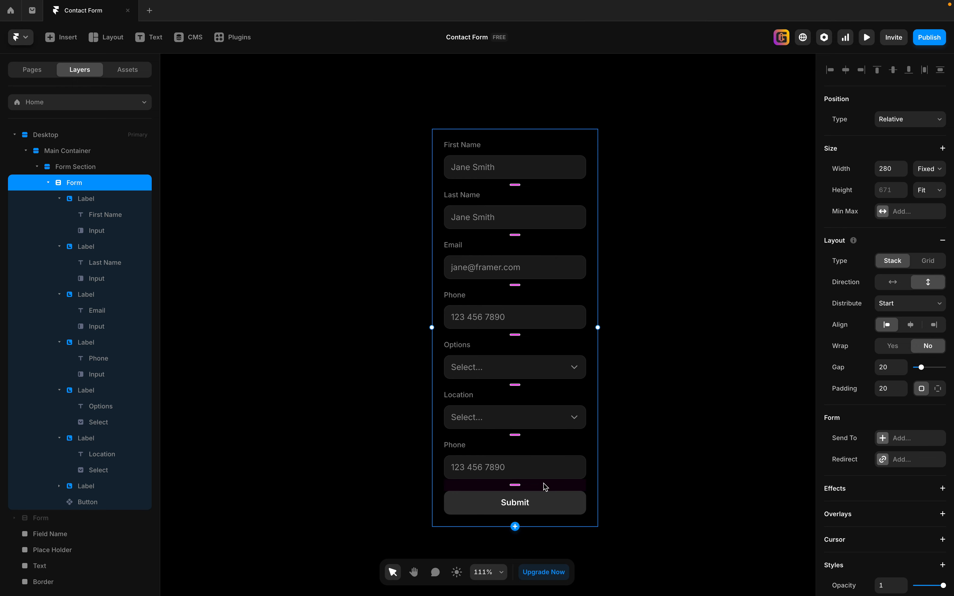
key(ctrl+z)
Try adding a Text field below Location with its input type changed to Text Area, and undo both changes.
click(515, 501)
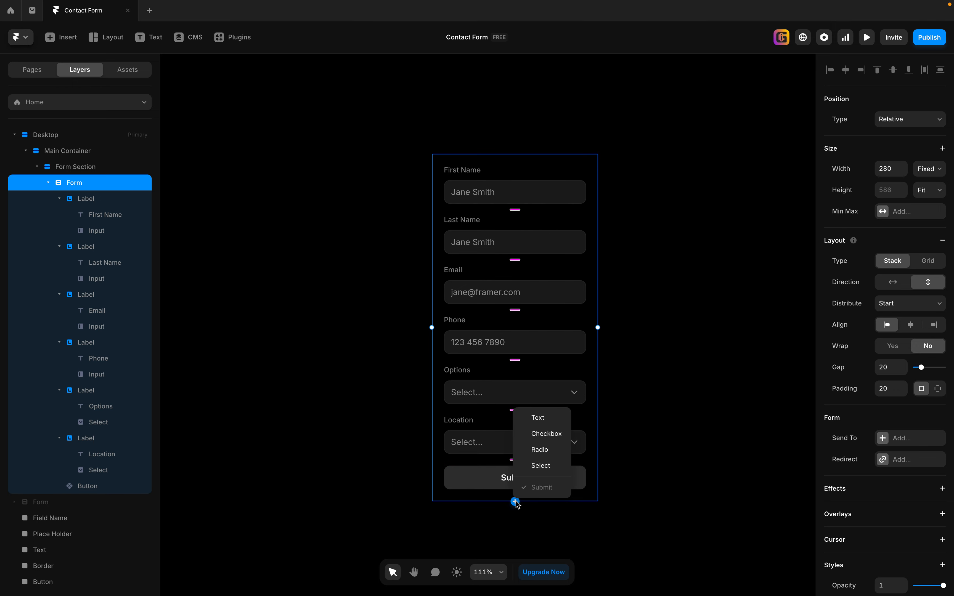
click(547, 417)
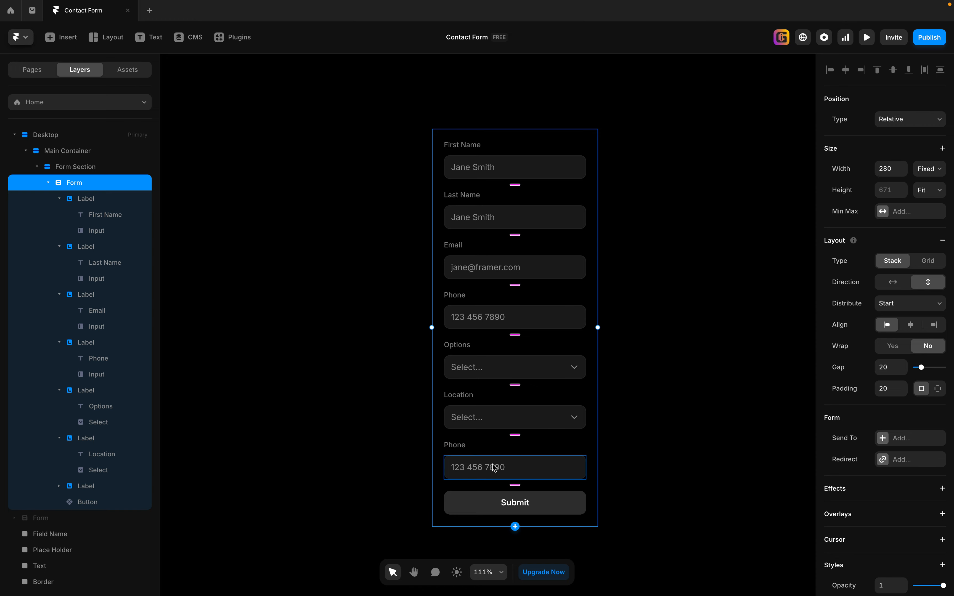
click(465, 449)
click(504, 454)
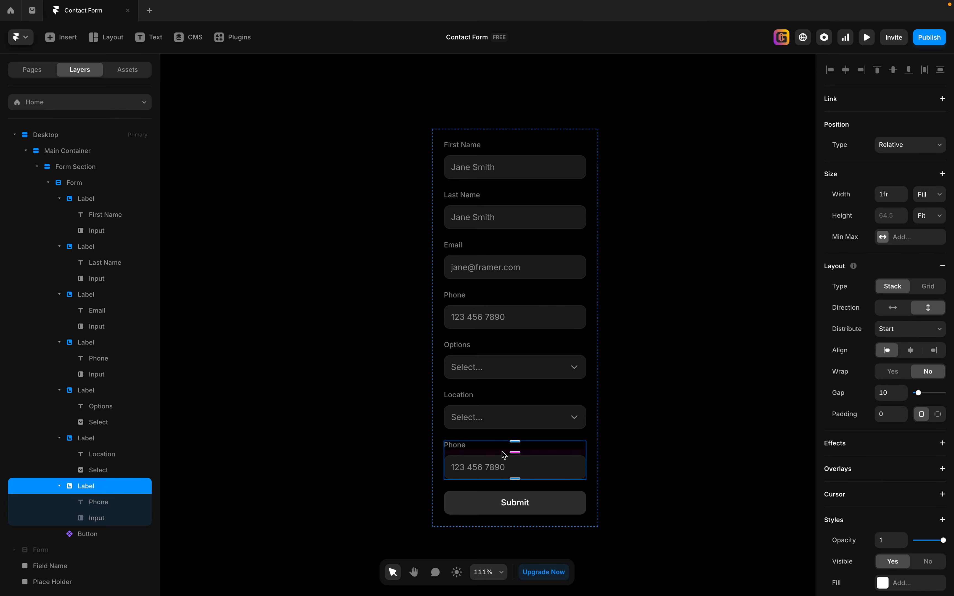
click(512, 468)
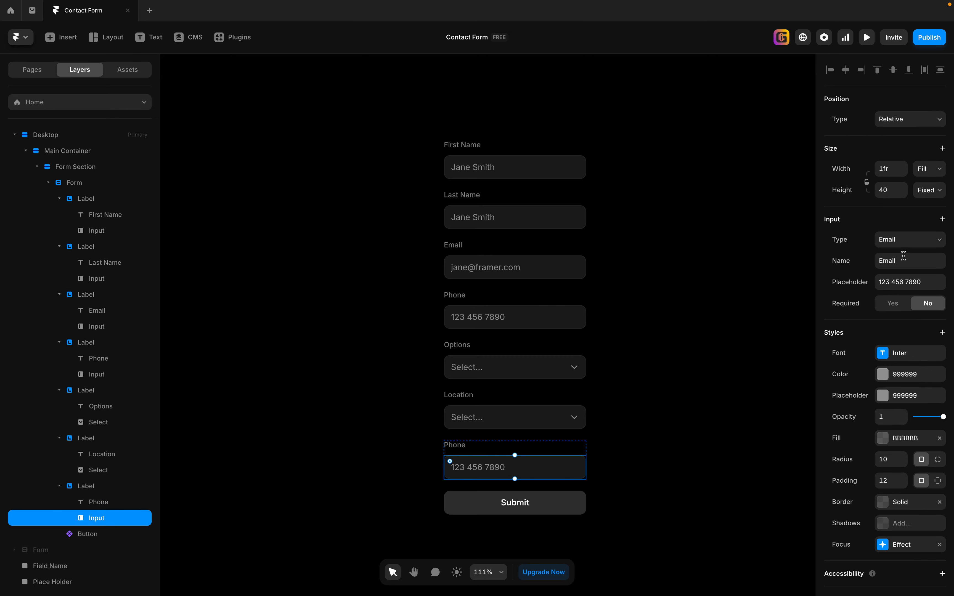
click(916, 241)
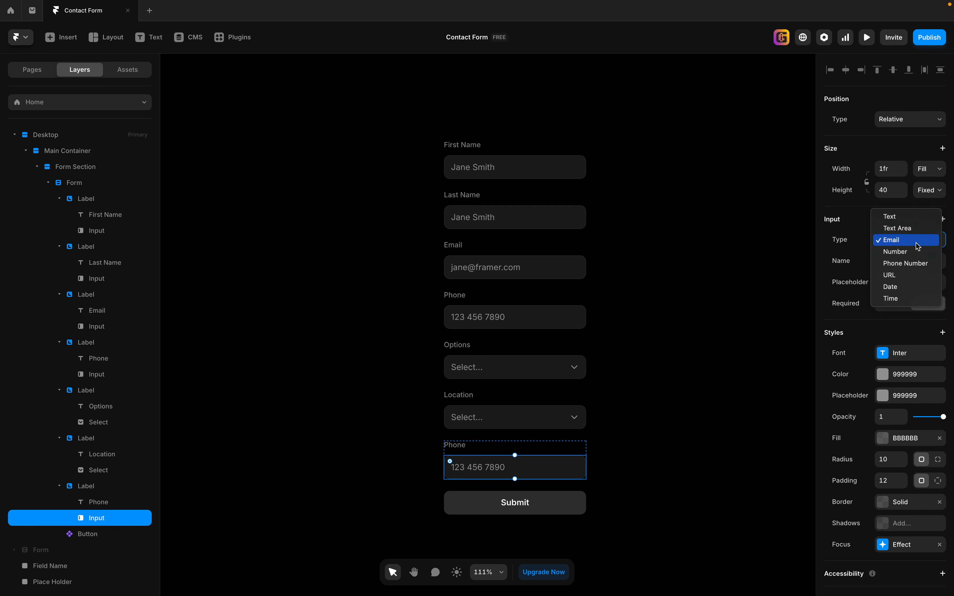
click(913, 229)
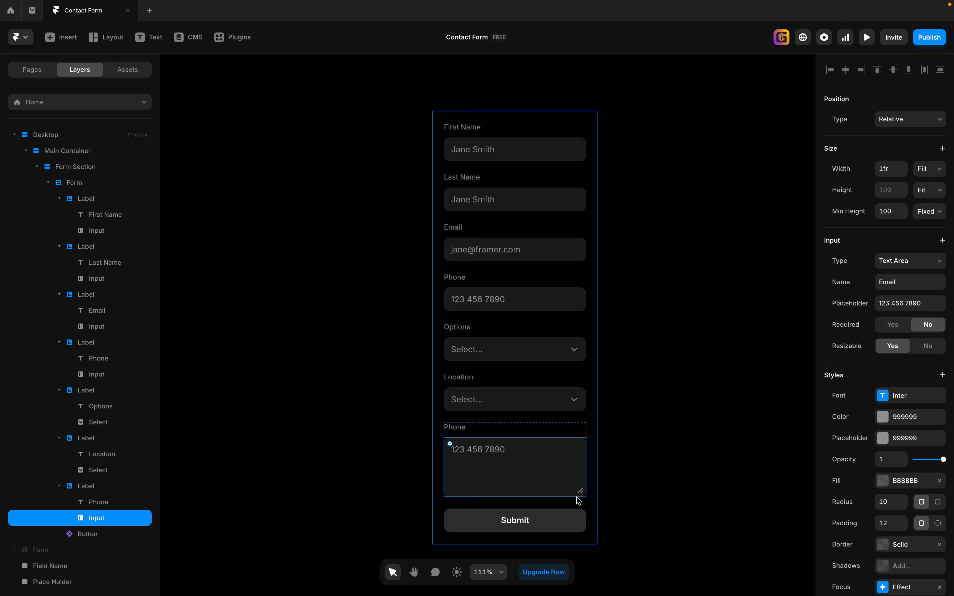
key(ctrl+z)
key(ctrl+z)
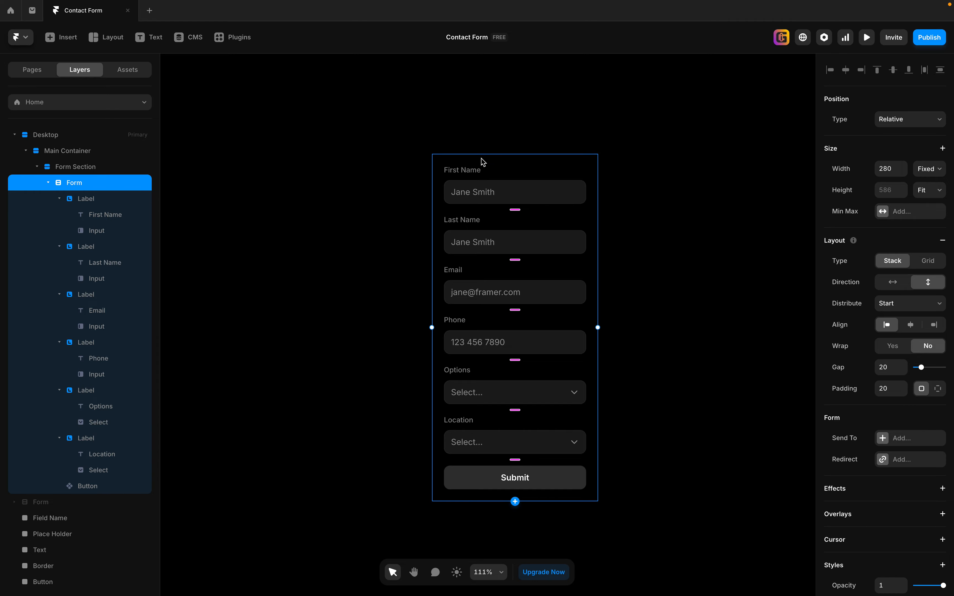
Wrap the First Name and Last Name fields of the form together in a stack.
scroll(483, 164, down, 5)
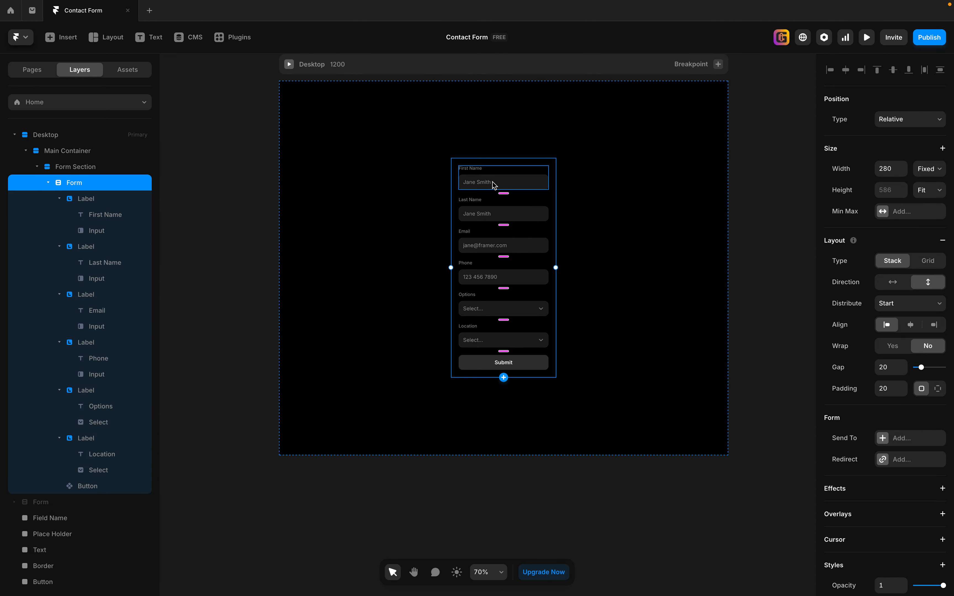
scroll(493, 182, up, 5)
scroll(493, 182, up, 3)
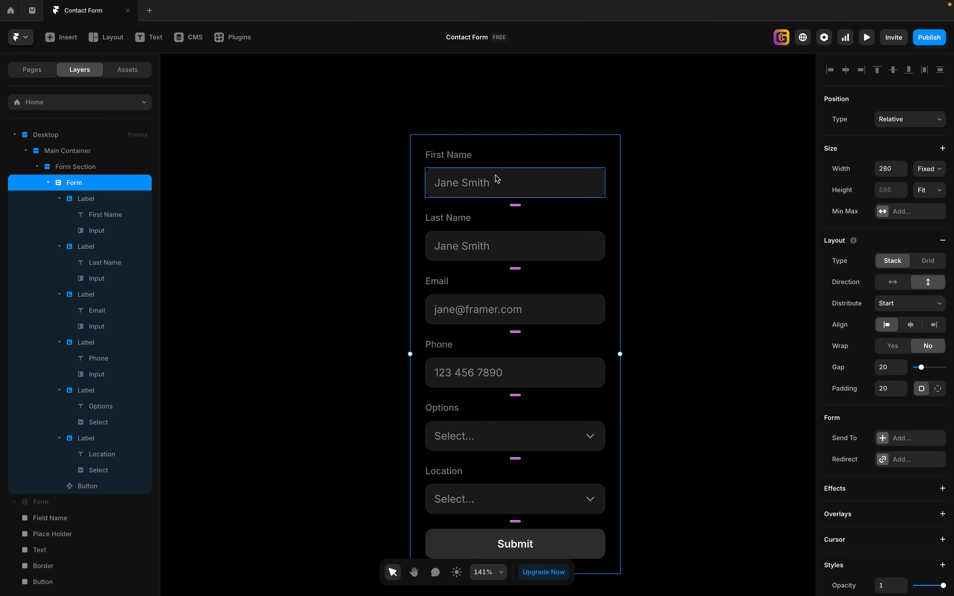
click(489, 161)
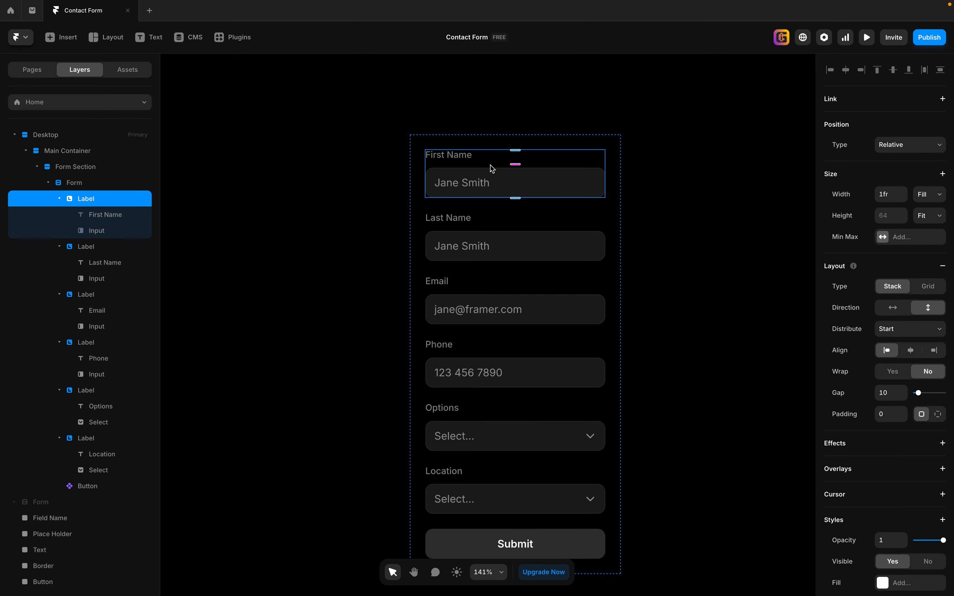
shift+click(518, 226)
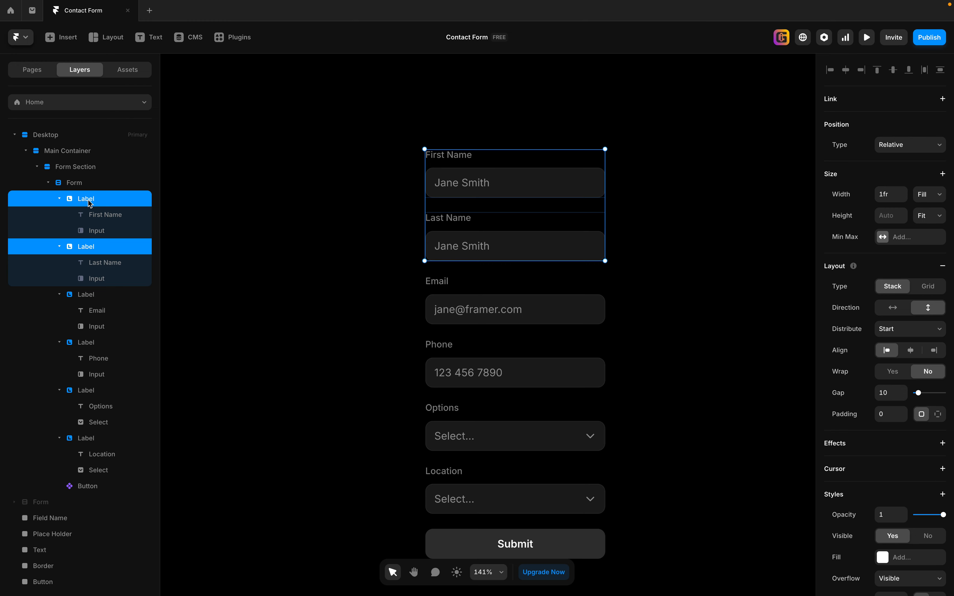
key(alt)
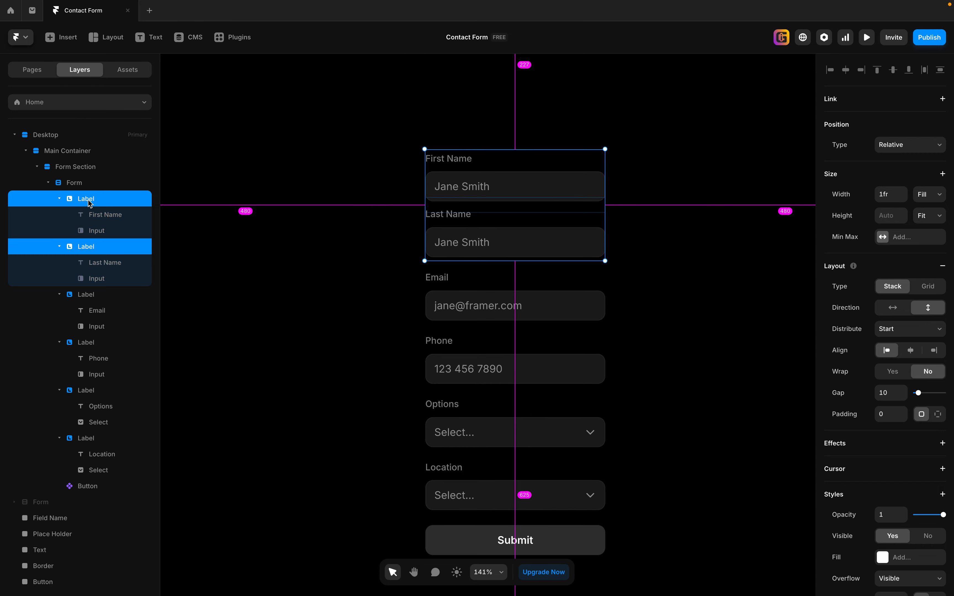
key(super+Return)
Expand the new stack holding the two name fields and set its layout direction to horizontal.
click(59, 199)
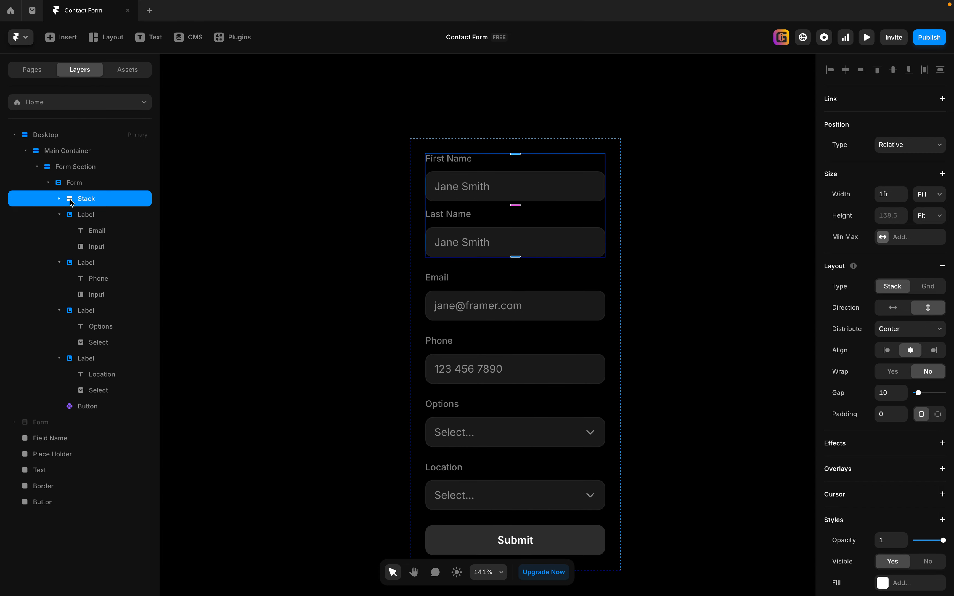
click(59, 199)
click(97, 218)
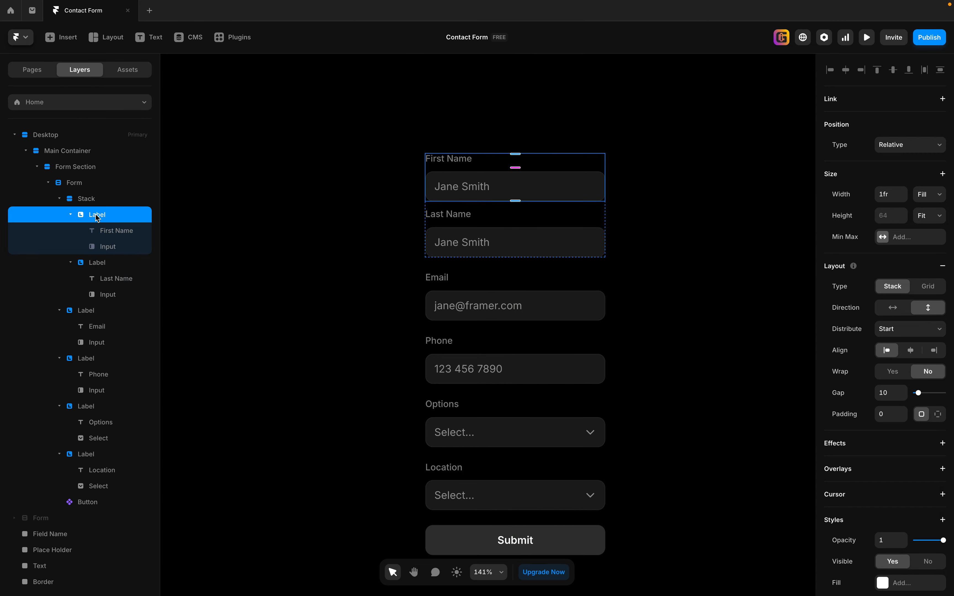
click(97, 262)
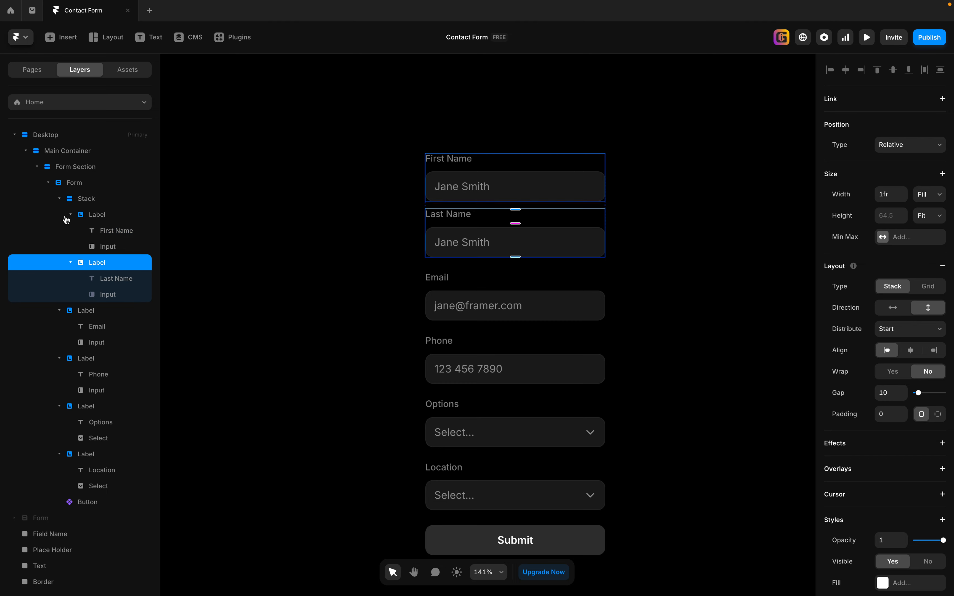
click(95, 199)
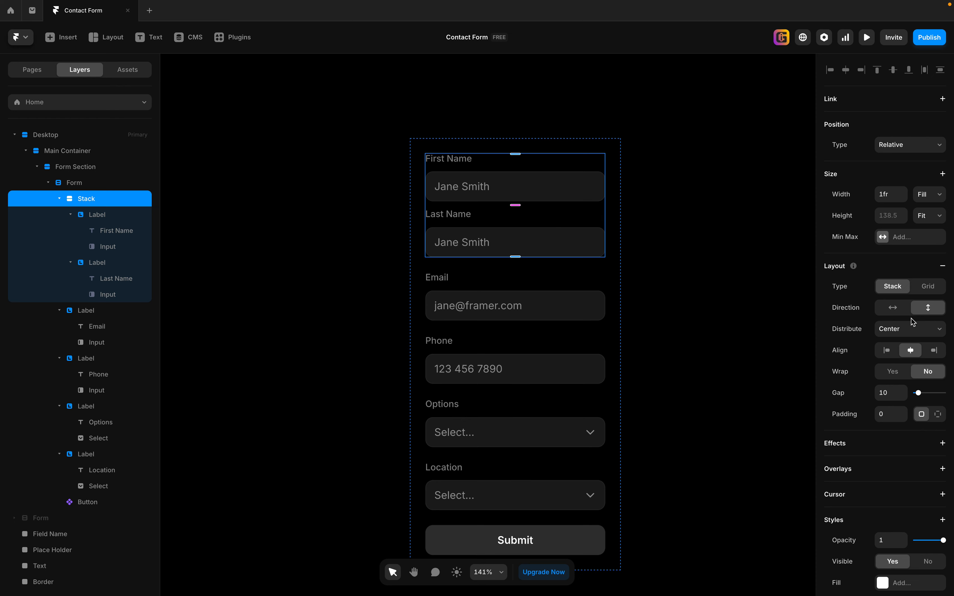
click(893, 308)
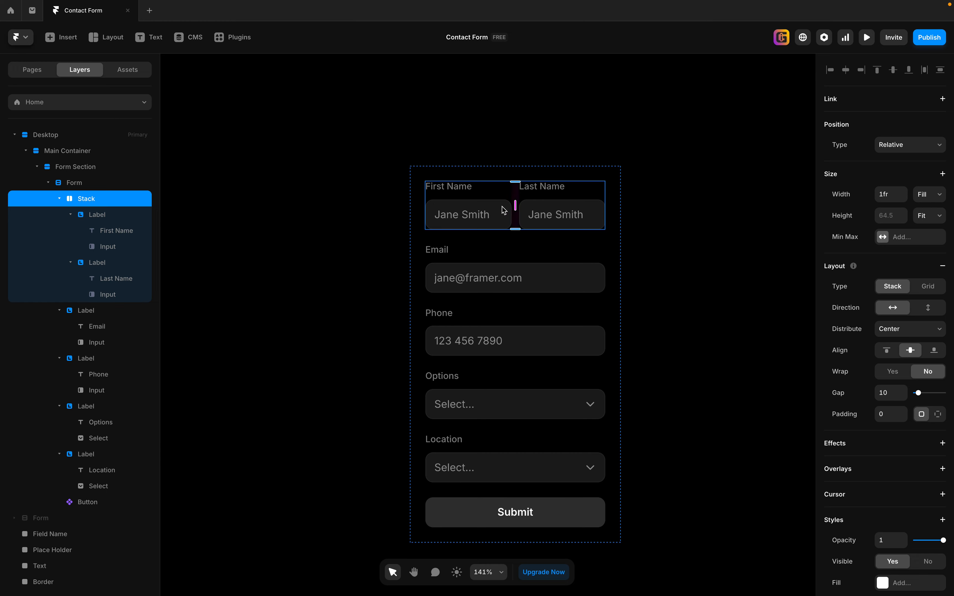
click(712, 222)
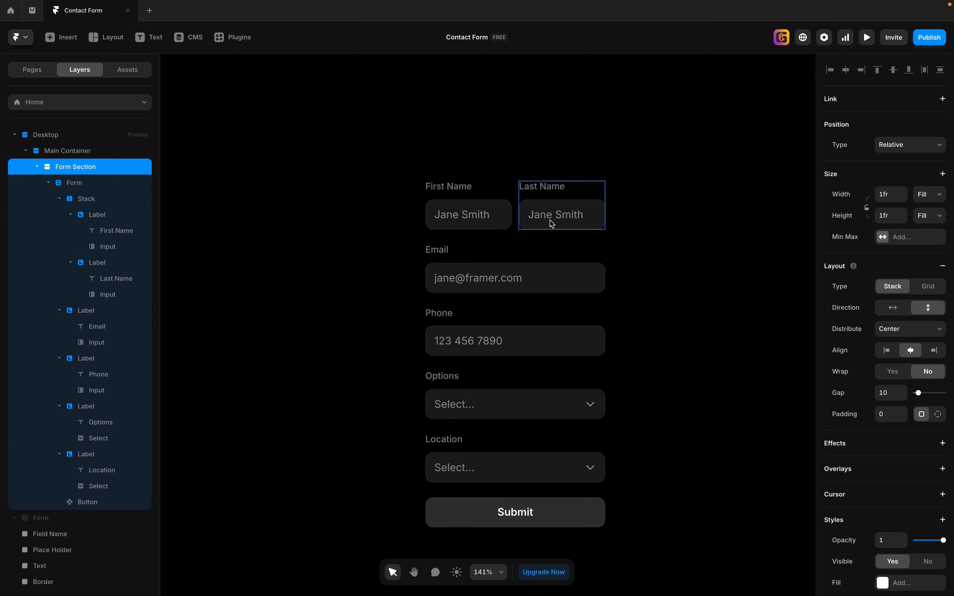
Set the whole form's fixed width to 420.
scroll(549, 219, up, 3)
scroll(553, 225, up, 3)
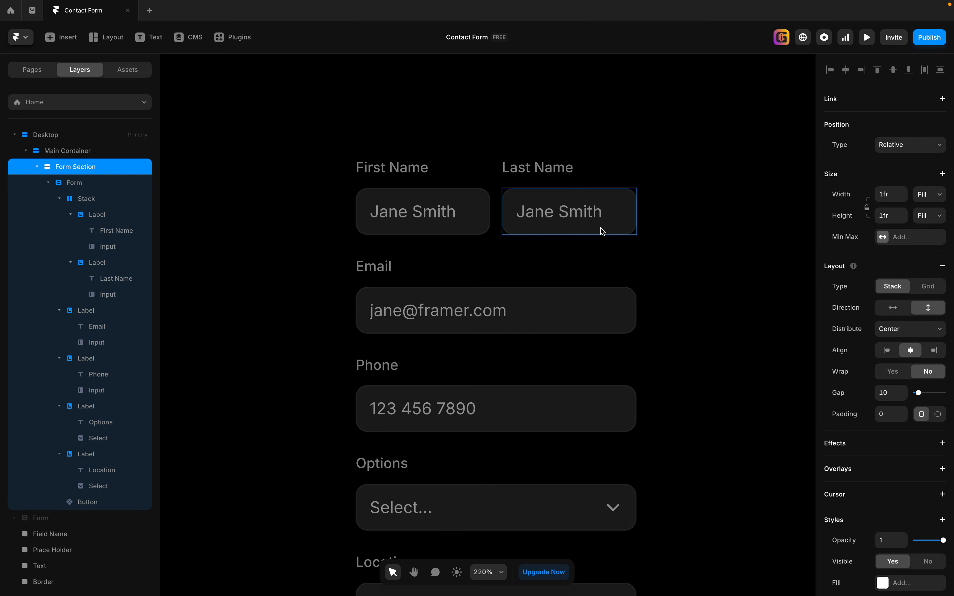
scroll(600, 235, down, 3)
scroll(600, 236, down, 1)
click(478, 177)
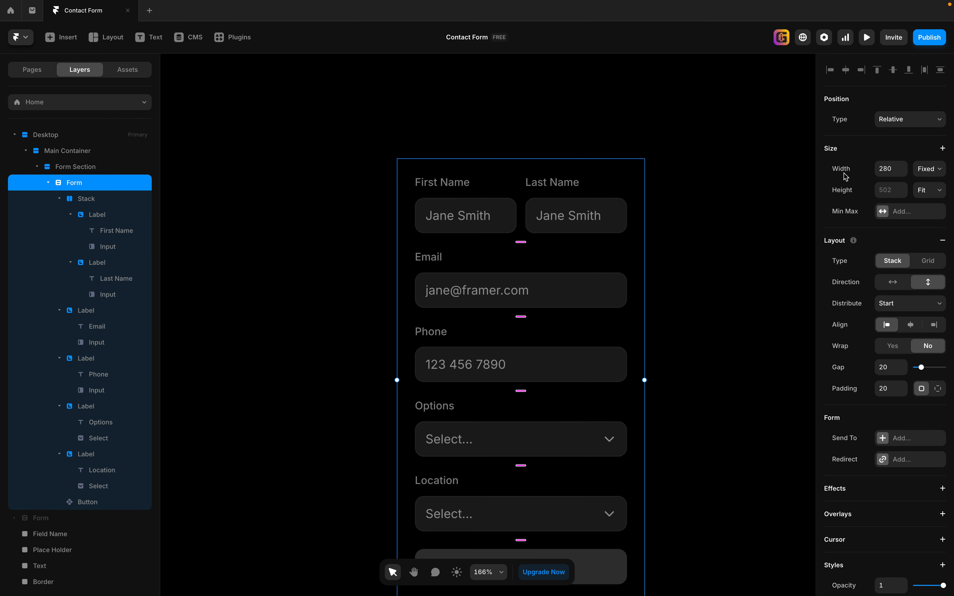
click(895, 171)
text(4)
key(Return)
scroll(655, 299, down, 3)
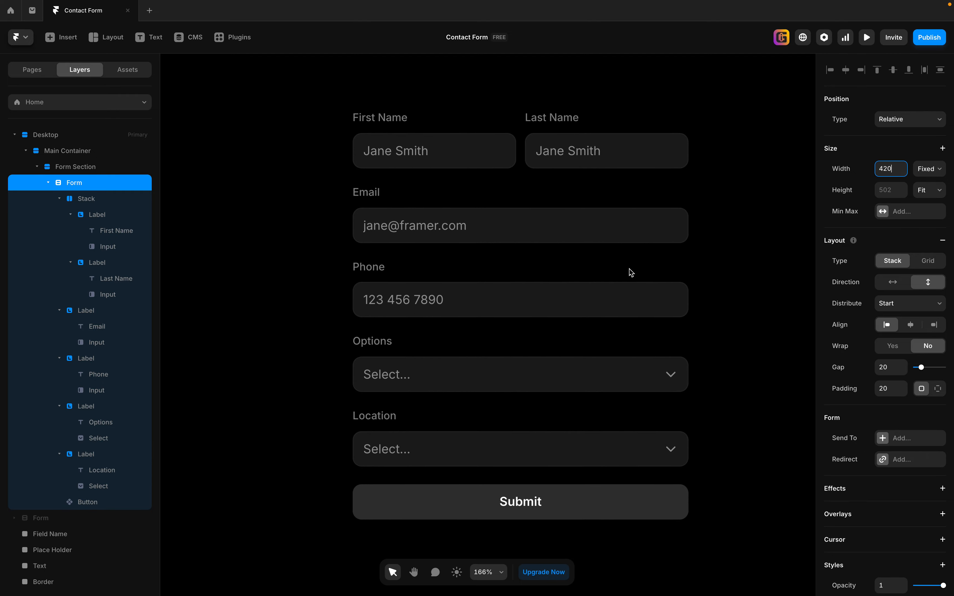
scroll(629, 268, down, 3)
drag(732, 242, 690, 246)
key(super+z)
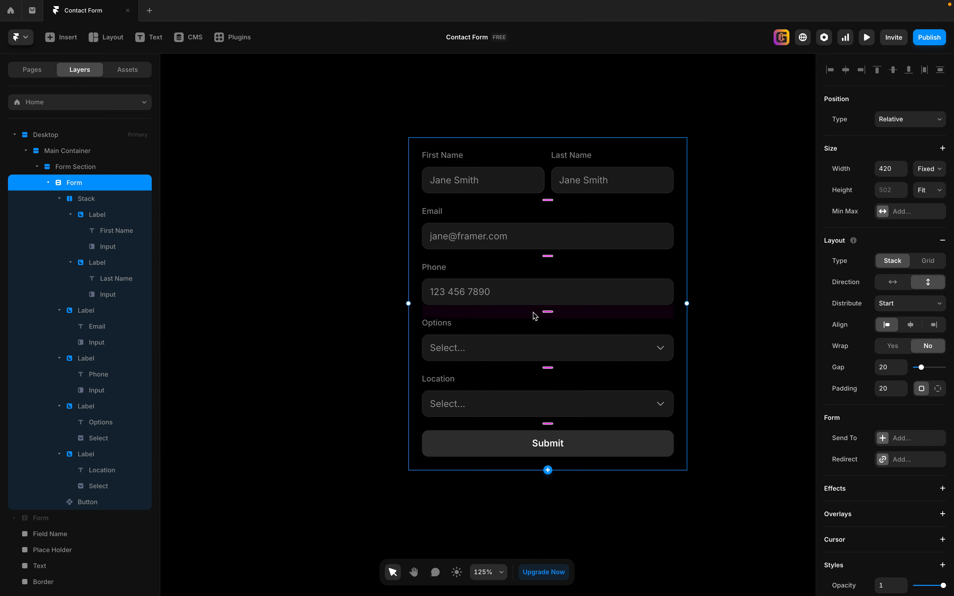
Wrap the Options and Location fields in a stack and set its direction to horizontal.
click(502, 329)
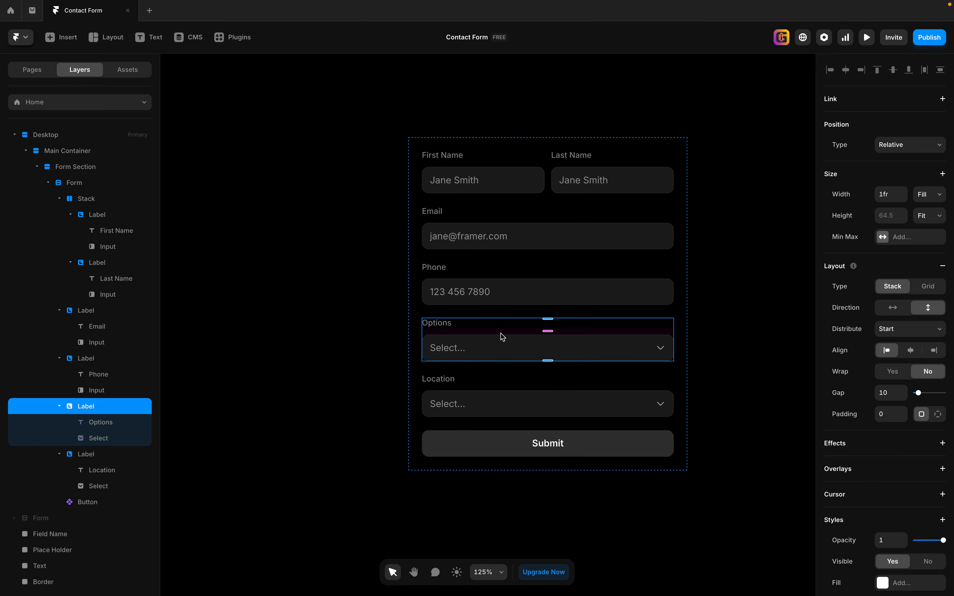
shift+click(505, 385)
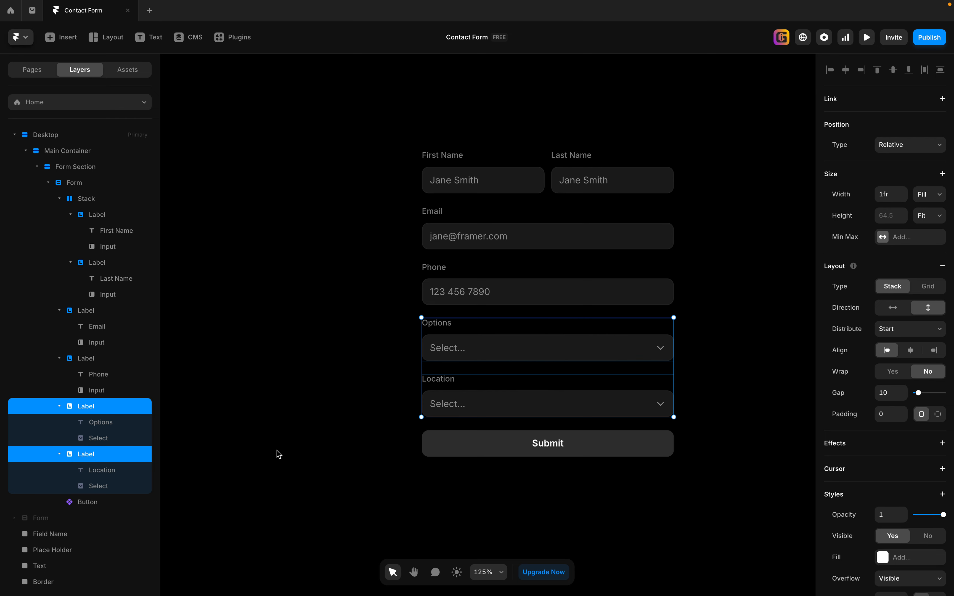
key(super+Return)
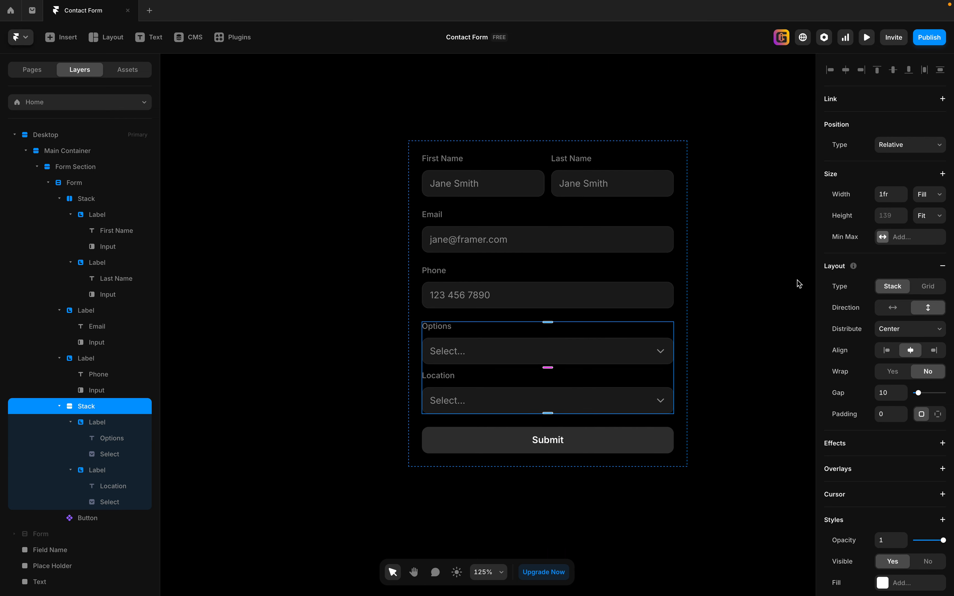
click(893, 308)
click(785, 279)
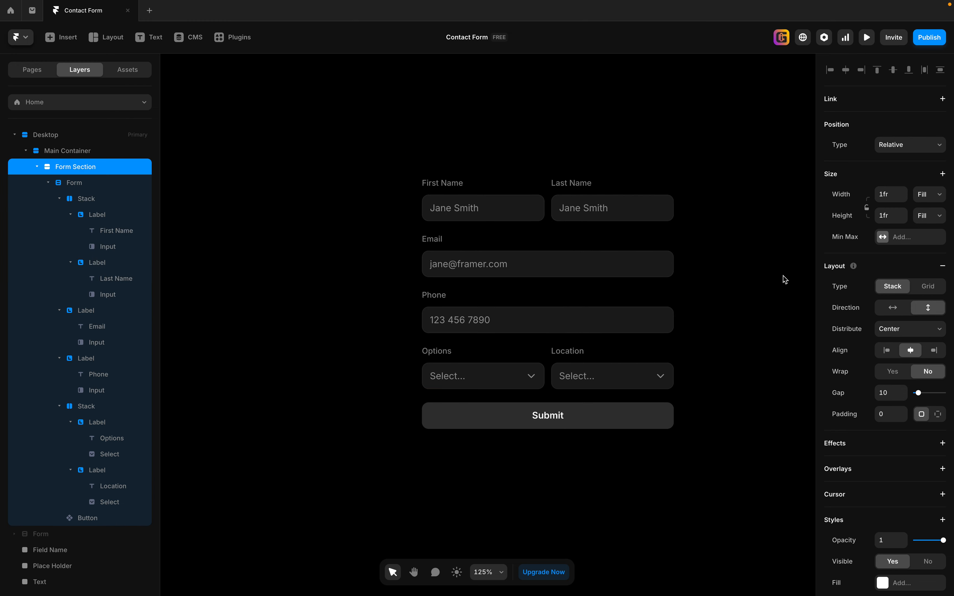
Select the First Name label text inside its field and examine its text colour setting.
scroll(688, 297, down, 5)
key(h)
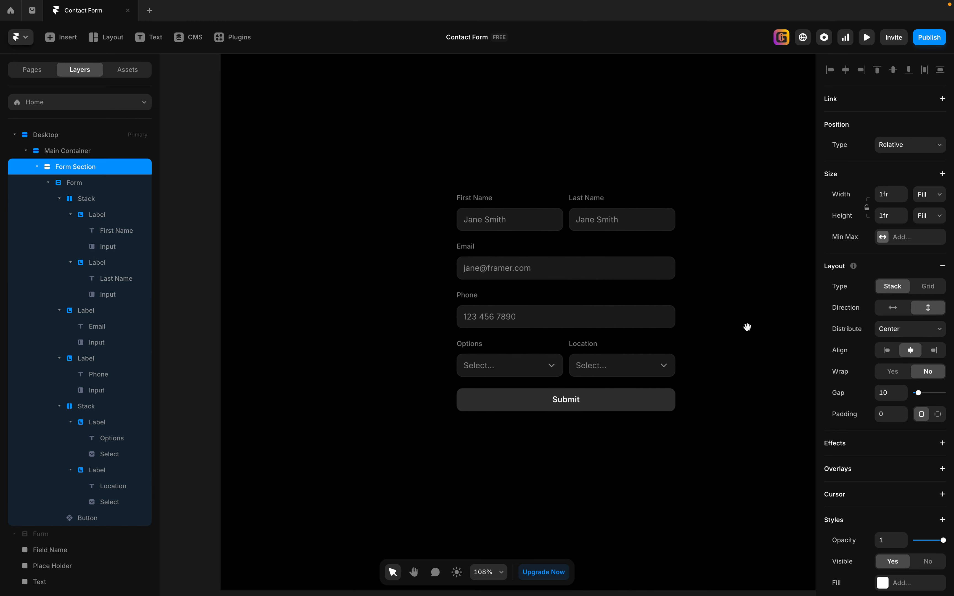
drag(745, 326, 673, 290)
key(v)
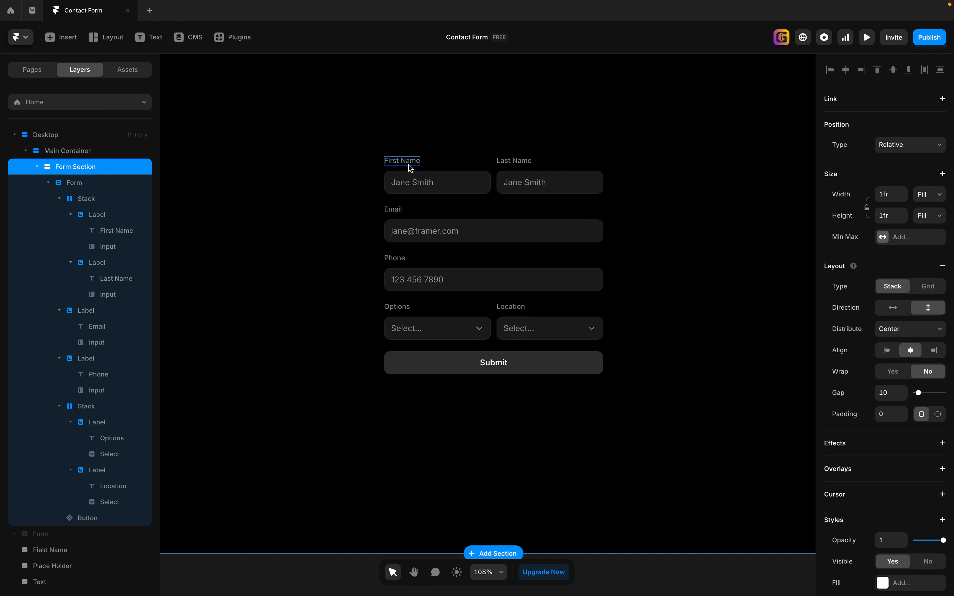
click(436, 167)
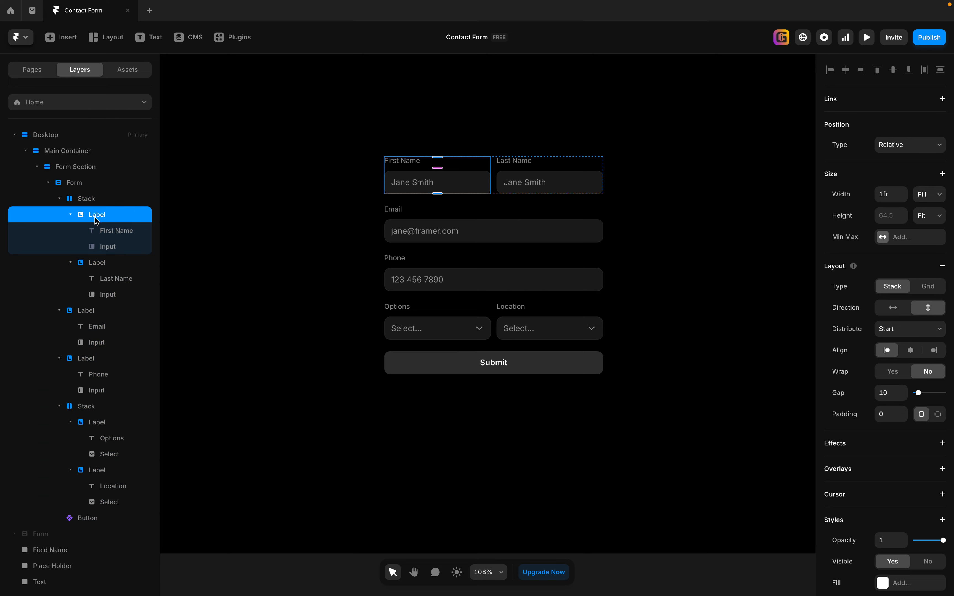
click(406, 165)
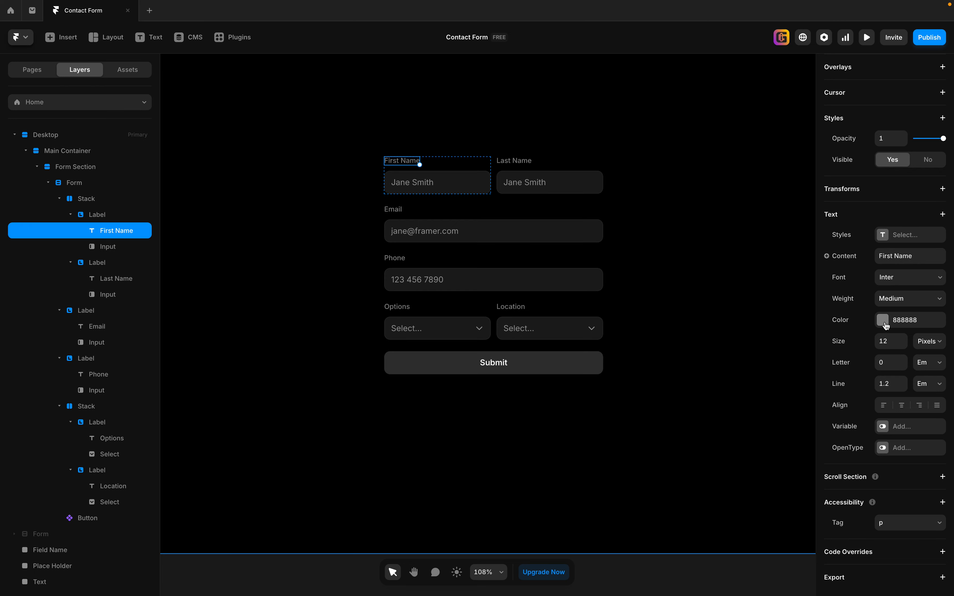
scroll(702, 293, down, 3)
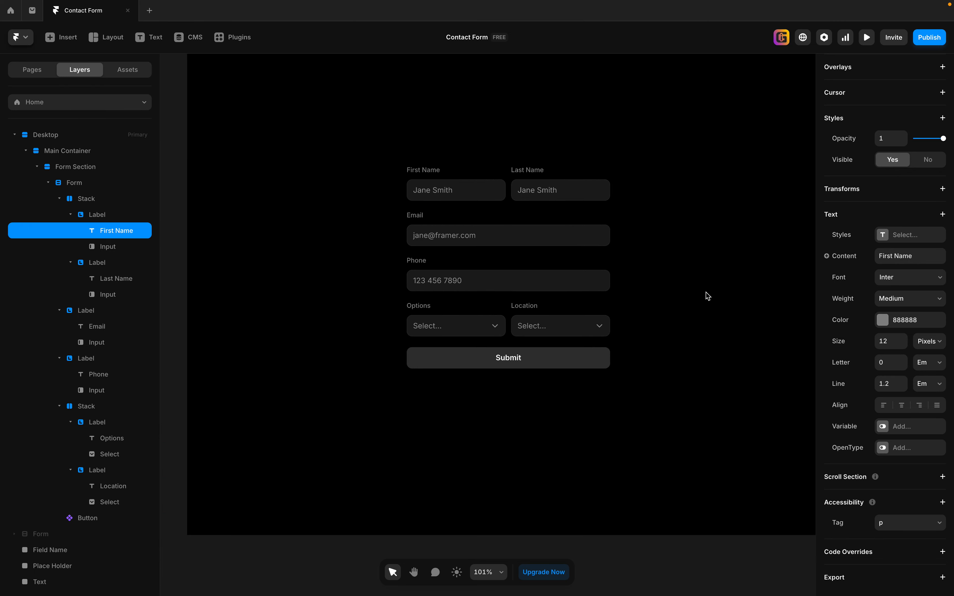
Look up the hex fill colour of the Field Name swatch beside the Desktop page.
drag(219, 292, 386, 407)
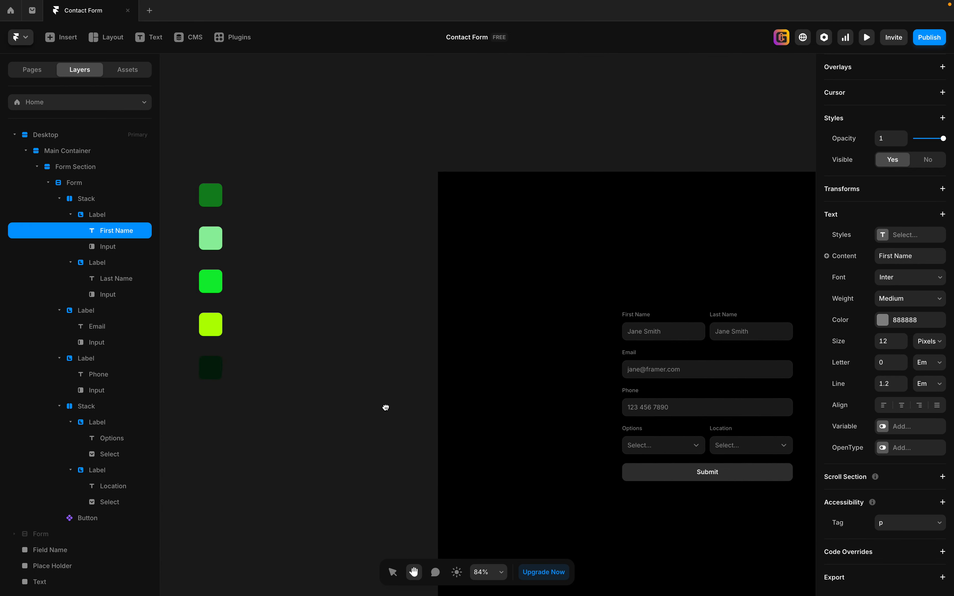
click(219, 199)
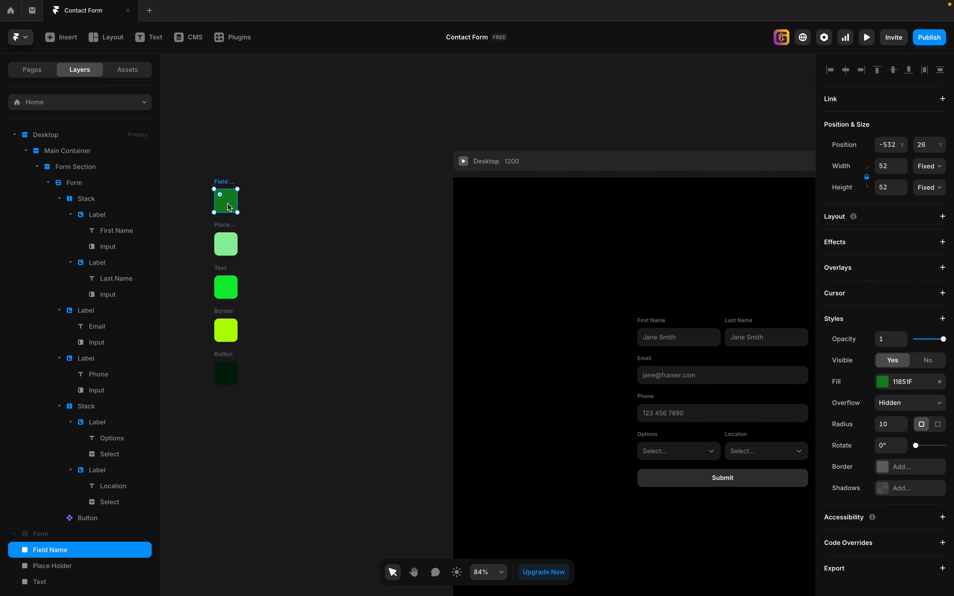
click(883, 382)
click(400, 379)
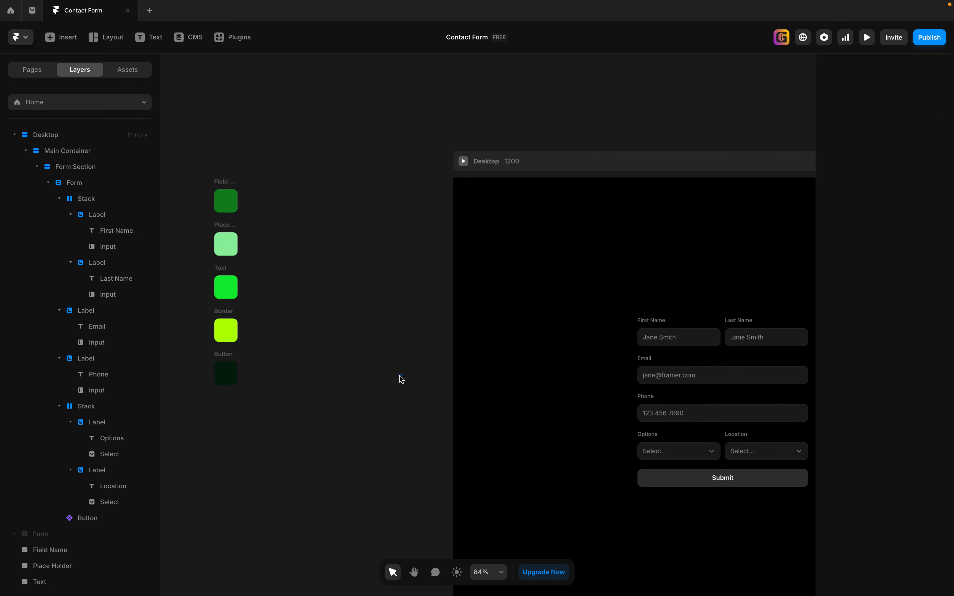
Set the text colour of all six field labels, from First Name to Location, to 11851F.
key(space)
drag(564, 405, 349, 342)
scroll(410, 337, up, 2)
scroll(411, 337, up, 2)
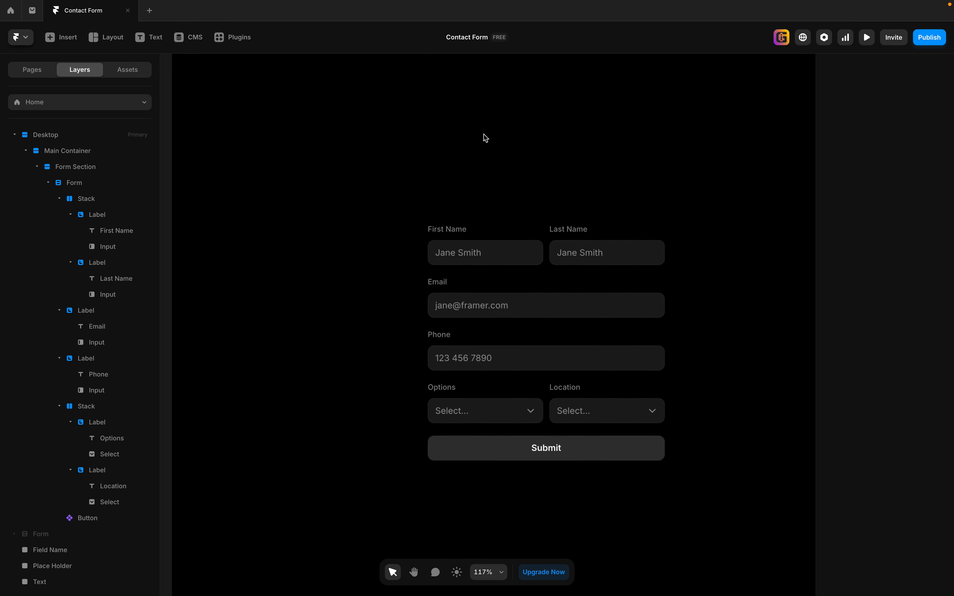
click(455, 228)
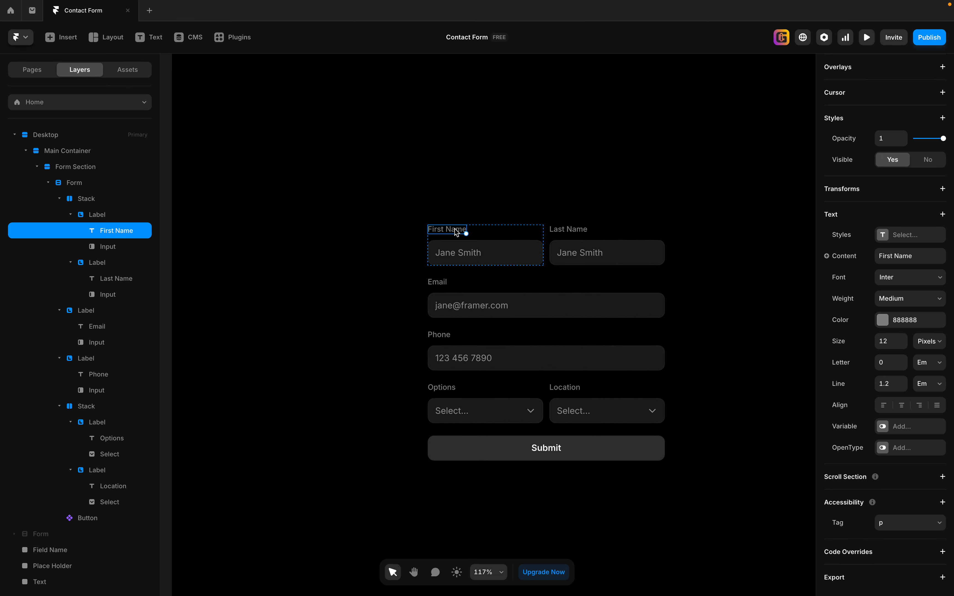
shift+click(584, 232)
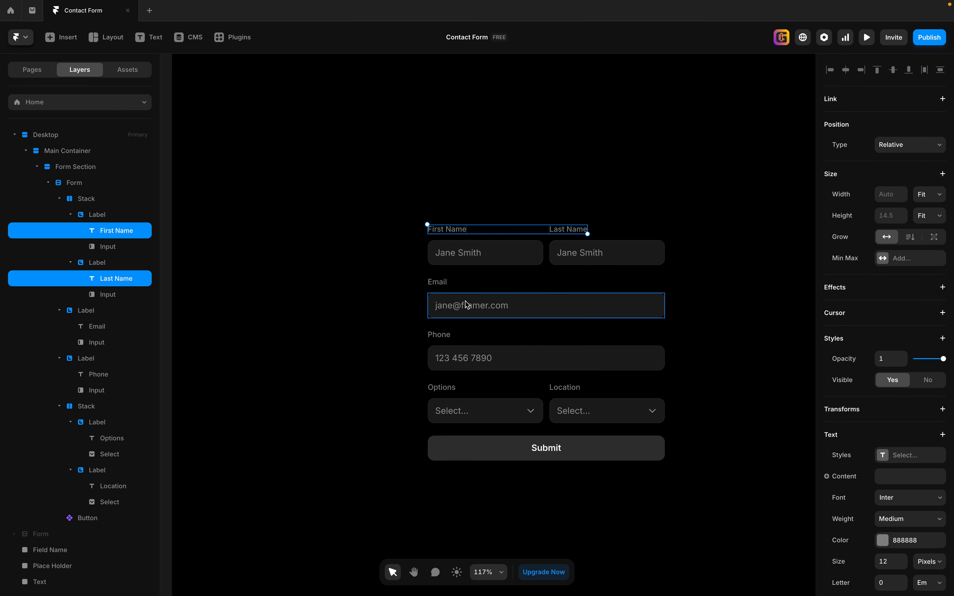
shift+click(439, 283)
shift+click(442, 335)
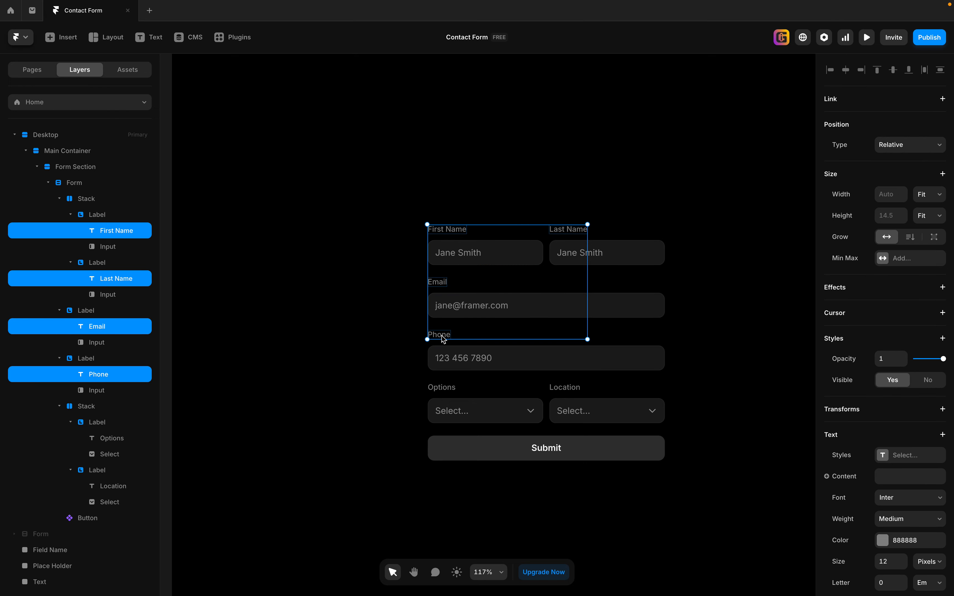
shift+click(450, 390)
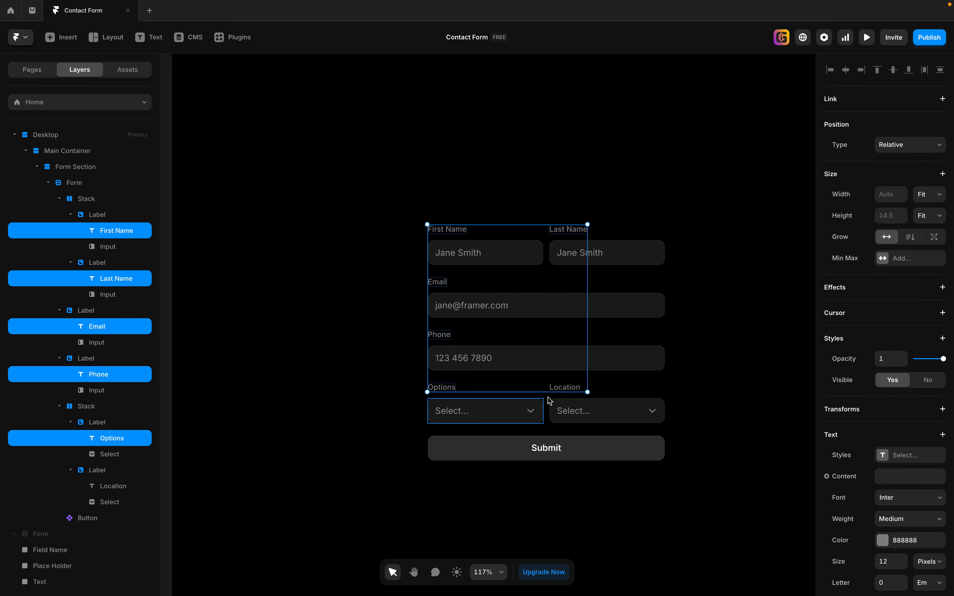
shift+click(561, 389)
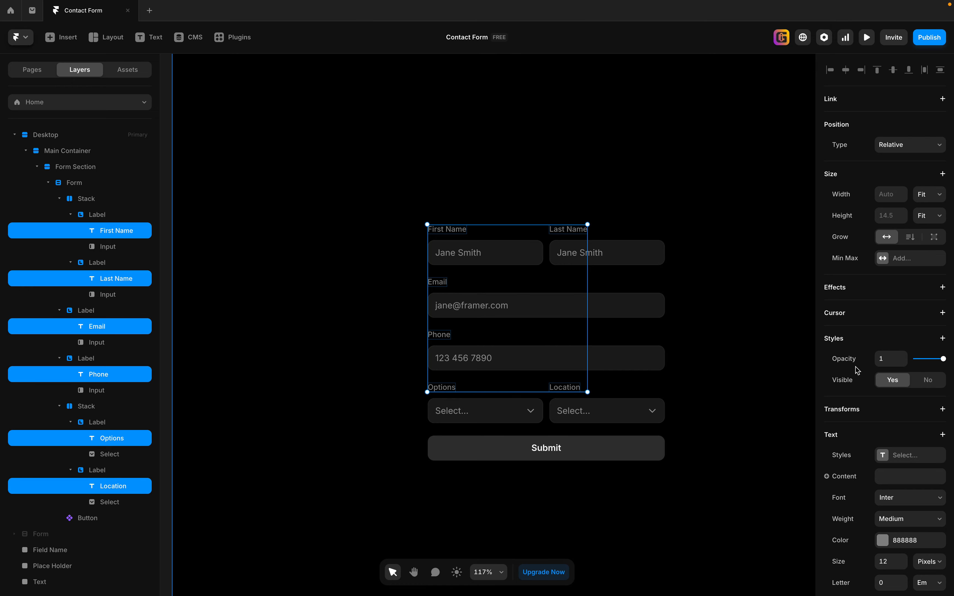
scroll(857, 370, down, 5)
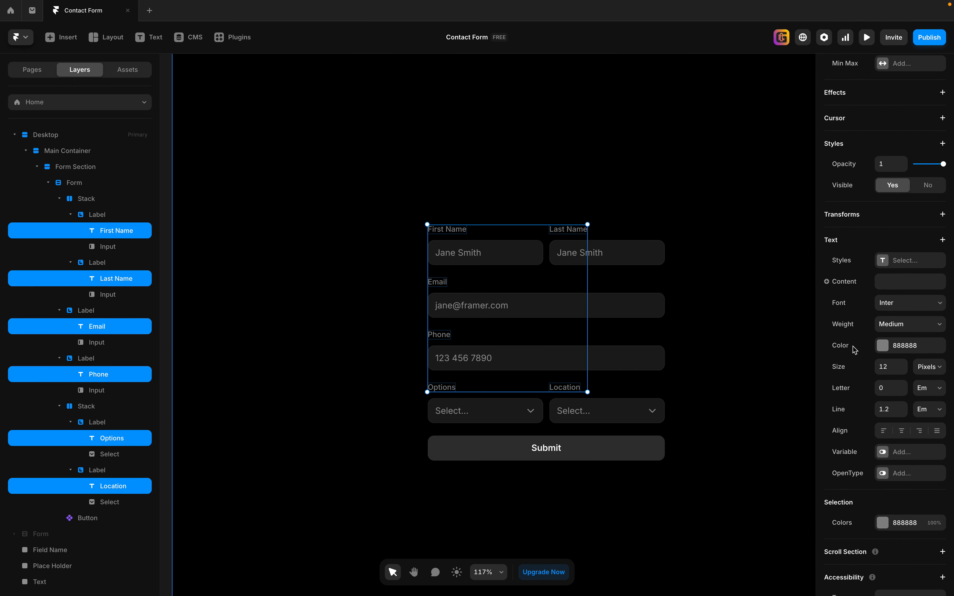
click(884, 347)
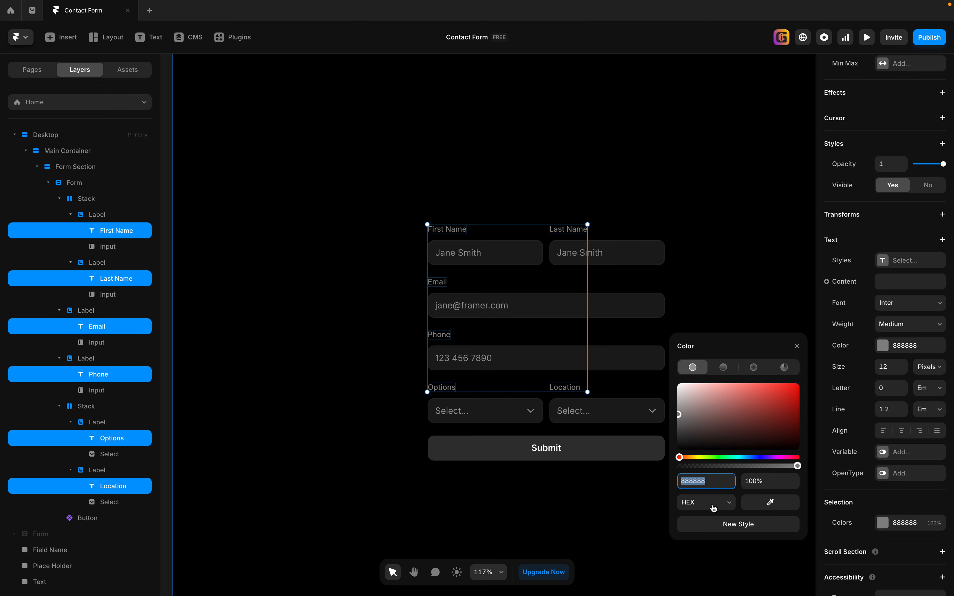
text(11851F)
key(Return)
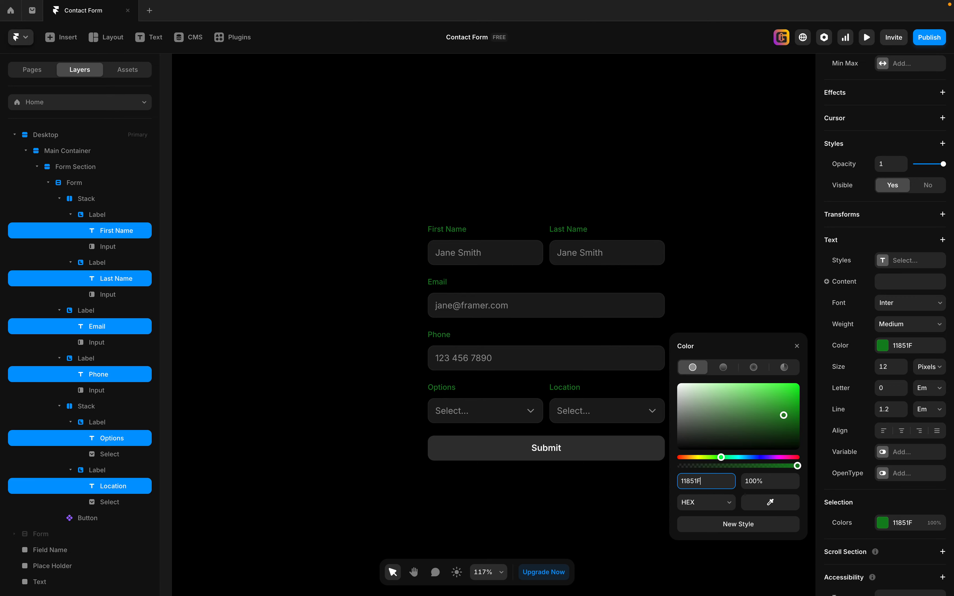
scroll(411, 170, down, 3)
click(404, 239)
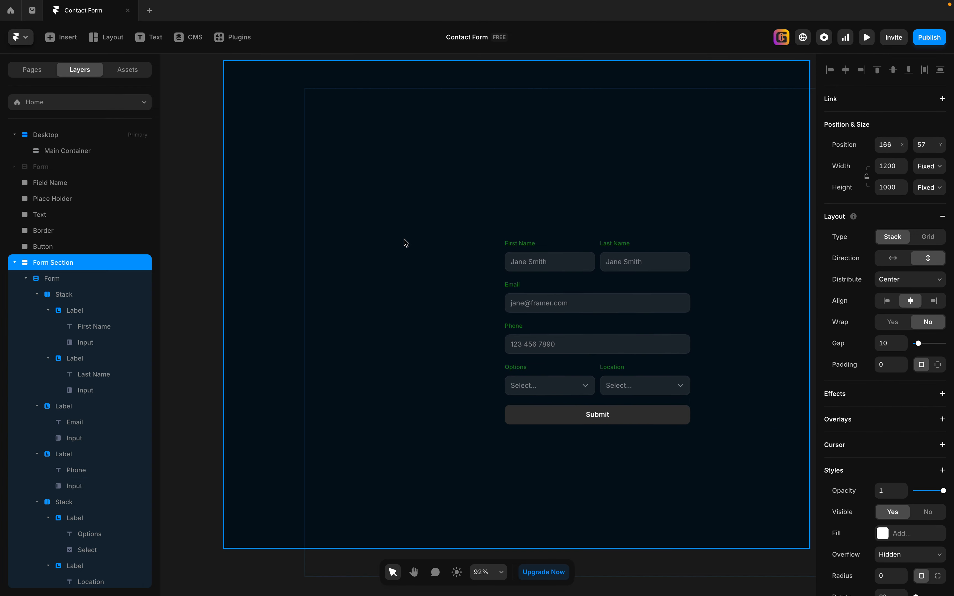
drag(404, 239, 403, 239)
Look up the hex fill colour of the Place Holder swatch beside the Desktop page.
super+click(441, 236)
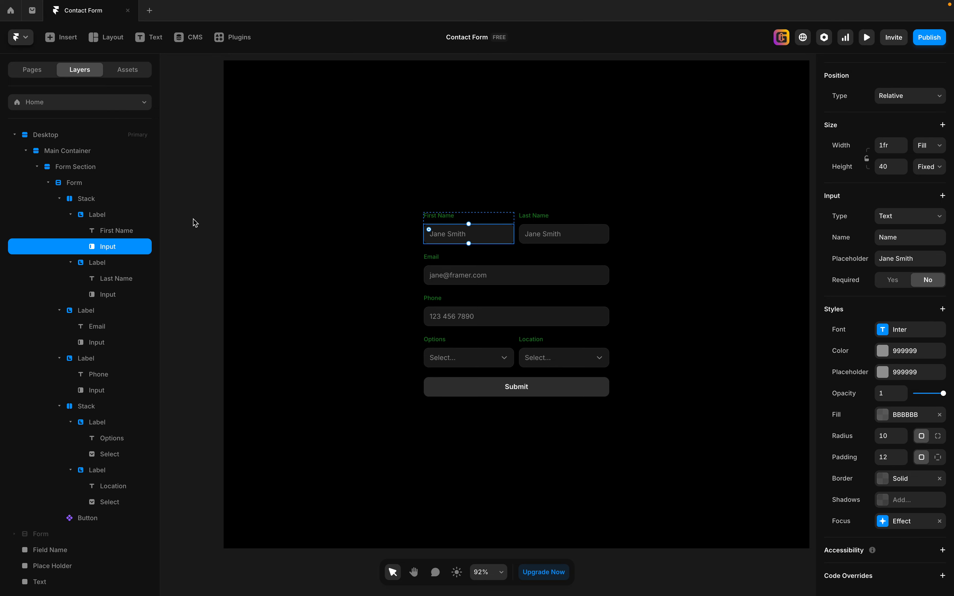
click(253, 262)
key(h)
drag(193, 175, 511, 257)
key(v)
click(312, 214)
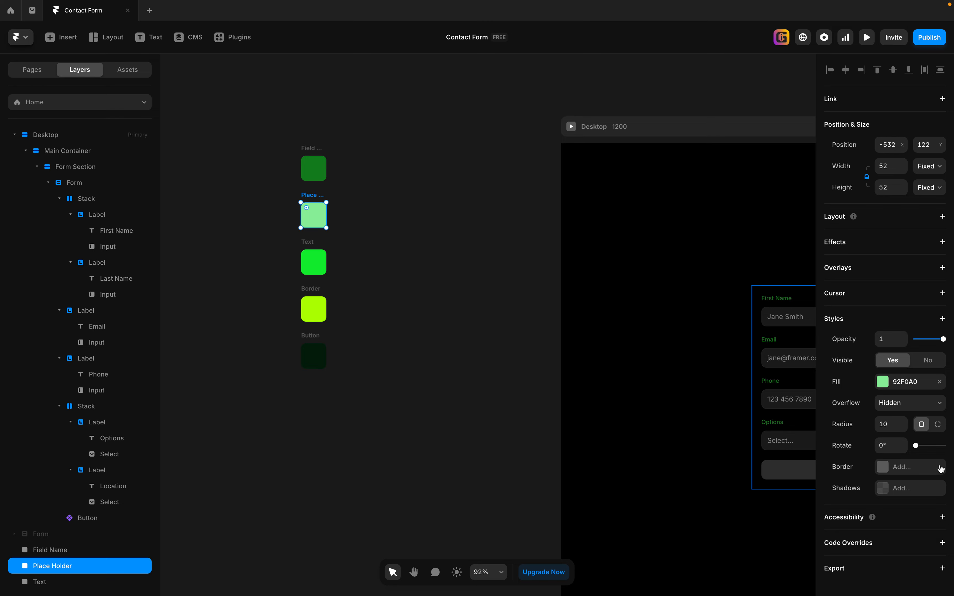
click(887, 383)
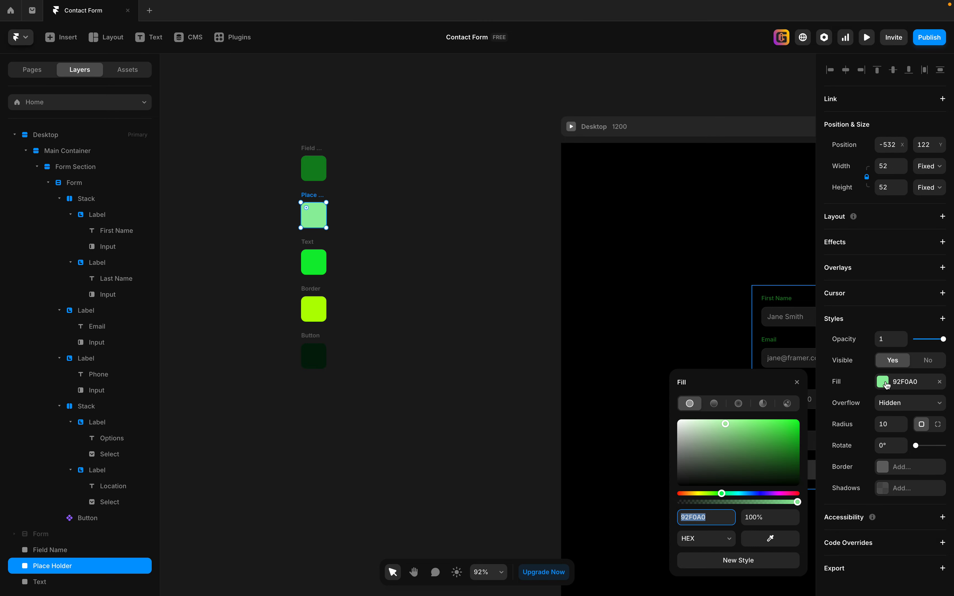
click(483, 374)
key(space)
drag(705, 375, 396, 303)
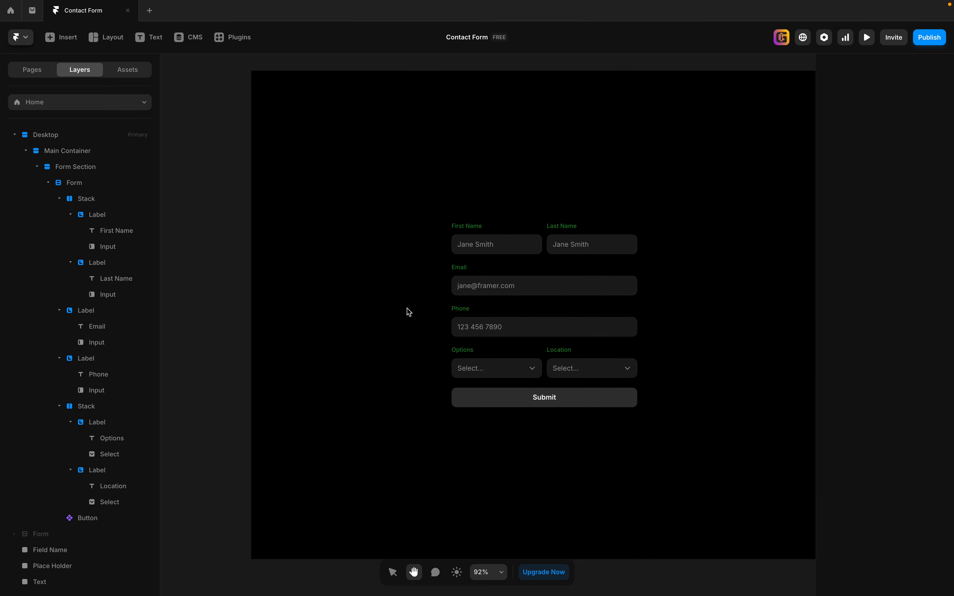
click(486, 244)
shift+click(590, 247)
shift+click(502, 290)
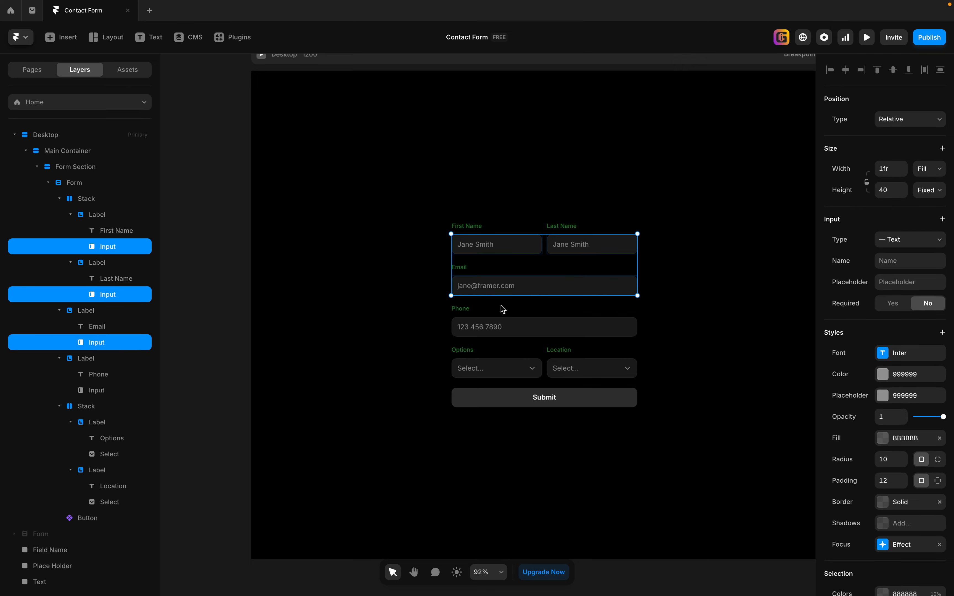
shift+click(494, 331)
shift+click(505, 374)
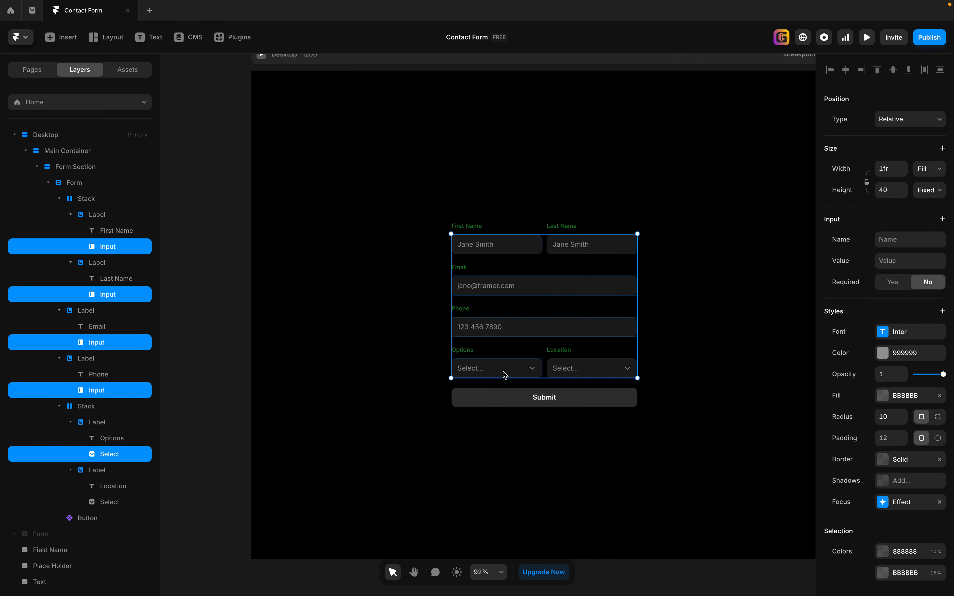
shift+click(577, 373)
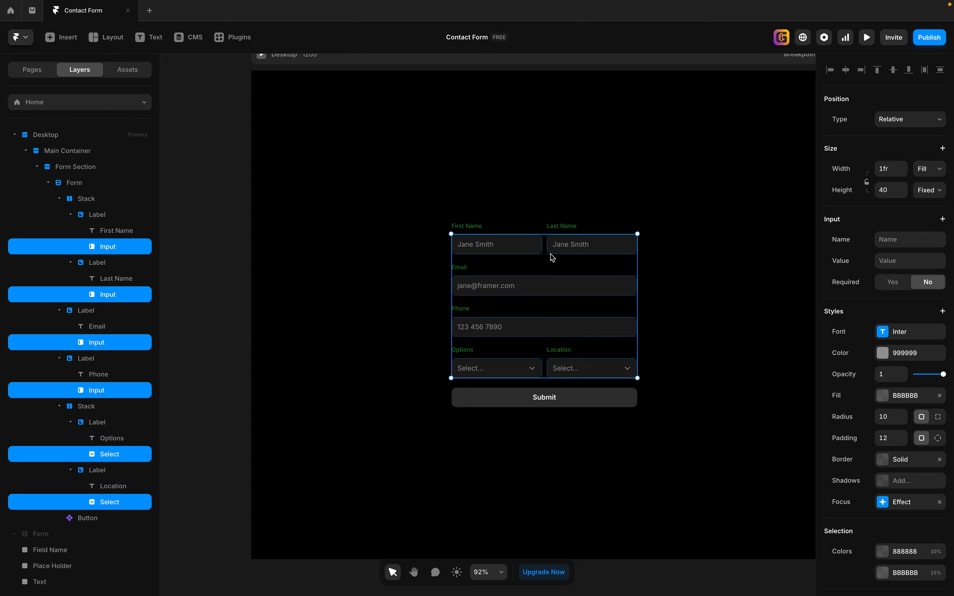
click(720, 250)
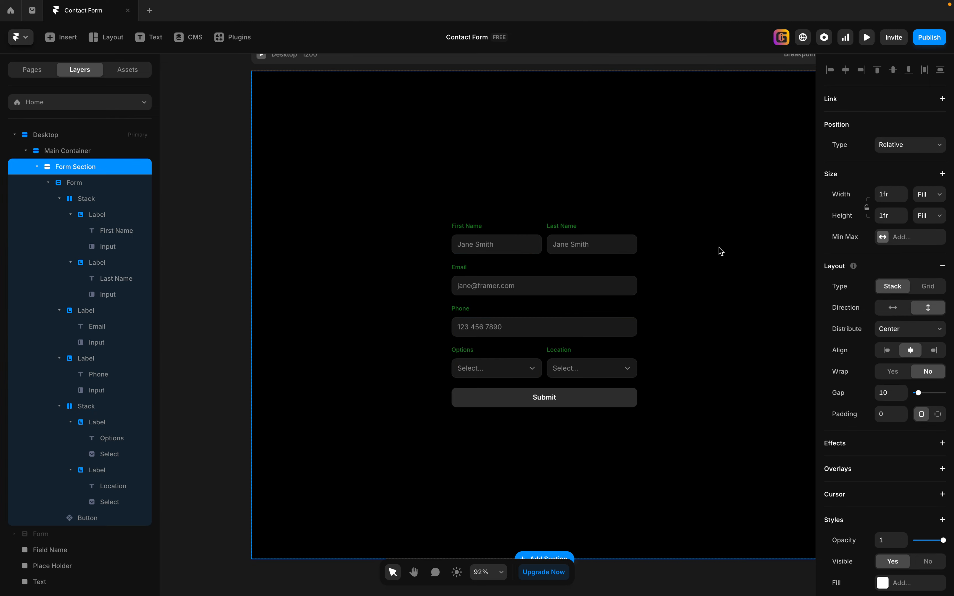
Set the placeholder colour of the First Name, Last Name, Email and Phone inputs to 92F0A0.
click(503, 247)
shift+click(610, 250)
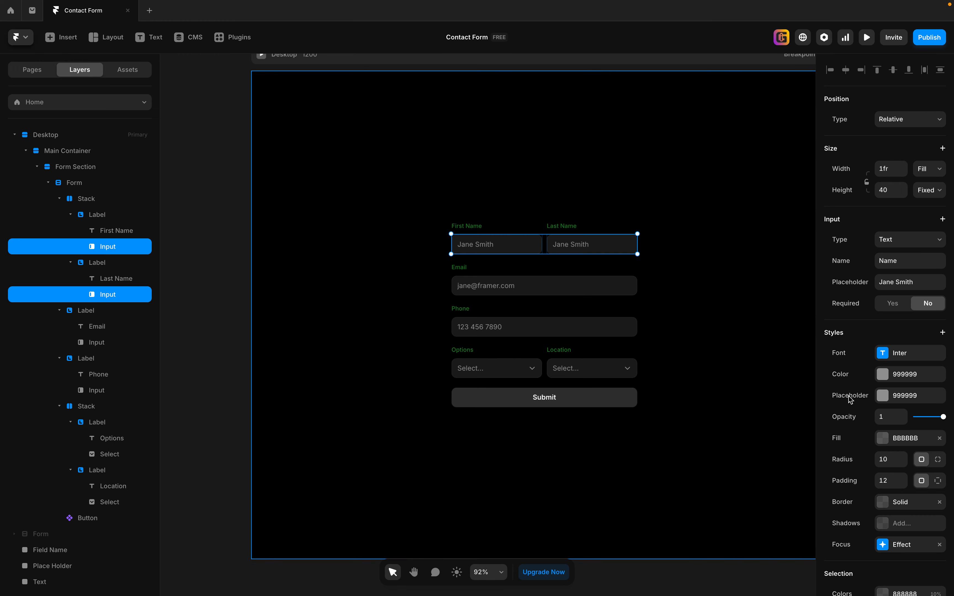
shift+click(526, 287)
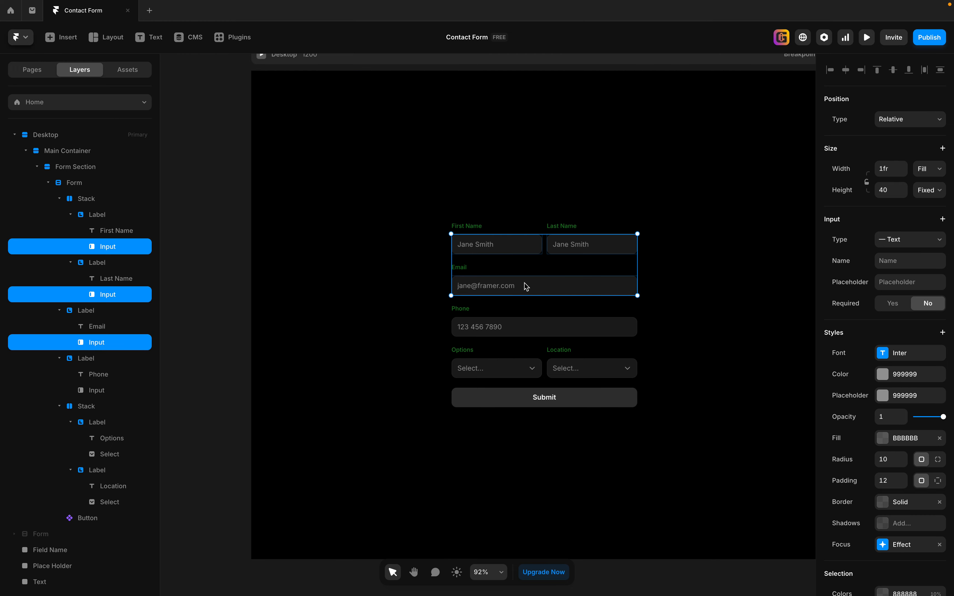
shift+click(501, 328)
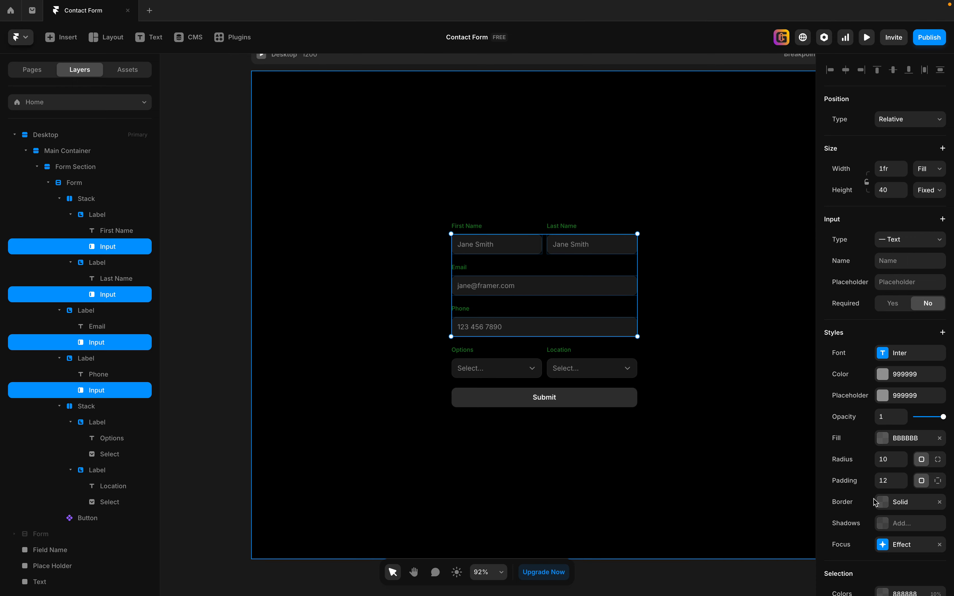
click(885, 398)
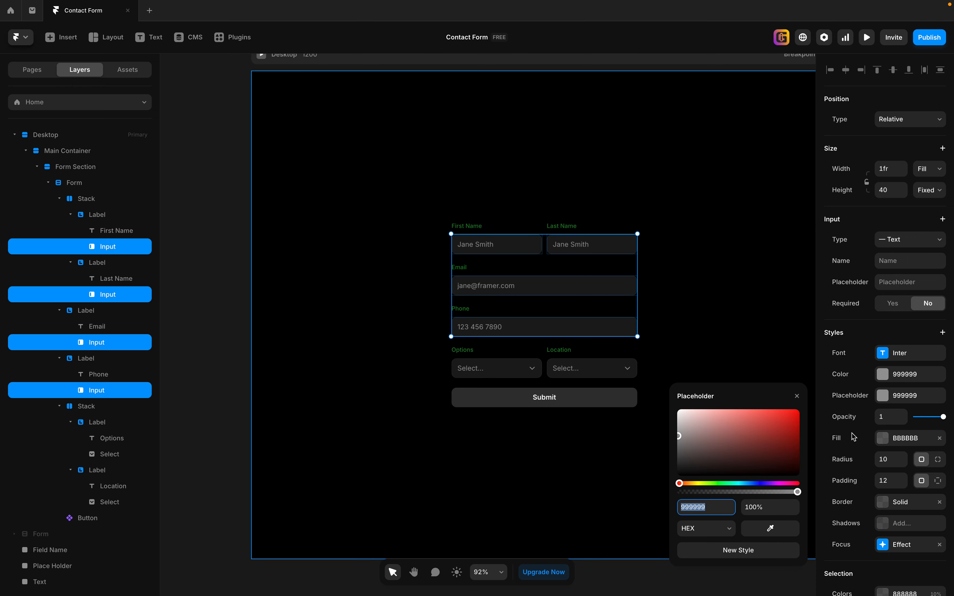
click(705, 513)
text(92F0A0)
key(Return)
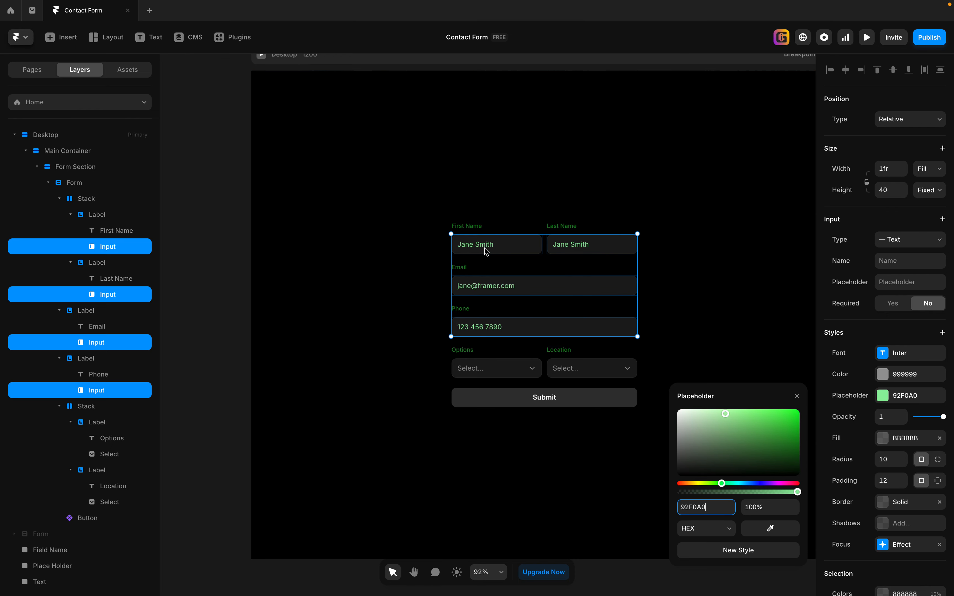
Set the placeholder colour of the Options and Location dropdowns to 92F0A0.
click(503, 368)
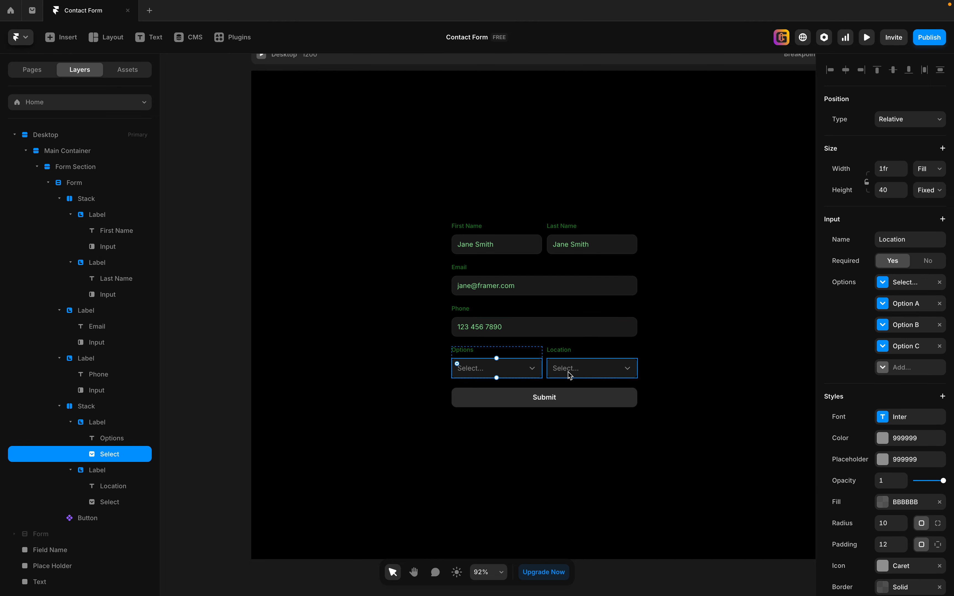
shift+click(588, 372)
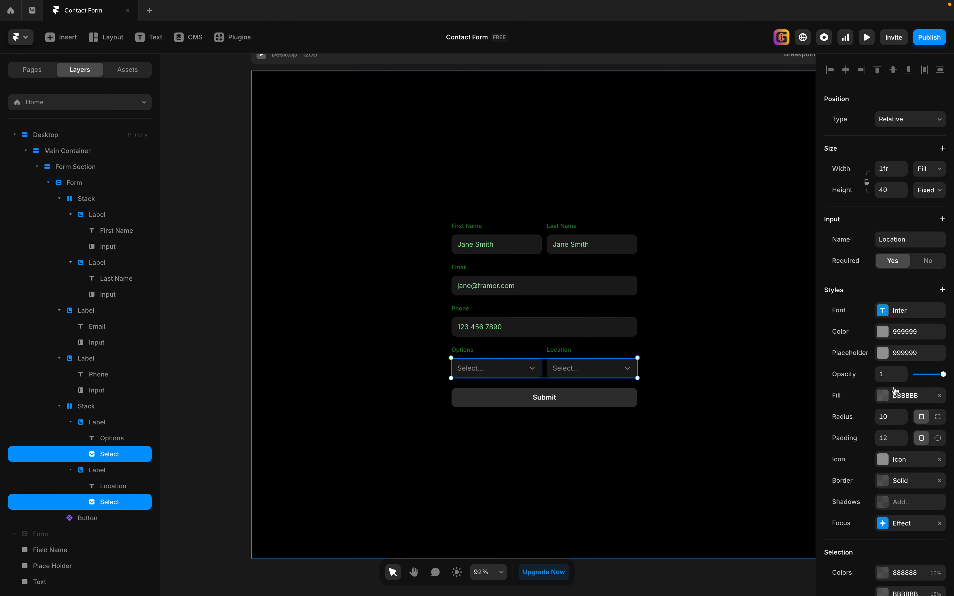
click(884, 355)
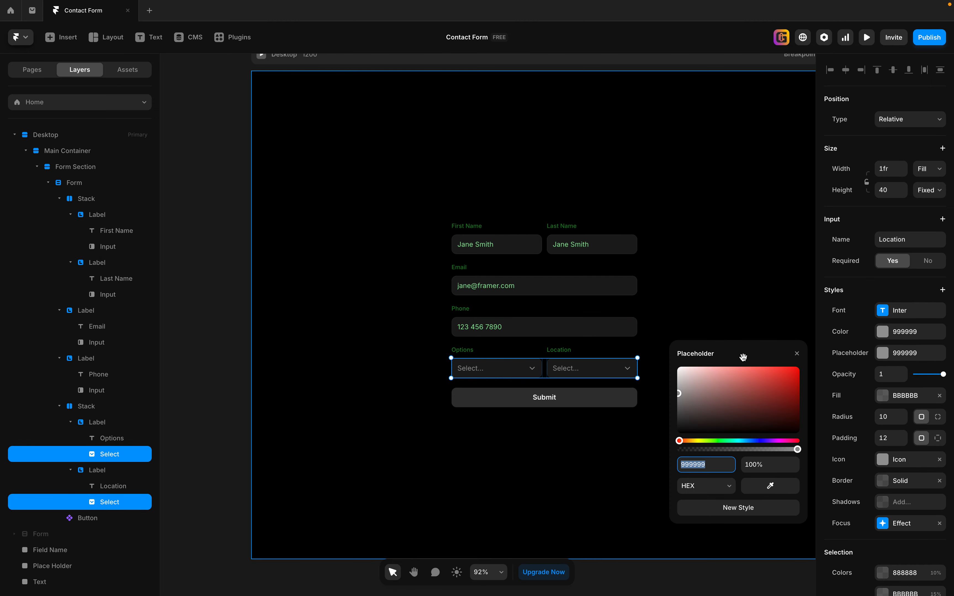
key(super+v)
key(Return)
click(701, 221)
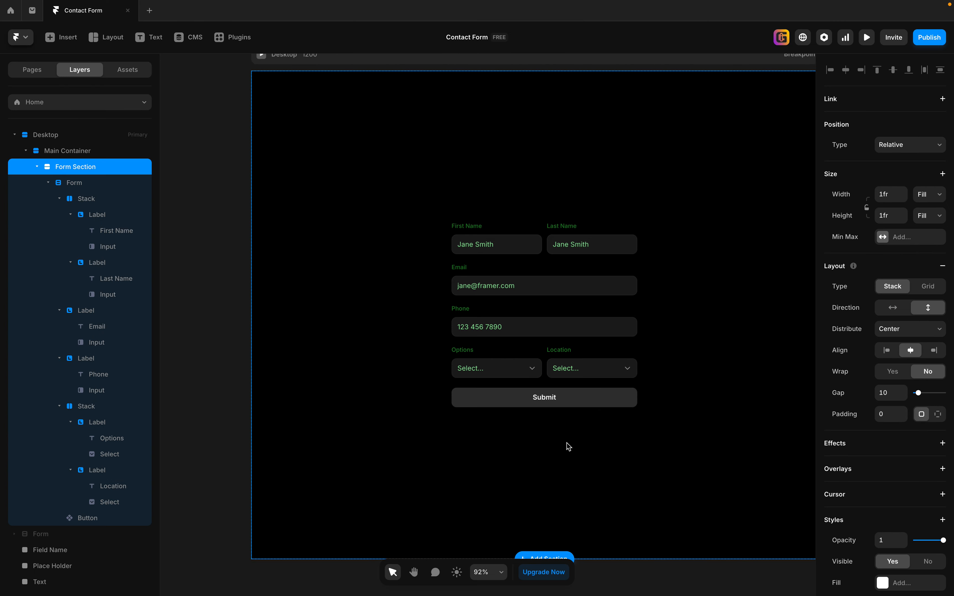
Look up the hex fill colour of the Text swatch beside the Desktop page.
scroll(507, 422, left, 10)
scroll(383, 267, up, 4)
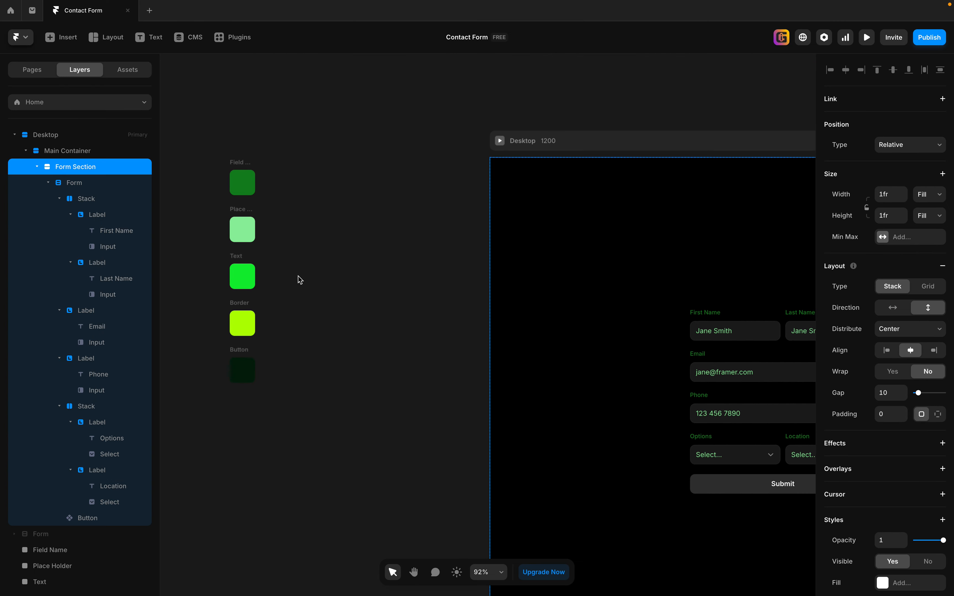
click(252, 276)
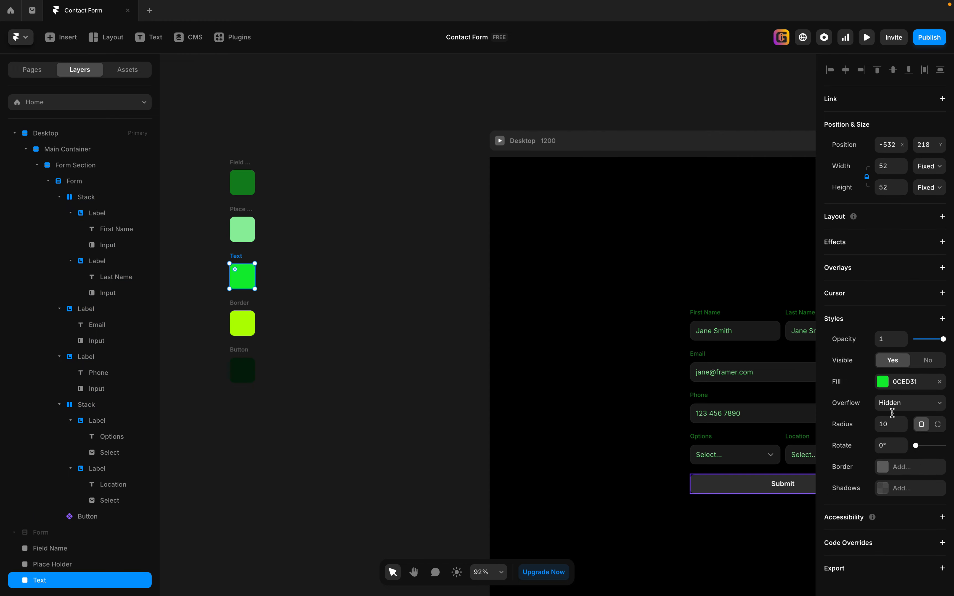
click(883, 381)
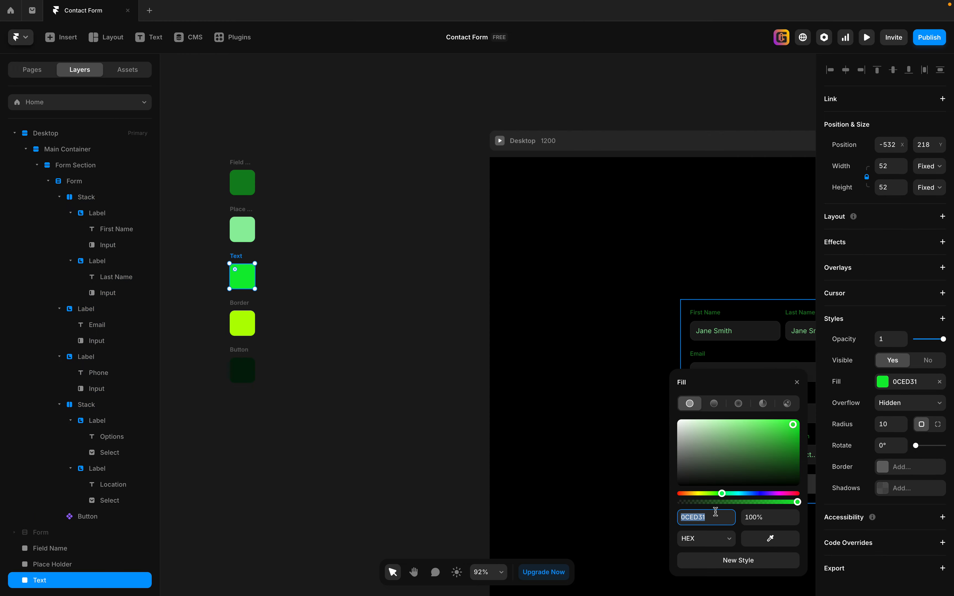
click(453, 426)
Set the text colour of the First Name, Last Name, Email and Phone inputs to 0CED31.
key(space)
drag(585, 437, 327, 354)
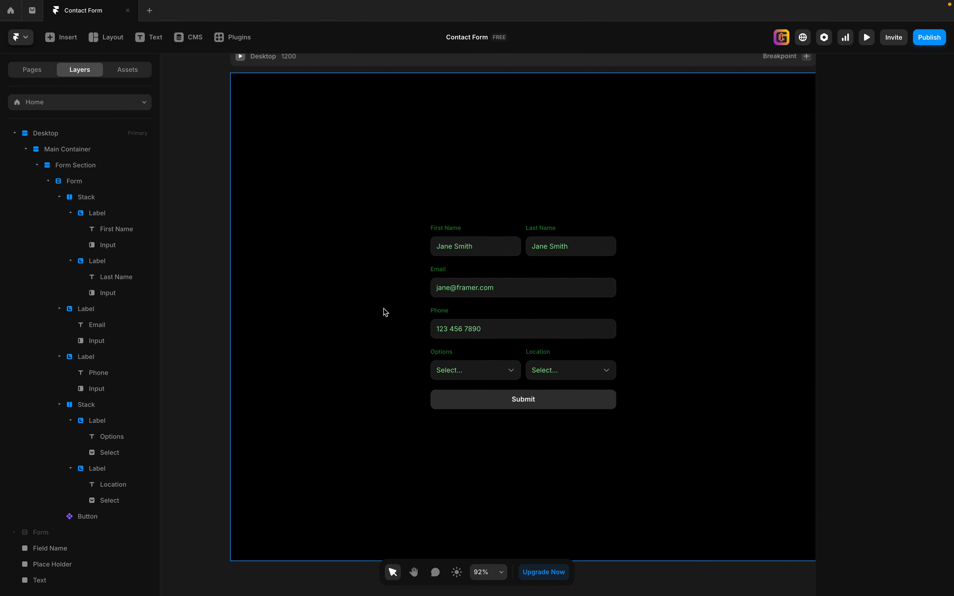
click(477, 249)
shift+click(571, 247)
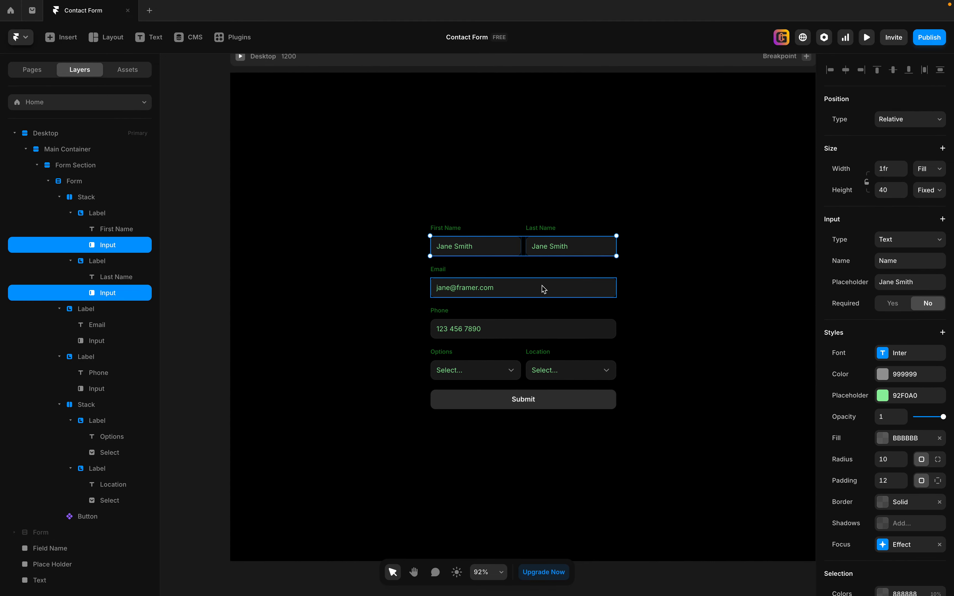
shift+click(544, 290)
shift+click(547, 335)
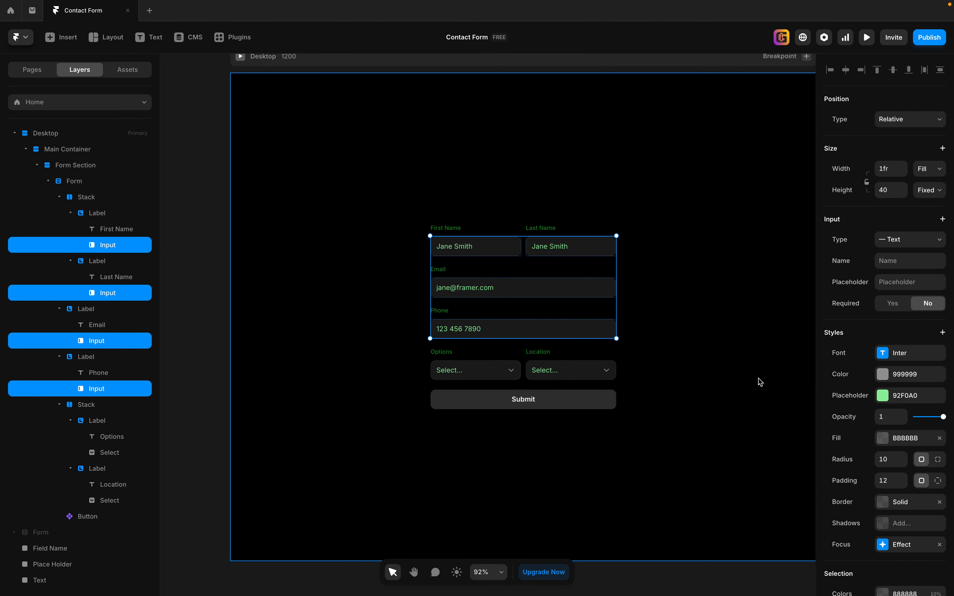
click(887, 379)
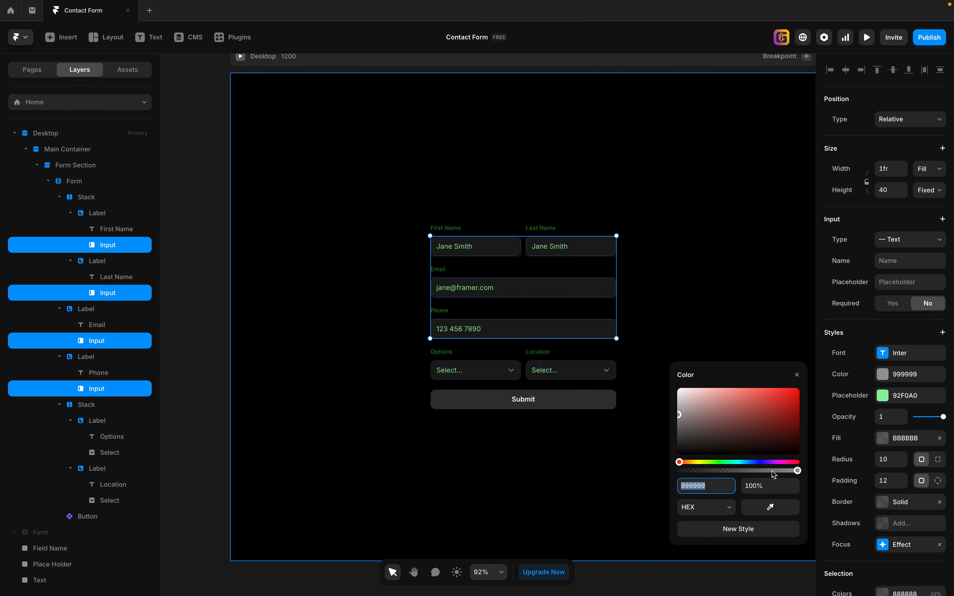
text(0CED31)
key(Return)
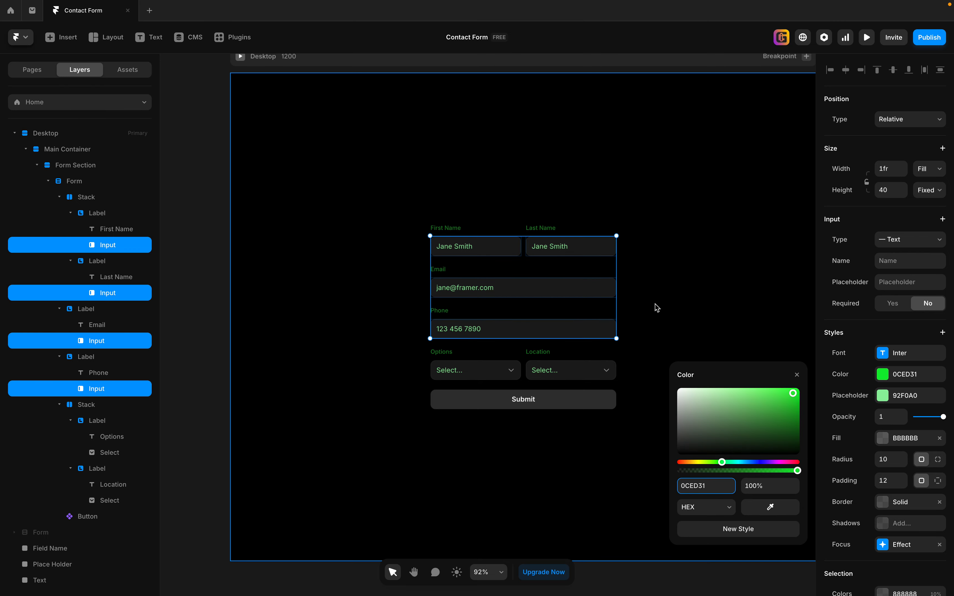
Set the text colour of the Options and Location dropdowns to 0CED31.
click(342, 299)
click(509, 378)
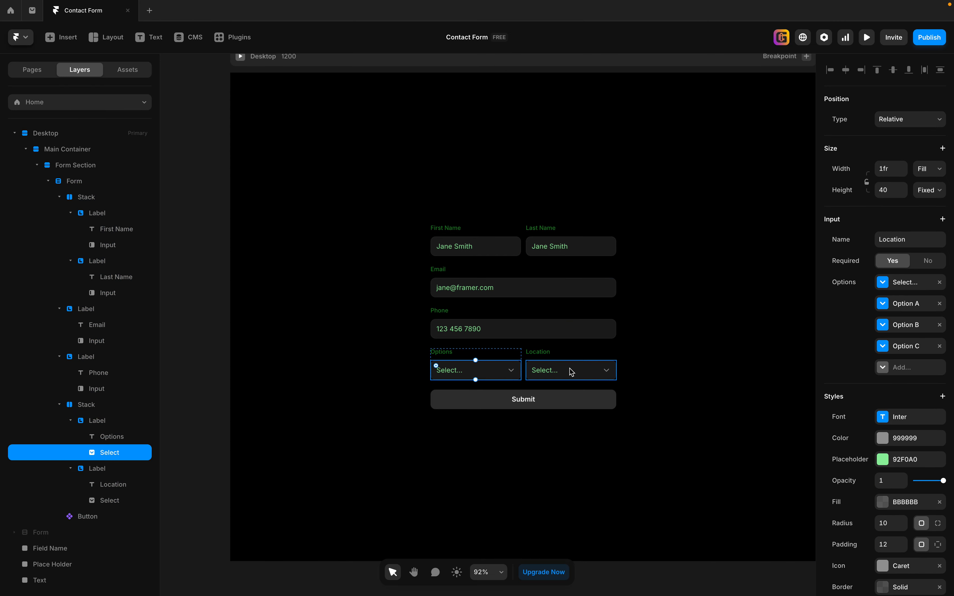
shift+click(571, 371)
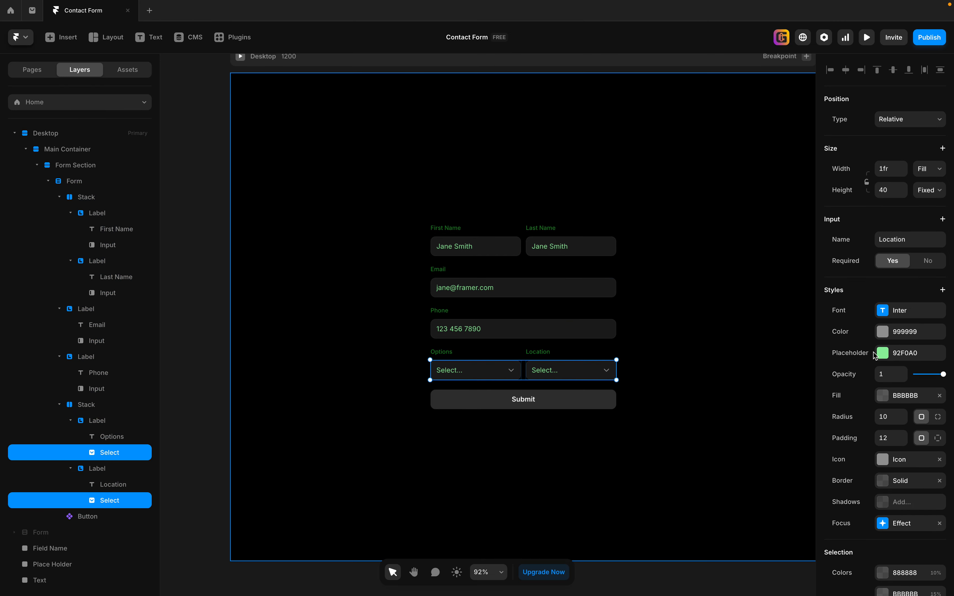
click(882, 334)
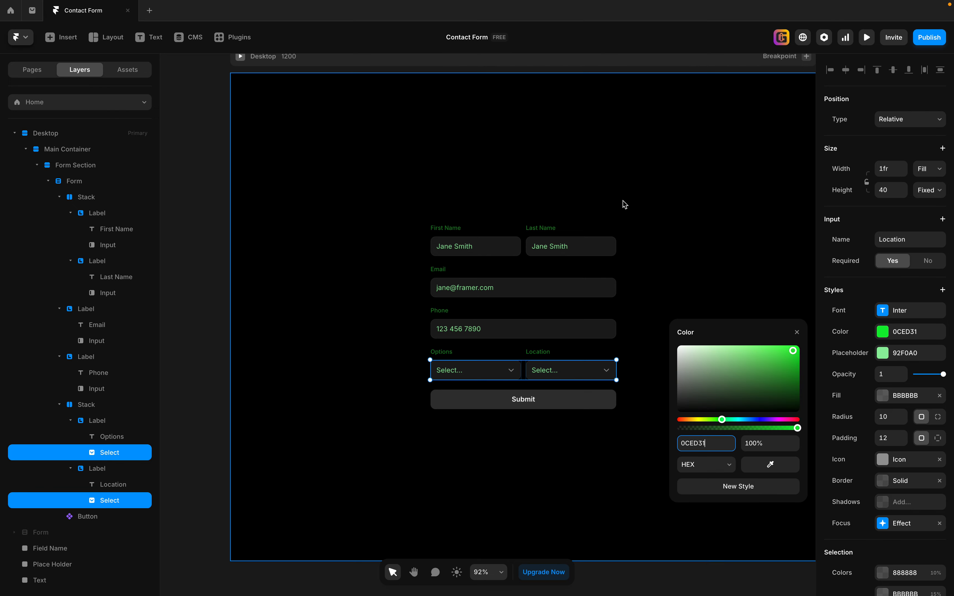
click(356, 302)
Look up the hex fill colour of the Border swatch beside the Desktop page.
key(h)
drag(296, 252, 589, 310)
key(v)
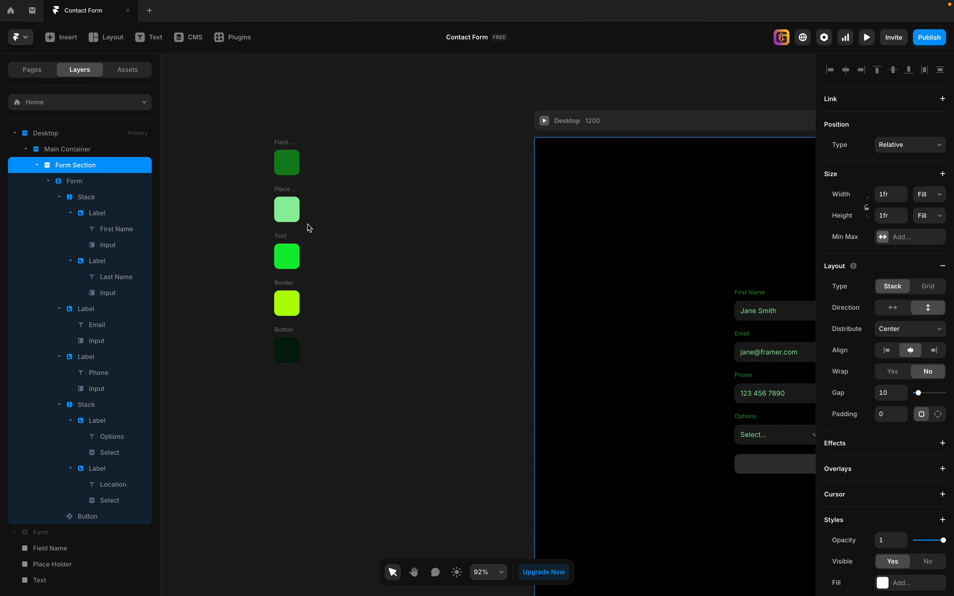
click(292, 305)
key(space)
drag(453, 349, 364, 333)
click(887, 379)
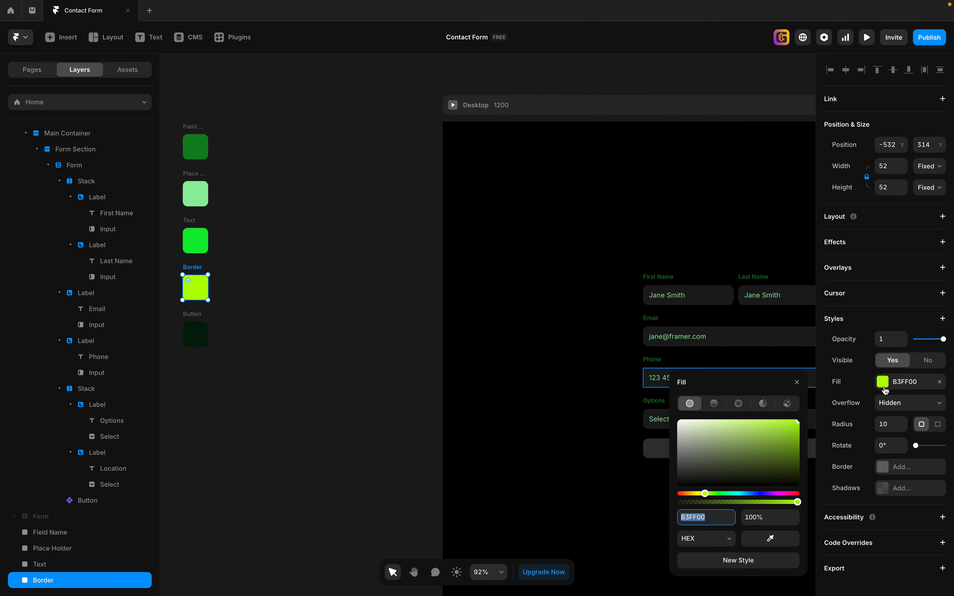
Set the focus border colour of the First Name, Last Name, Email and Phone inputs and the Options and Location dropdowns to B3FF00.
click(567, 365)
key(space)
drag(566, 365, 300, 284)
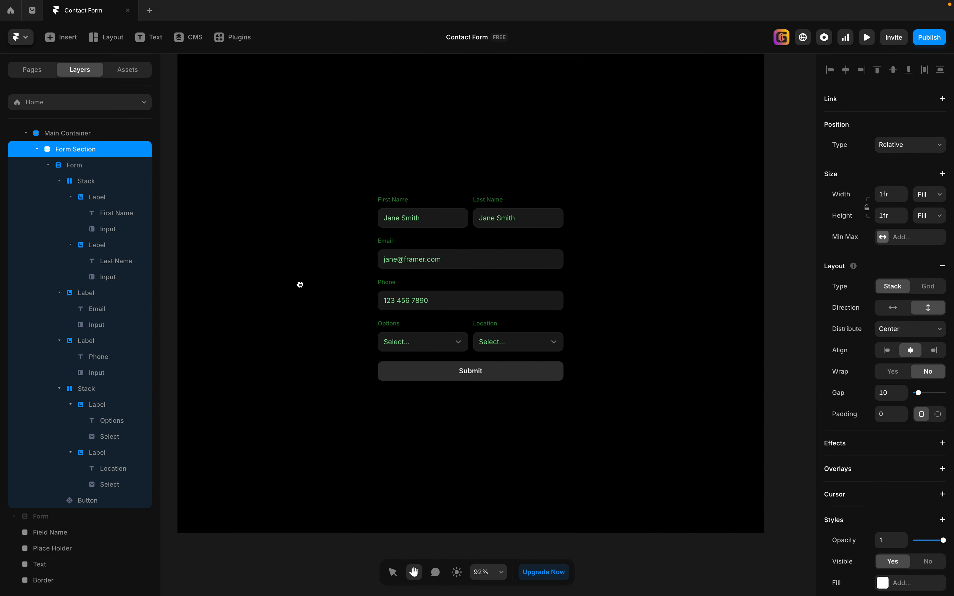
click(425, 219)
shift+click(486, 223)
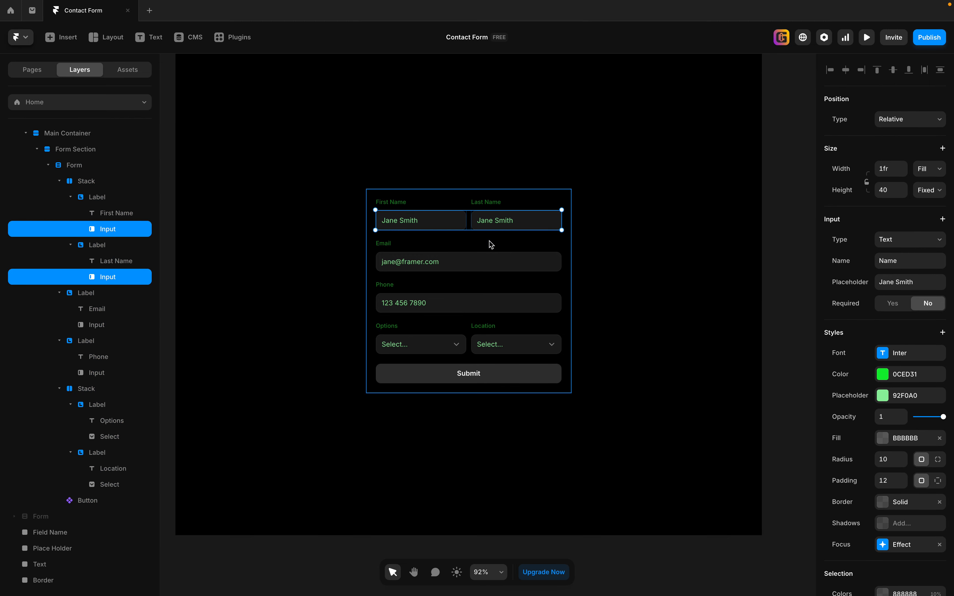
shift+click(465, 263)
shift+click(444, 307)
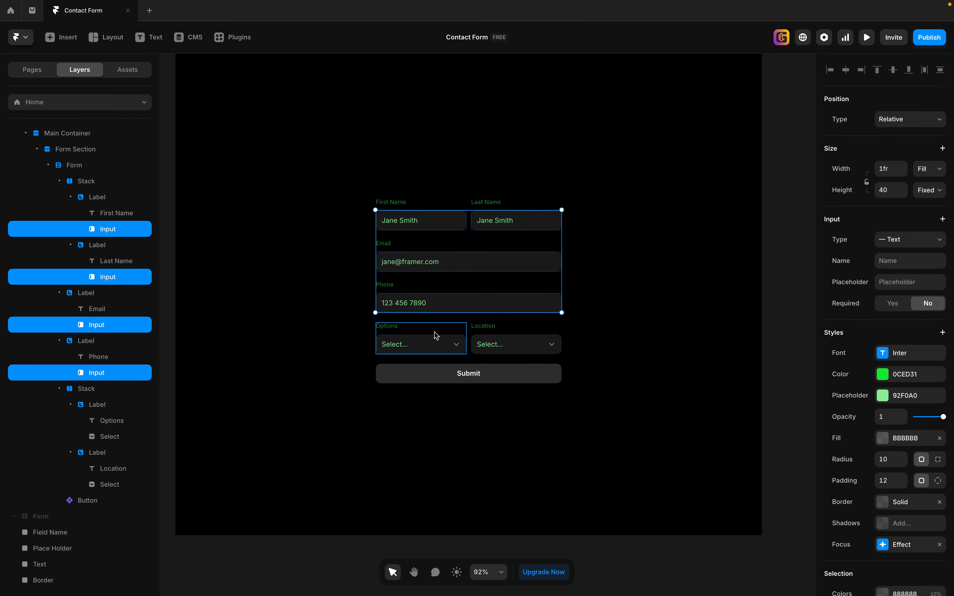
shift+click(432, 343)
shift+click(511, 345)
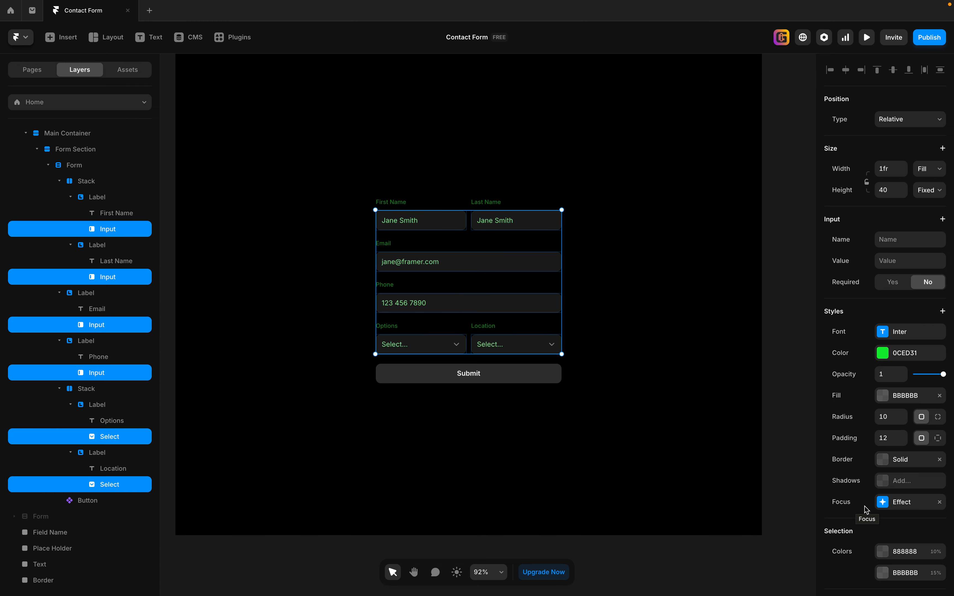
click(885, 506)
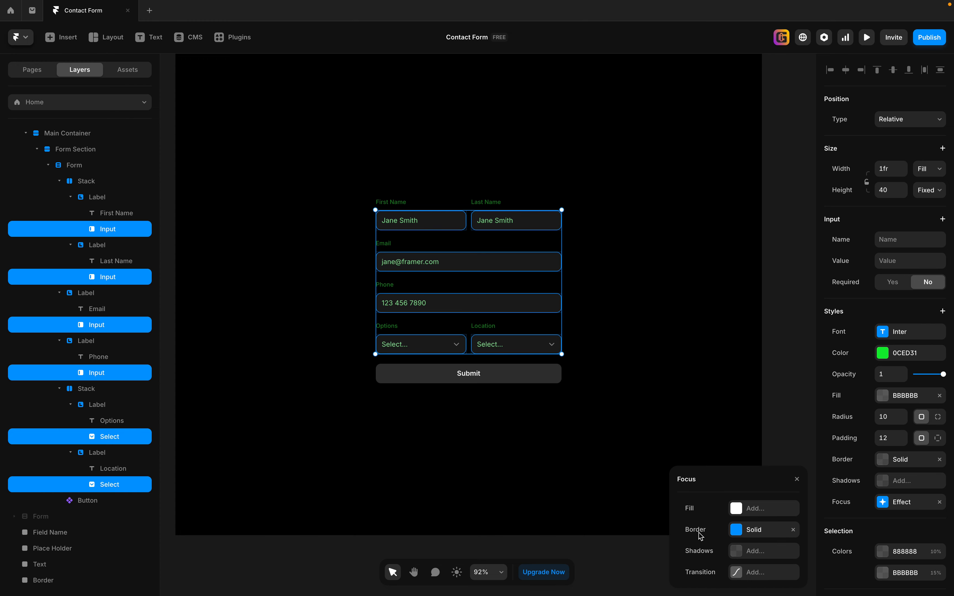
click(735, 531)
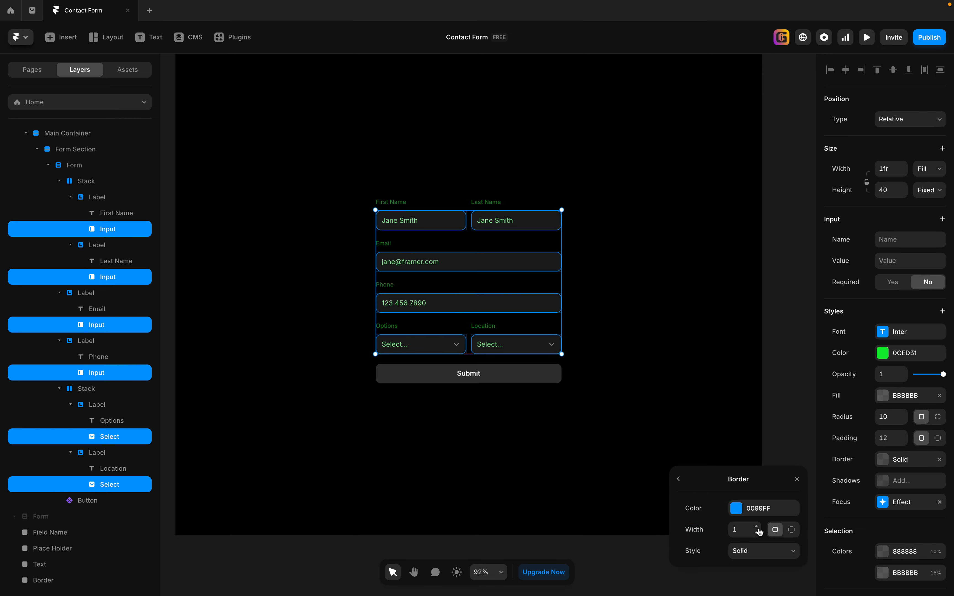
click(737, 510)
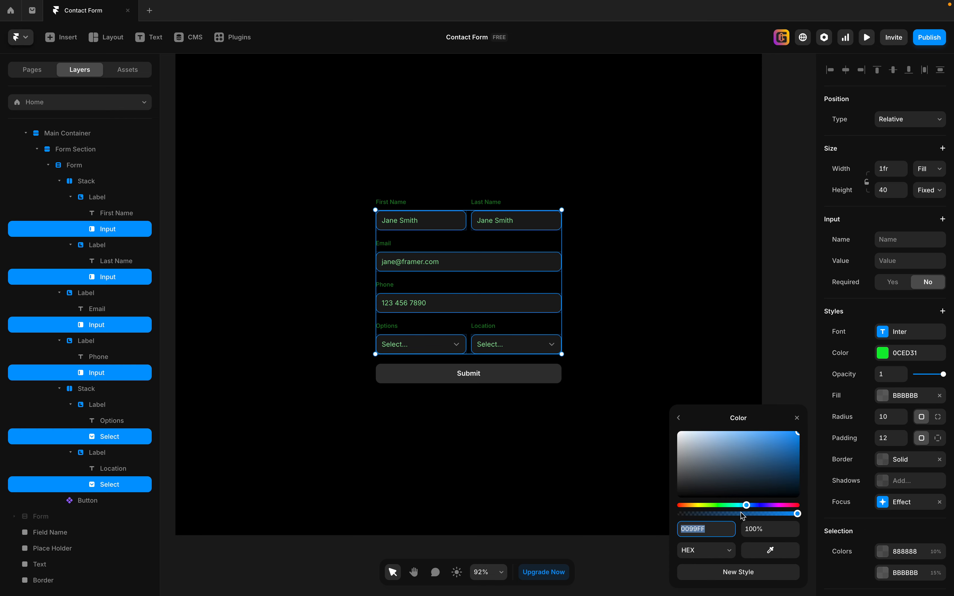
text(B3FF00)
key(Return)
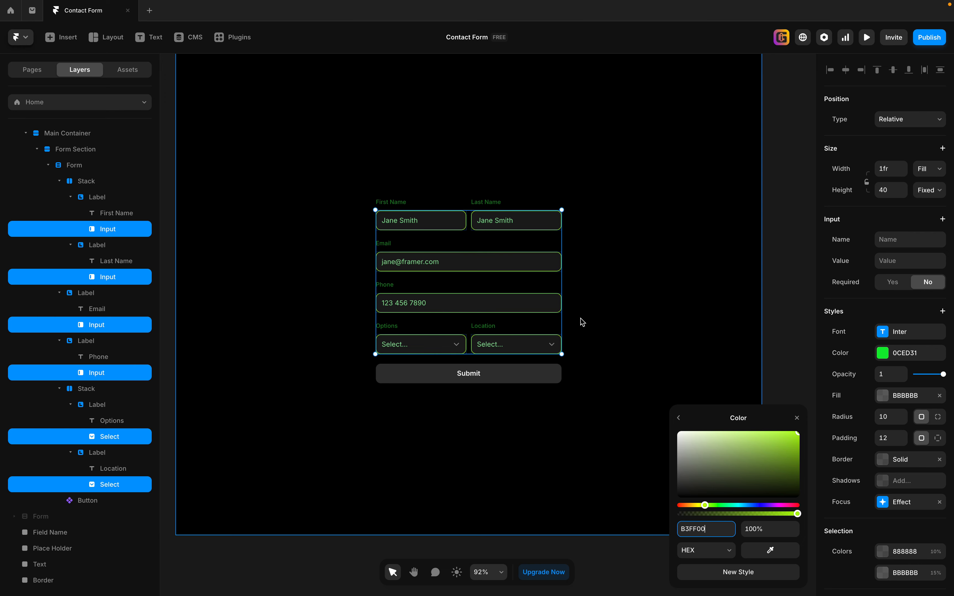
click(611, 357)
Look up the hex fill colour of the Button swatch beside the Desktop page.
drag(303, 241, 624, 234)
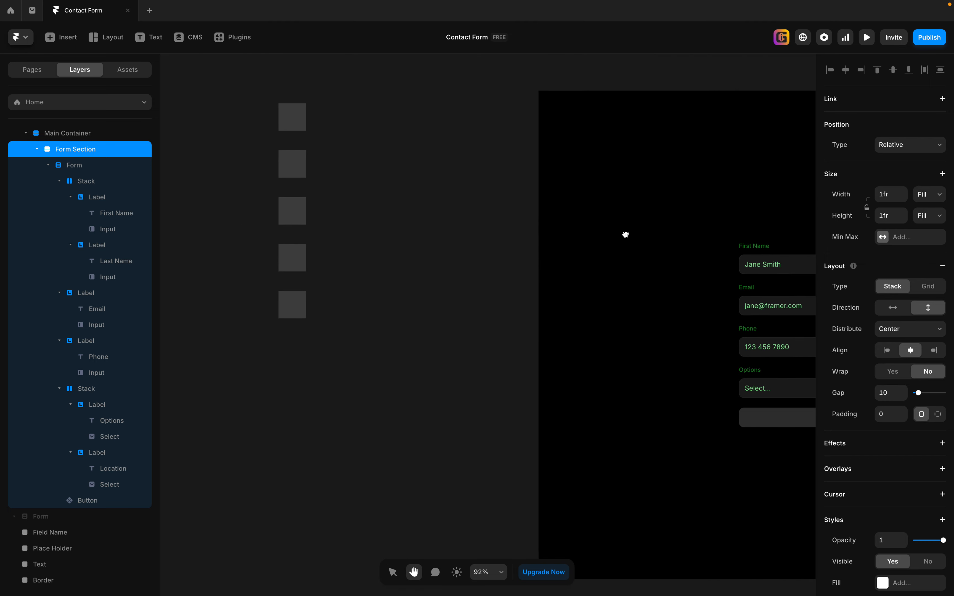
click(302, 309)
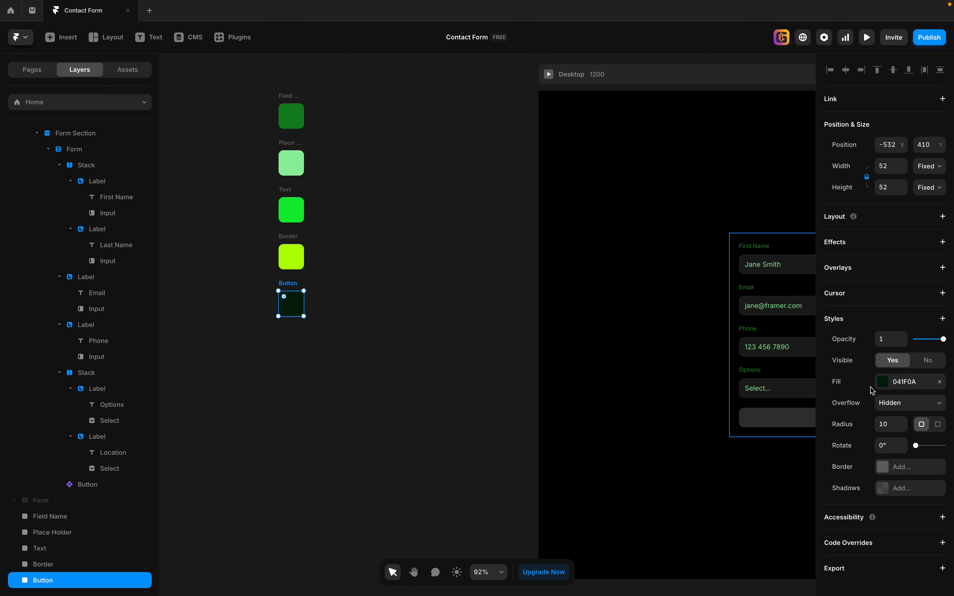
click(882, 383)
click(523, 450)
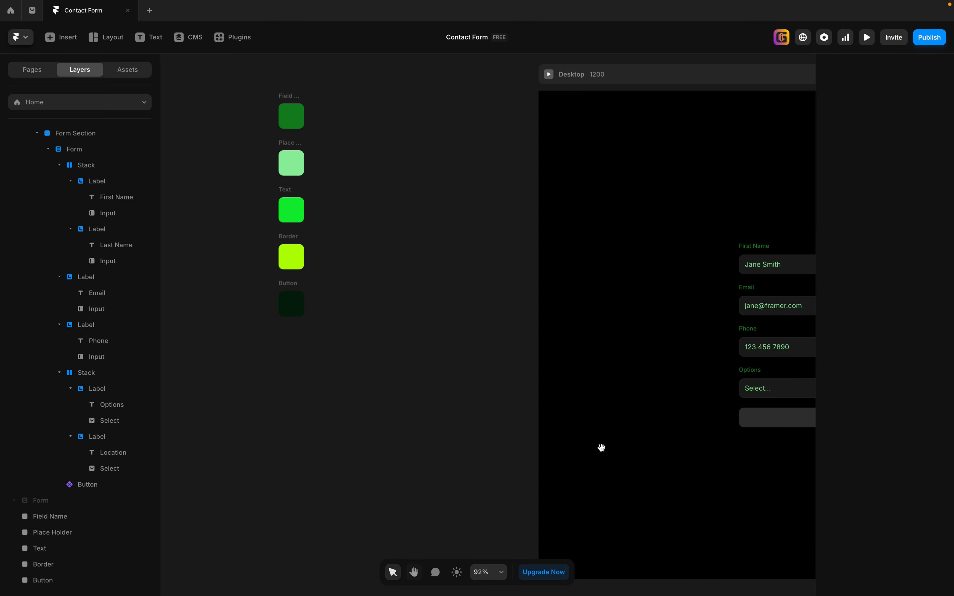
Open the form's Submit button component for editing.
drag(683, 418, 340, 289)
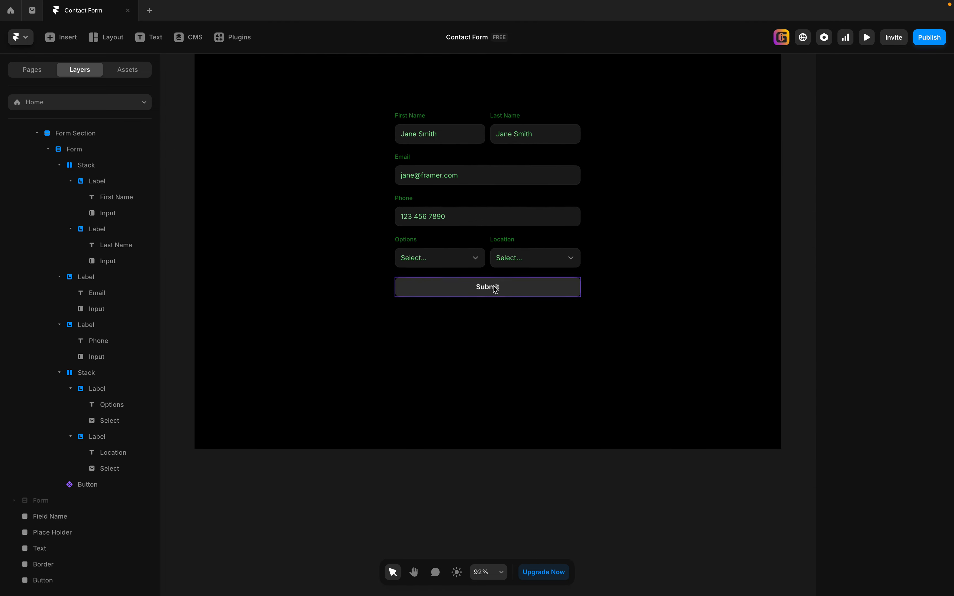
click(539, 292)
double_click(539, 294)
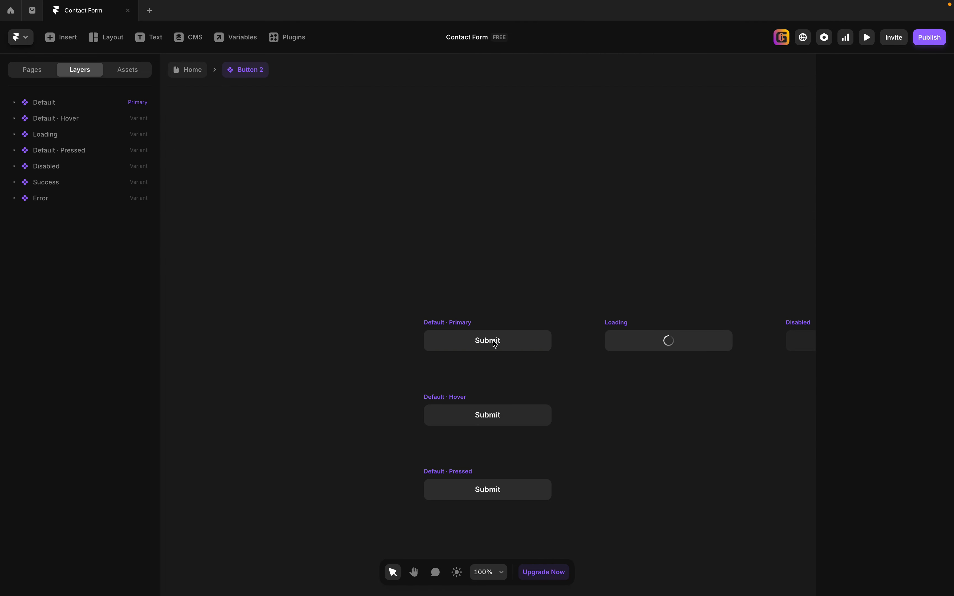
Set the fill of the button's Default, Default Hover and Default Pressed variants to 041F0A.
click(465, 332)
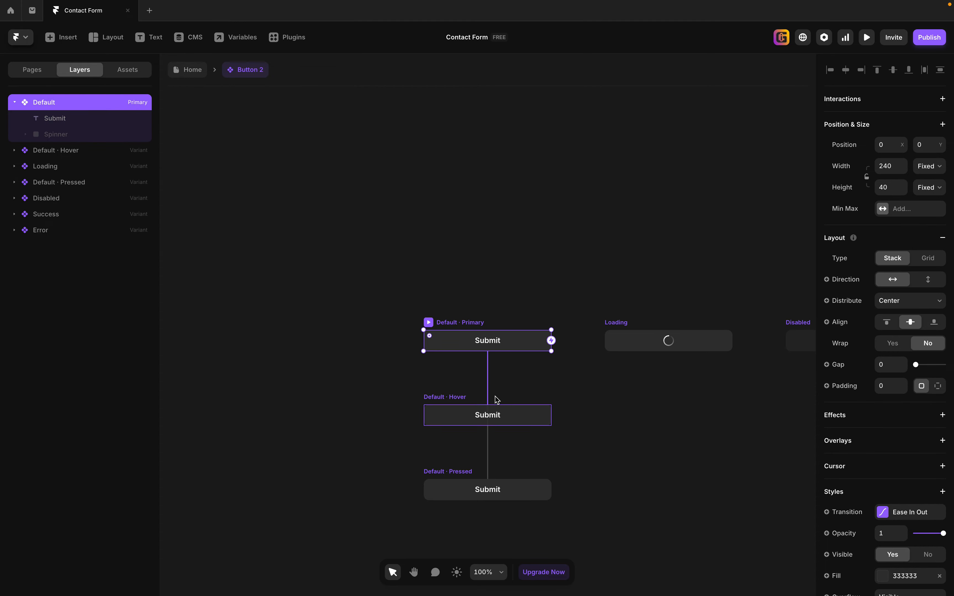
shift+click(465, 399)
shift+click(473, 475)
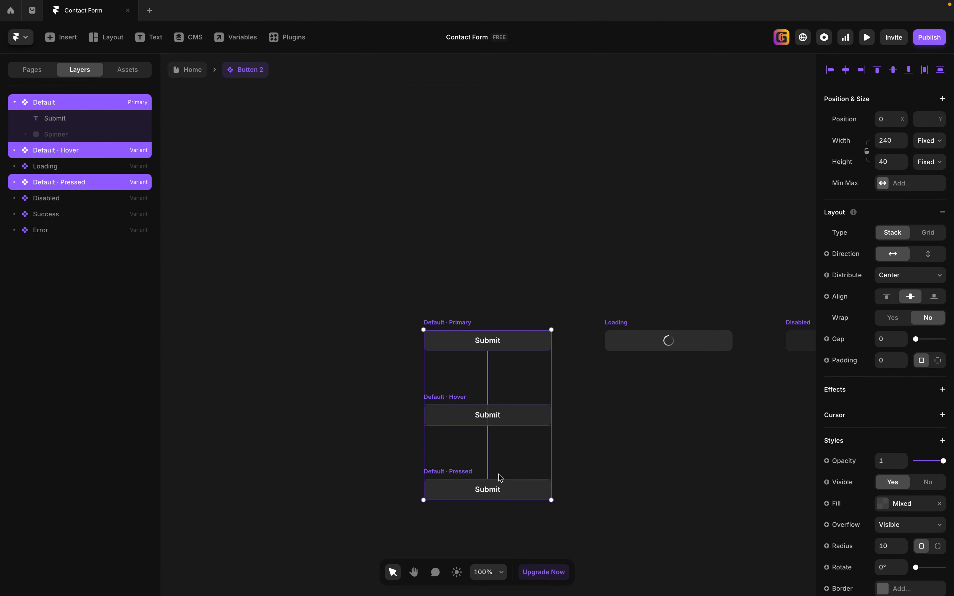
scroll(906, 536, down, 3)
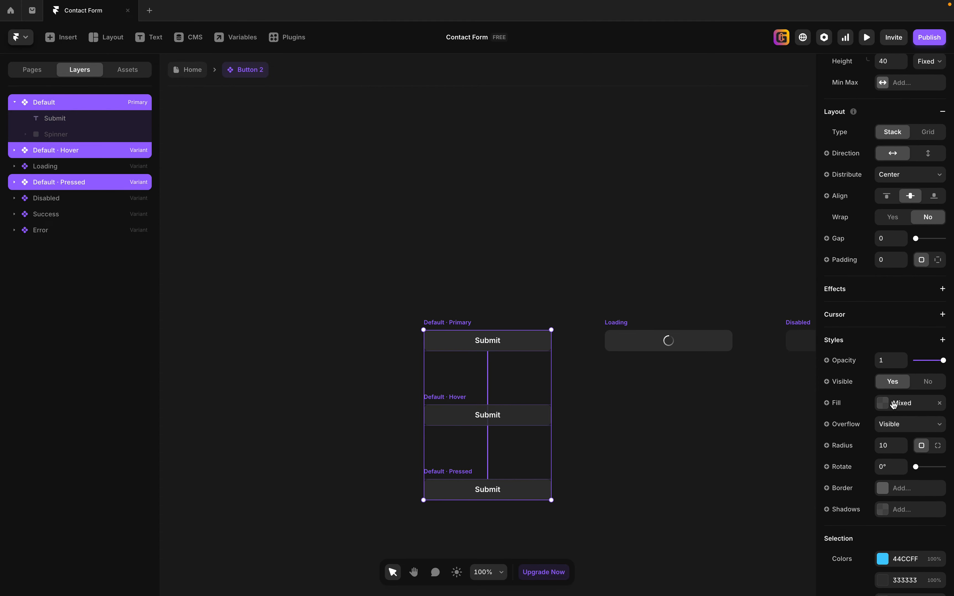
click(889, 405)
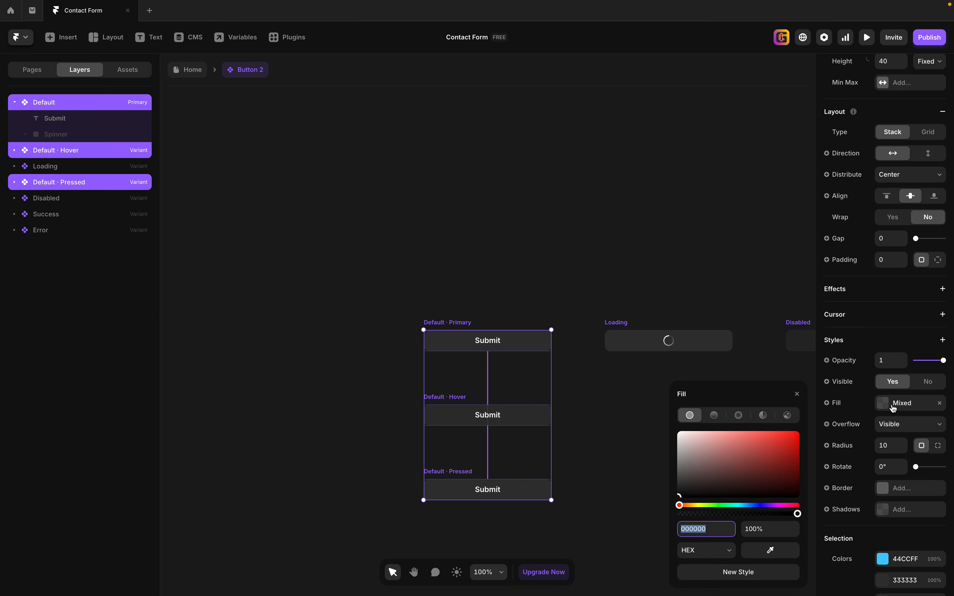
text(041F0A)
key(Return)
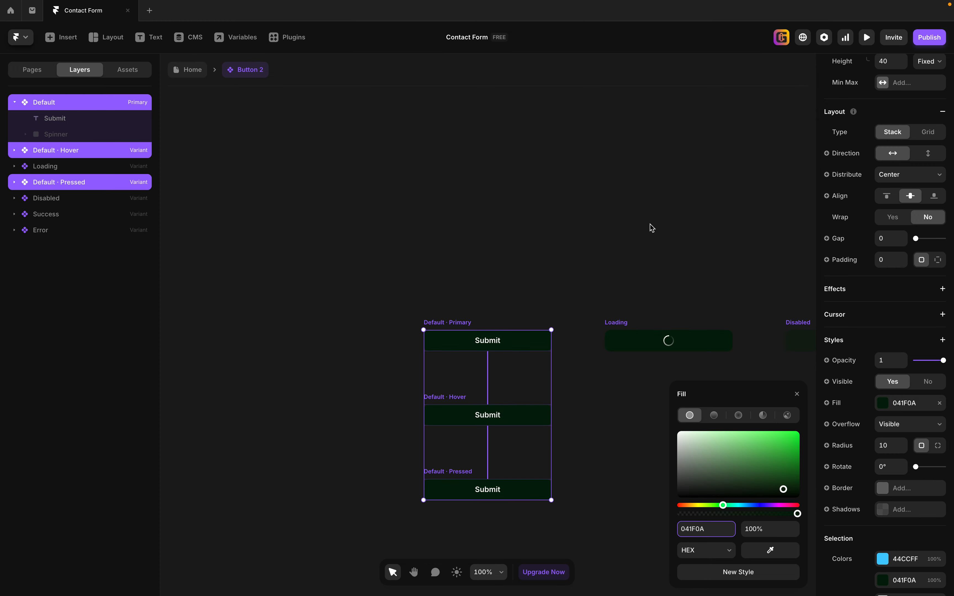
click(515, 174)
Examine the fill colours of the button's Loading, Disabled, Success and Error variants.
key(space)
drag(665, 240, 414, 189)
scroll(414, 189, down, 8)
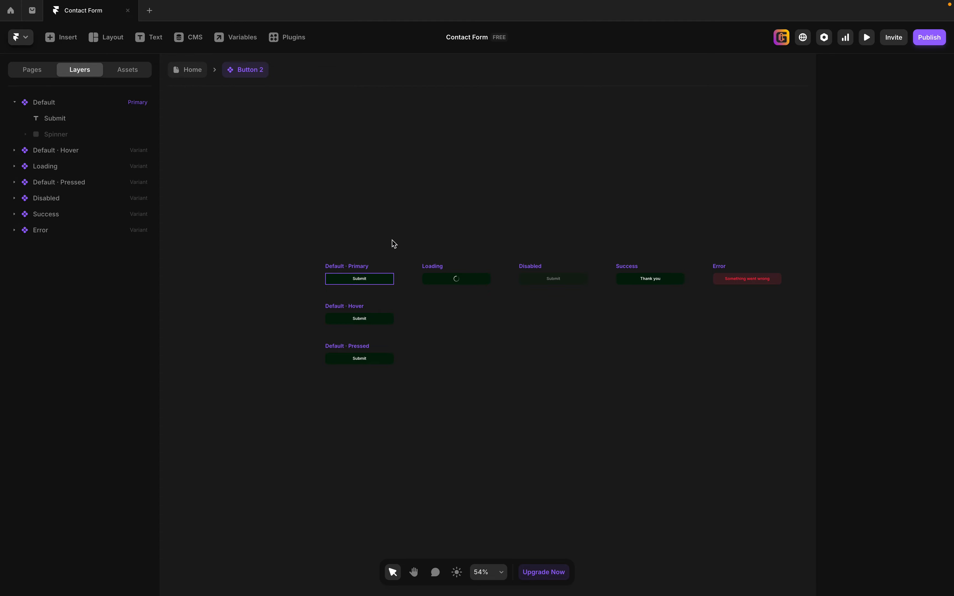
scroll(412, 232, up, 3)
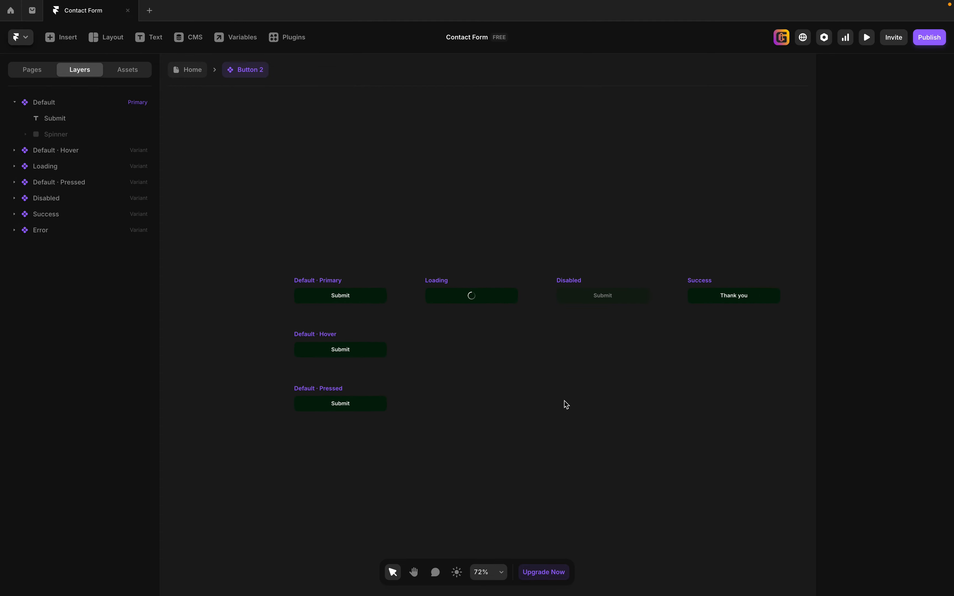
key(h)
drag(680, 417, 599, 366)
key(v)
scroll(607, 379, down, 2)
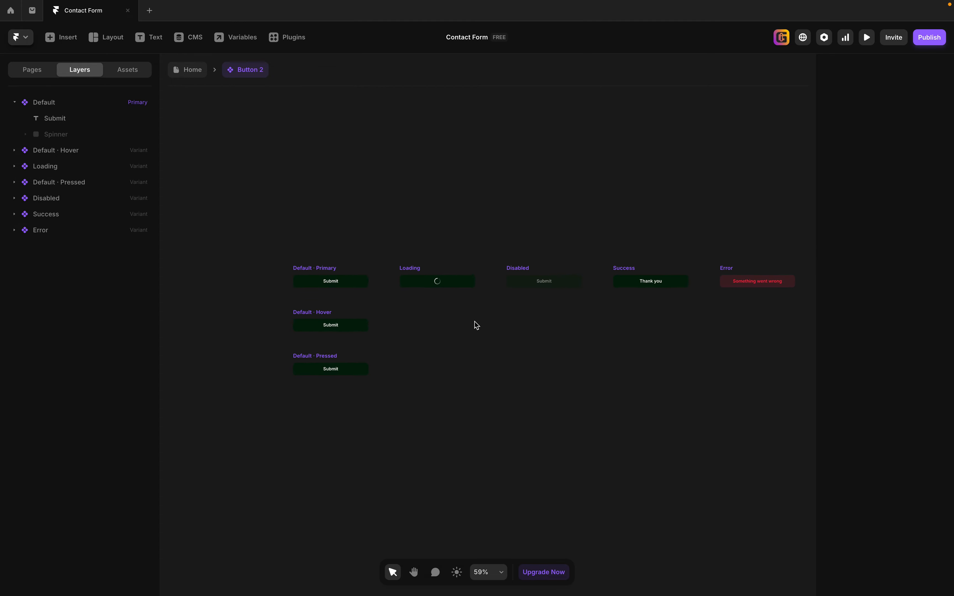
Preview the Home page and test the First Name and Last Name fields by submitting TEST in each.
click(186, 72)
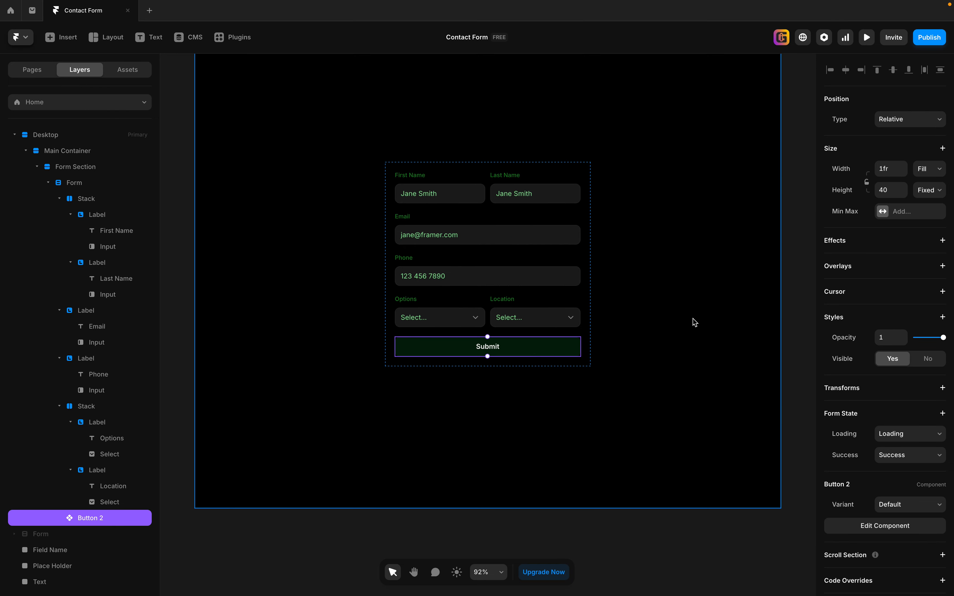
click(867, 37)
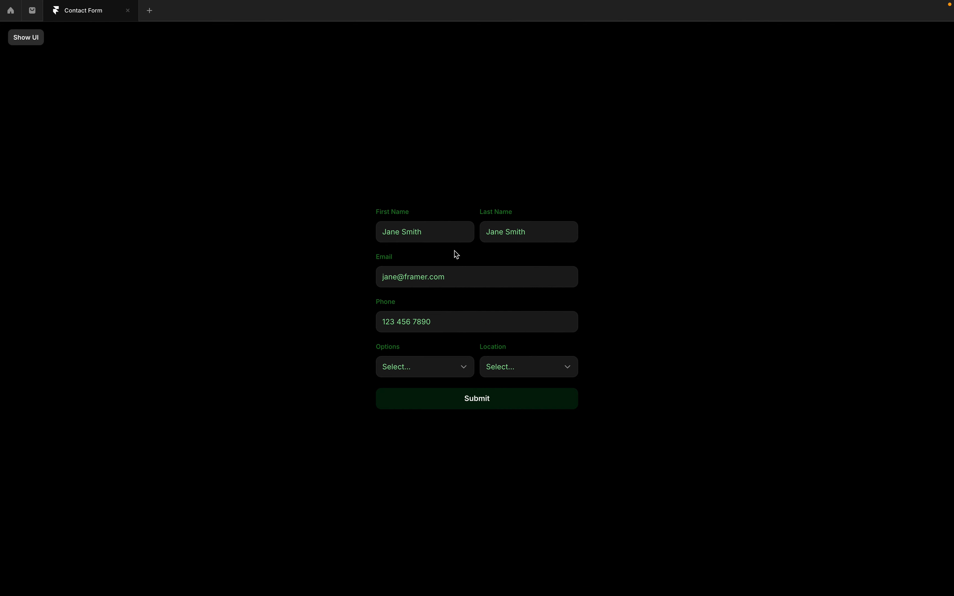
click(441, 233)
text(TEST)
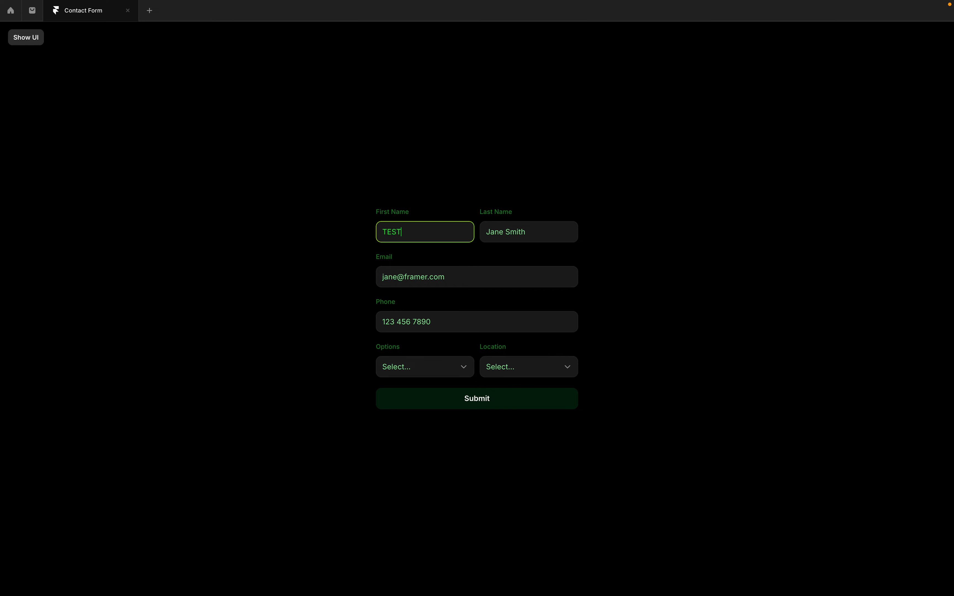
key(Return)
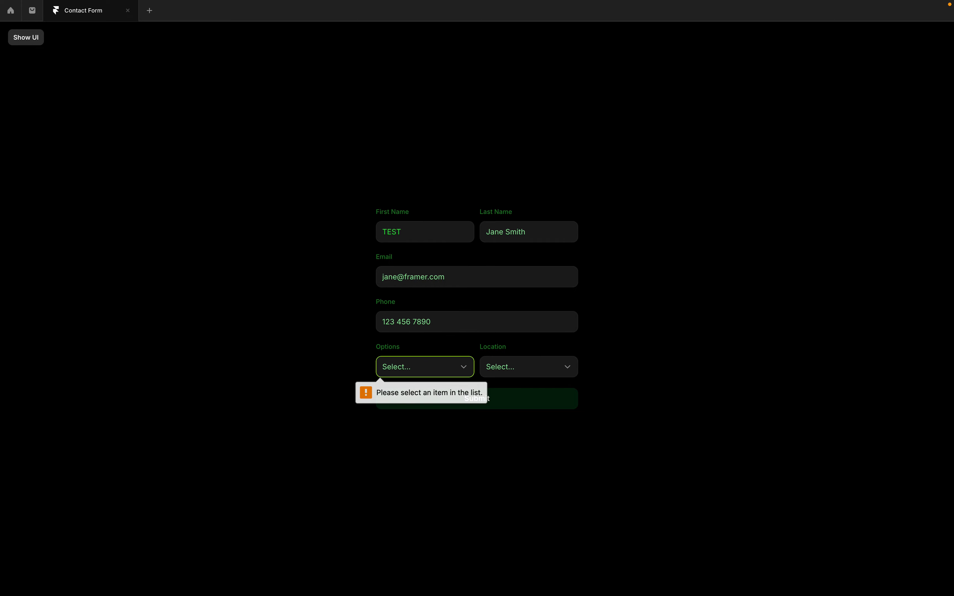
click(550, 240)
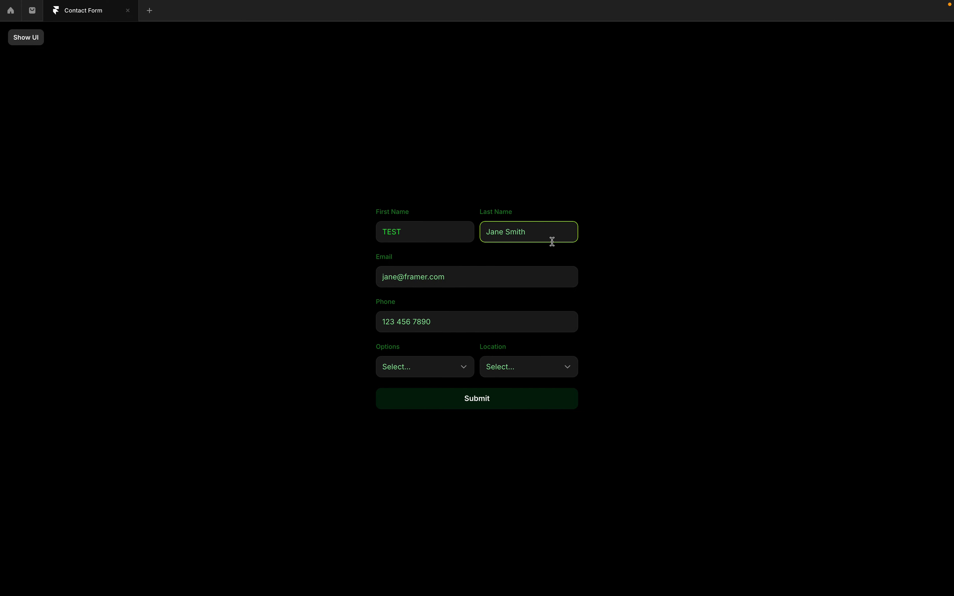
text(TEST)
key(Return)
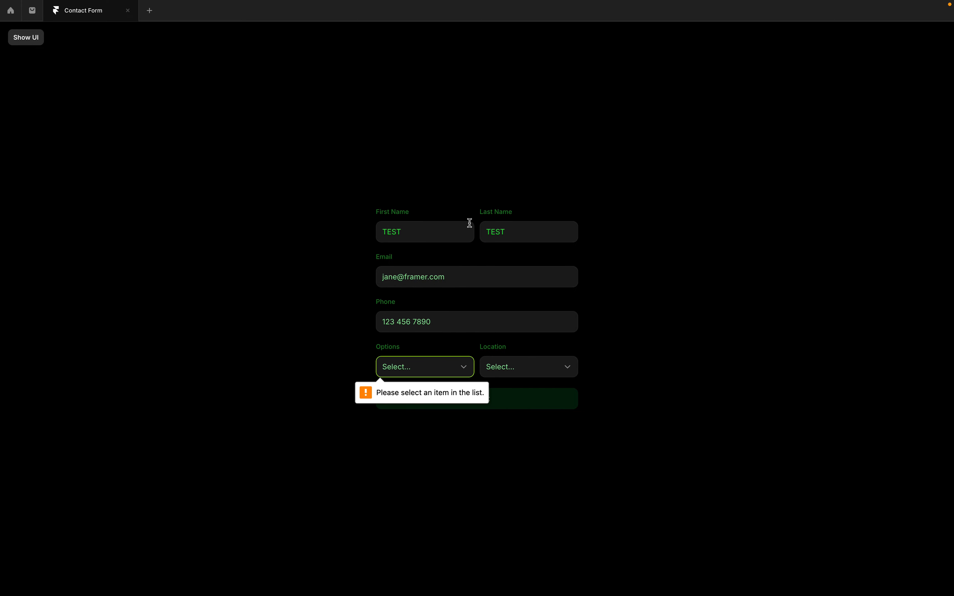
Test the Email field with a sample email address and exit the preview with nothing selected on the canvas.
click(462, 273)
text(This@that.com)
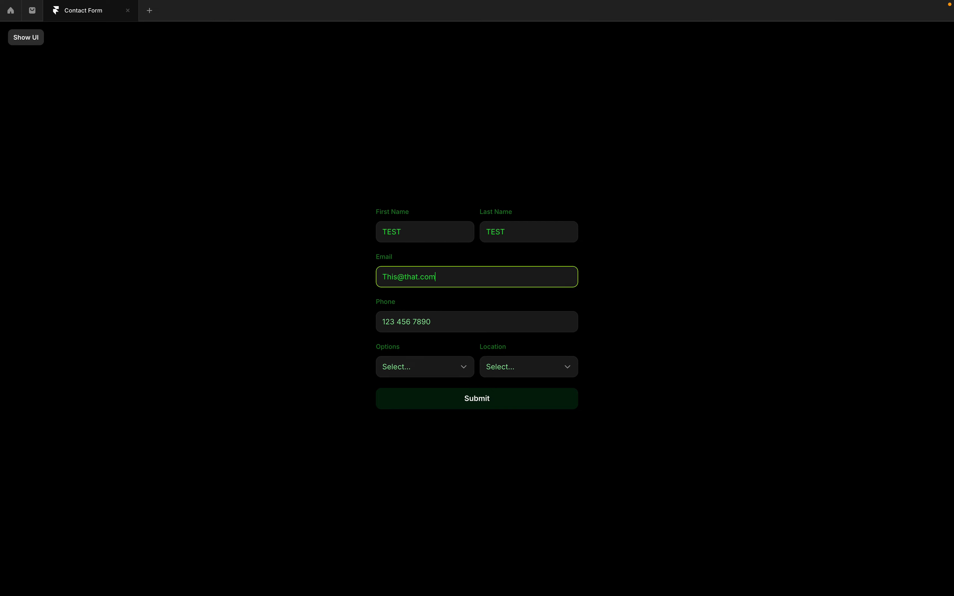
click(779, 415)
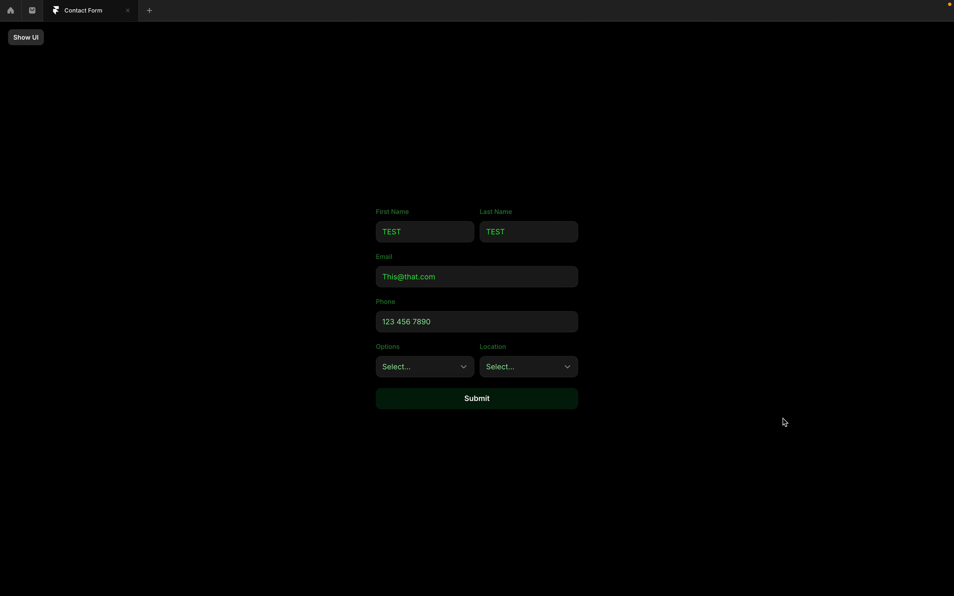
key(Escape)
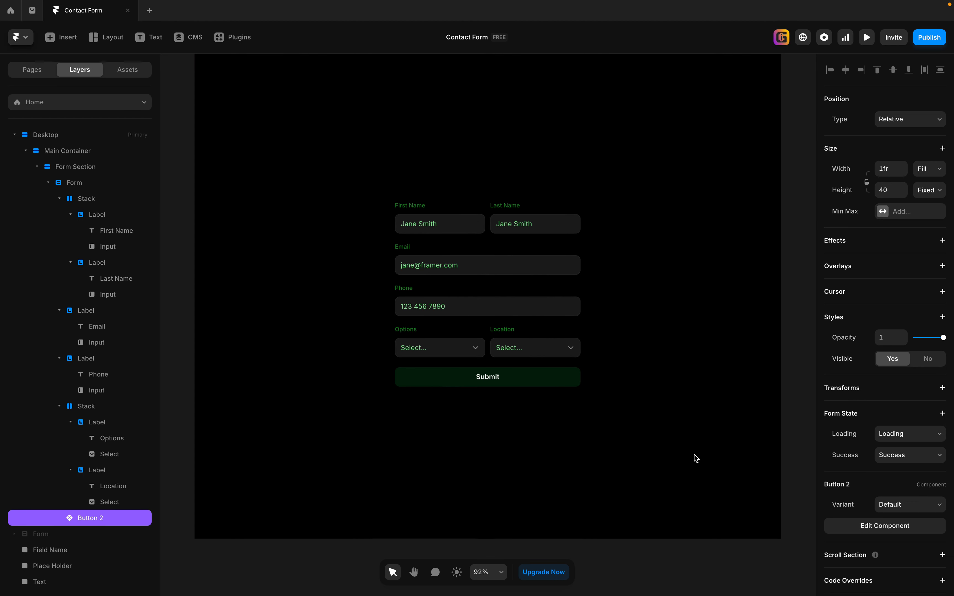
click(798, 264)
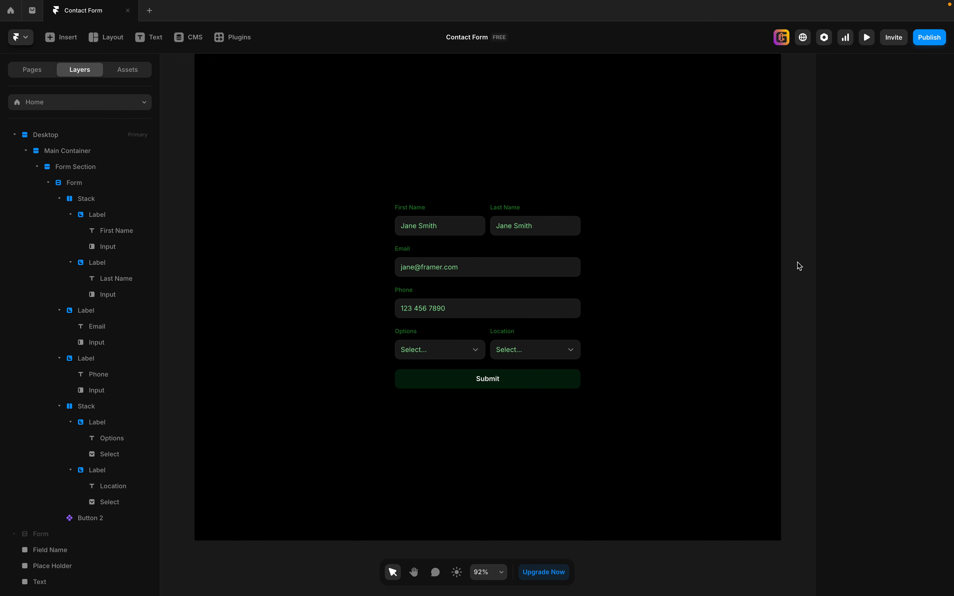